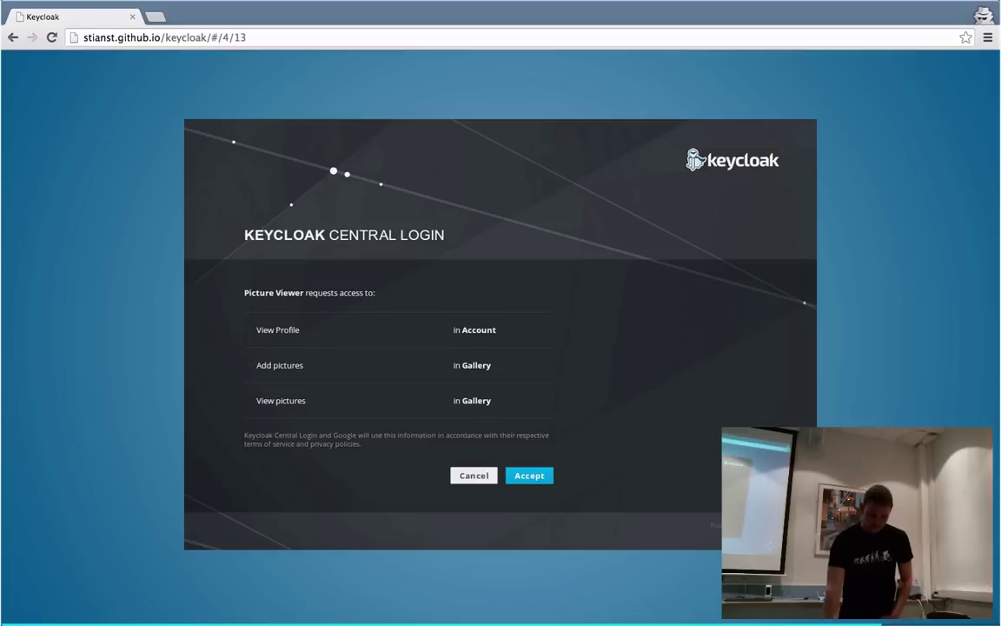
Step: Advance the slides past the login flow diagram to the 'Demo time?' slide
{"action": "key", "text": "Right"}
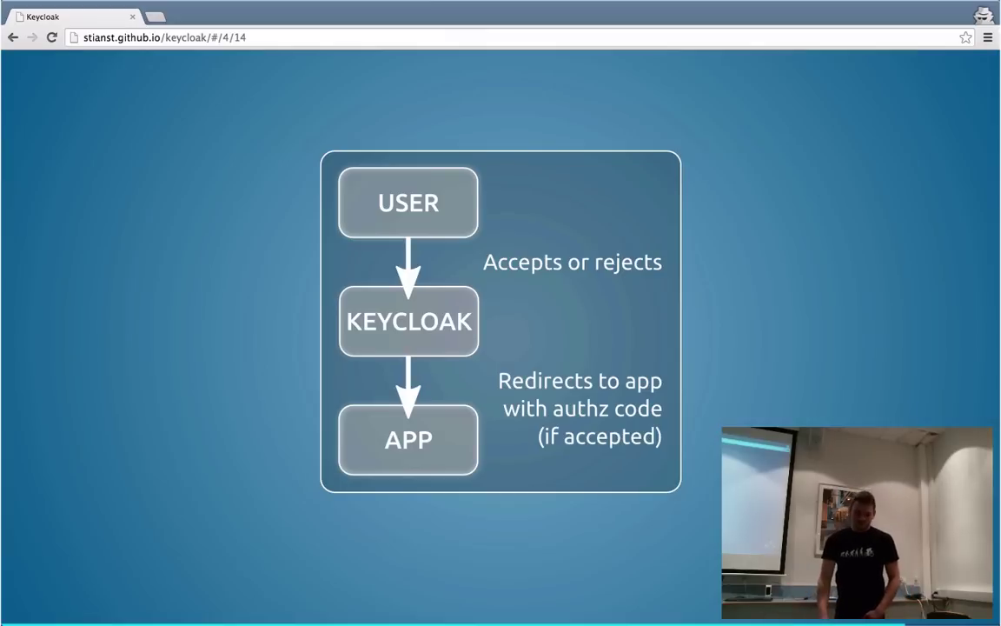
{"action": "key", "text": "Right"}
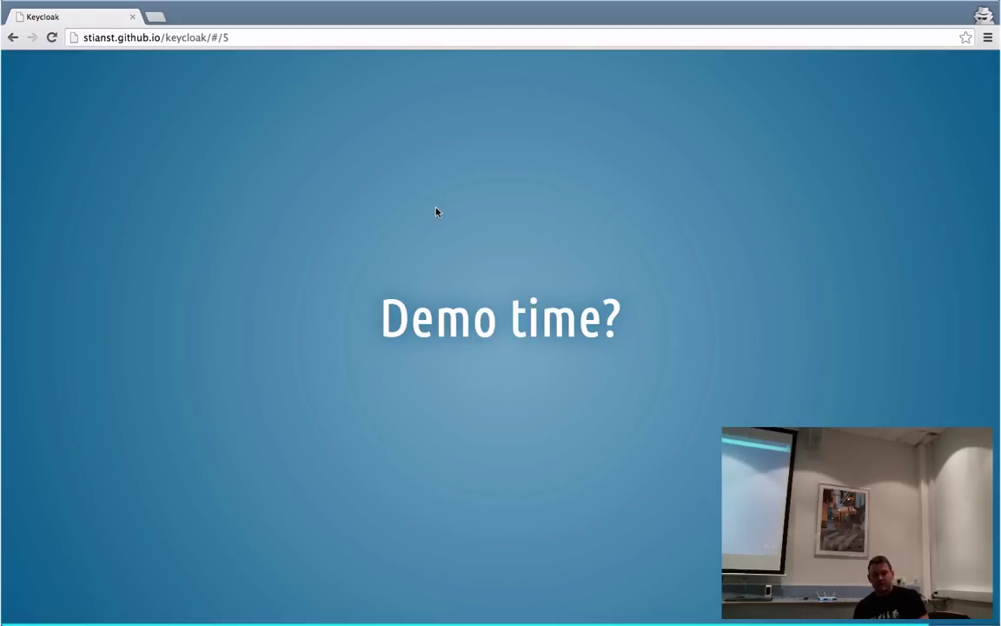
Step: Open demo.html in a new tab from the 'Demo time?' link
{"action": "left_click", "coordinate": [424, 318]}
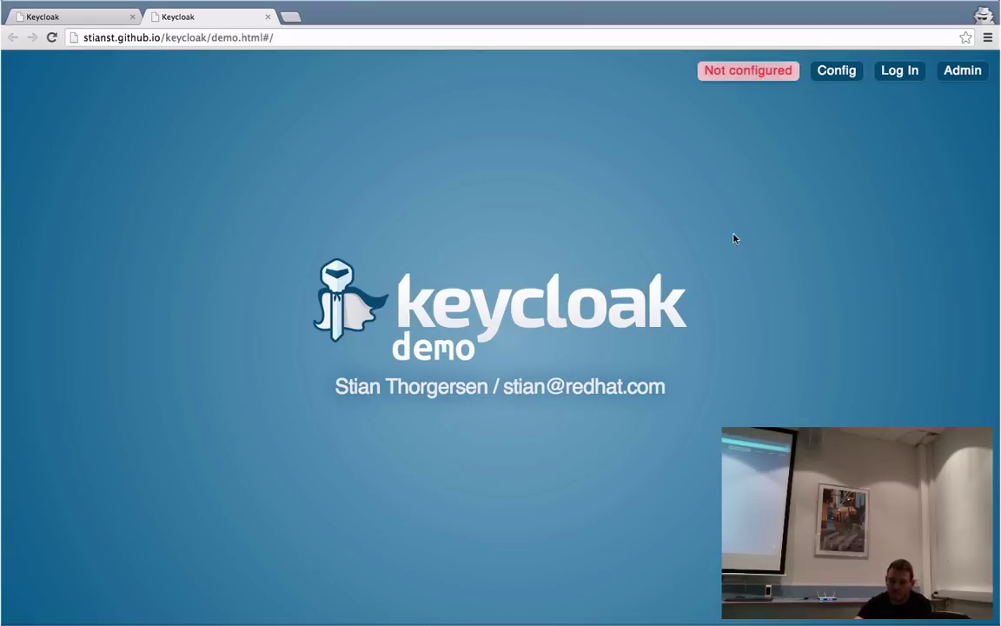
Step: Open and close the demo's Config panel unchanged, then advance to the Configure Keycloak page
{"action": "left_click", "coordinate": [837, 71]}
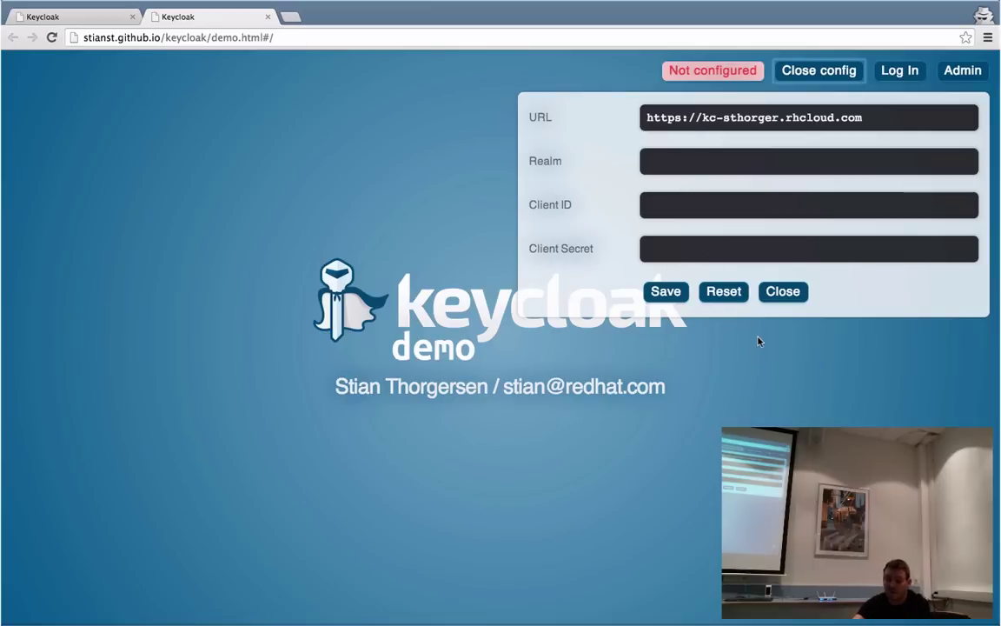
{"action": "left_click", "coordinate": [780, 301]}
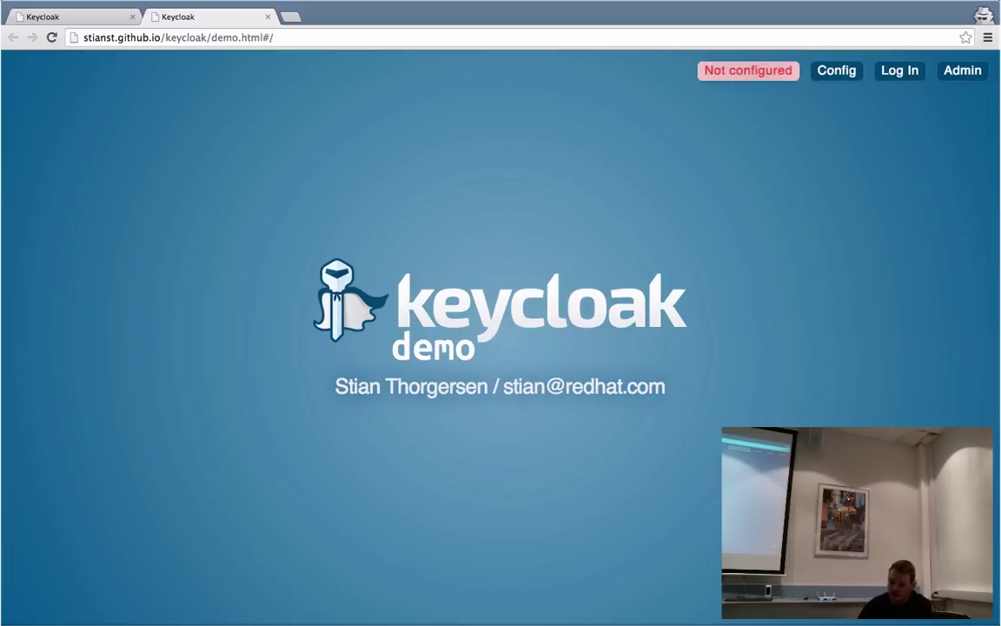
{"action": "key", "text": "Right"}
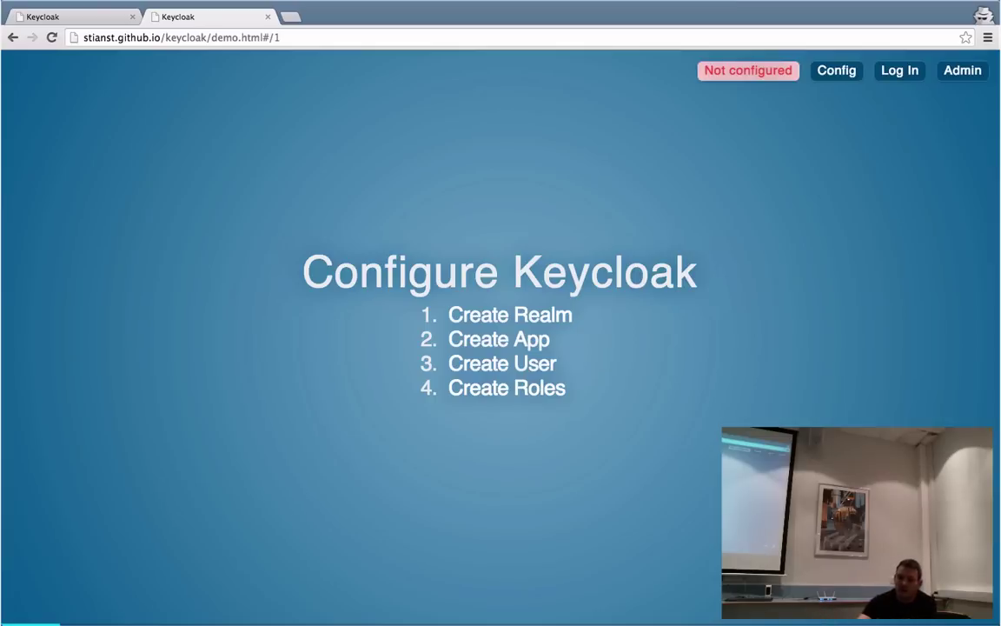
Step: Sign in to the Keycloak Admin Console with the administrator username and password
{"action": "left_click", "coordinate": [519, 324]}
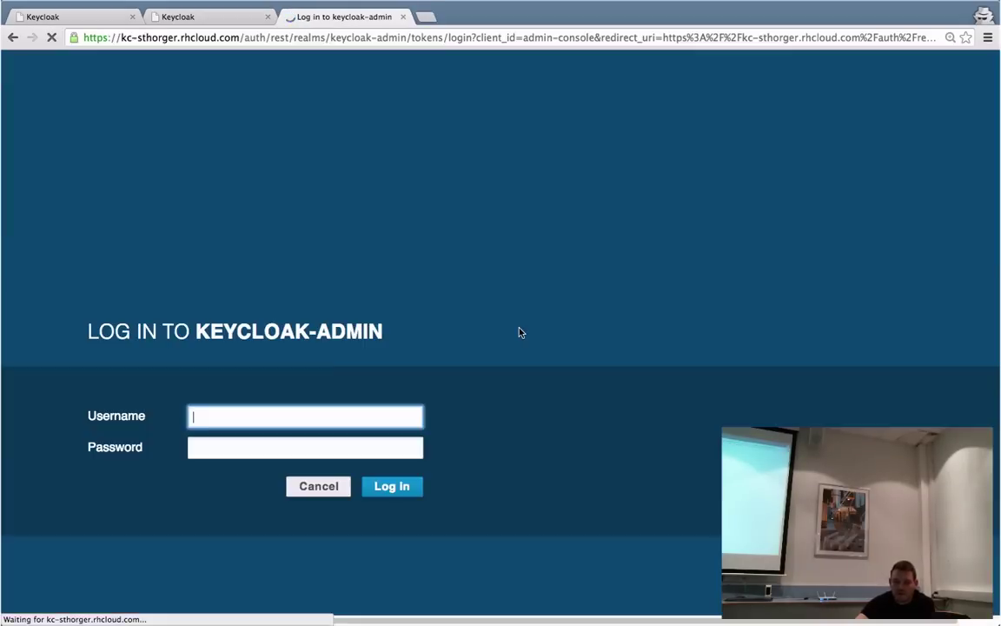
{"action": "type", "text": "admin"}
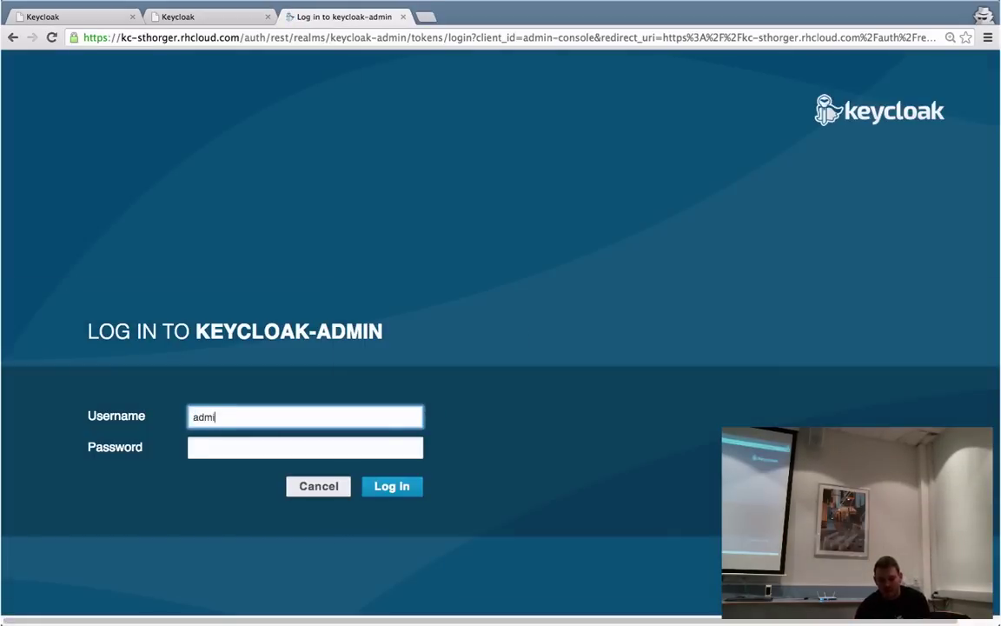
{"action": "key", "text": "Tab"}
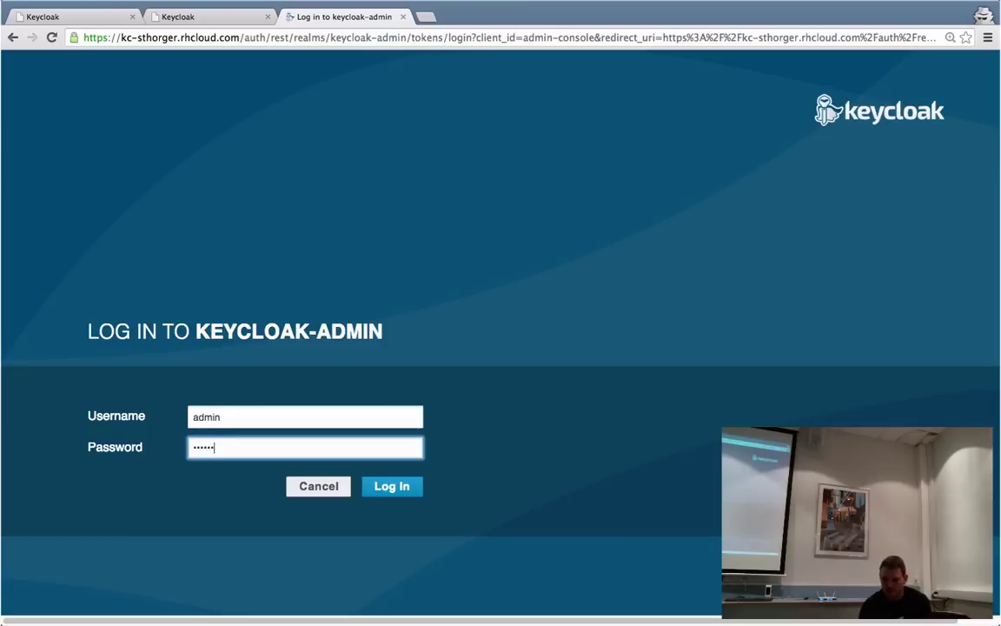
{"action": "key", "text": "Return"}
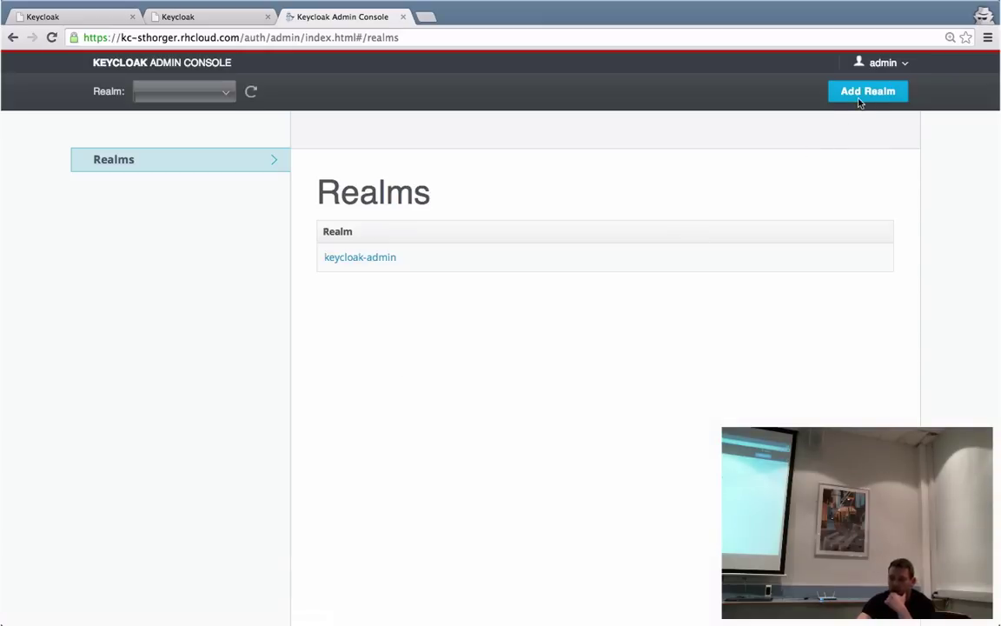
Step: Add a realm named demo-realm and close the admin console tab
{"action": "left_click", "coordinate": [865, 93]}
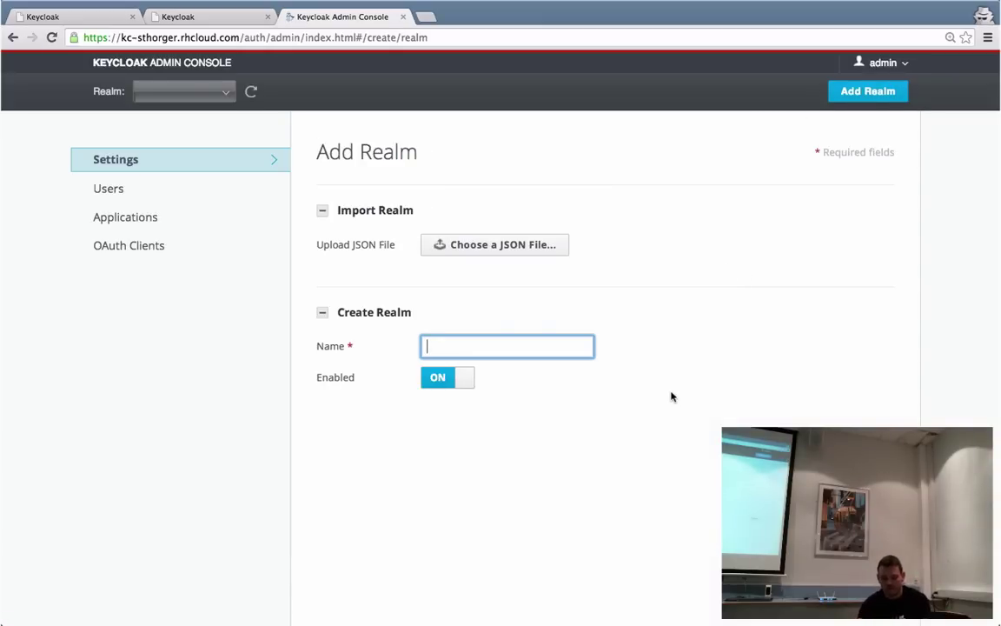
{"action": "type", "text": "demo-realm"}
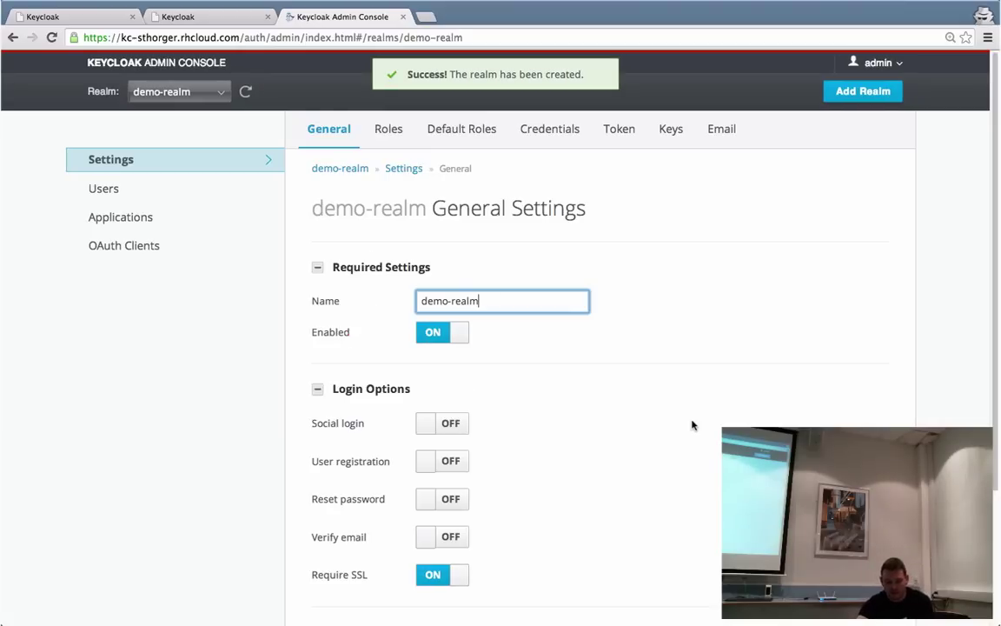
{"action": "key", "text": "ctrl+w"}
Step: Enter demo-realm as the Realm in the demo's configuration and save it
{"action": "left_click", "coordinate": [832, 71]}
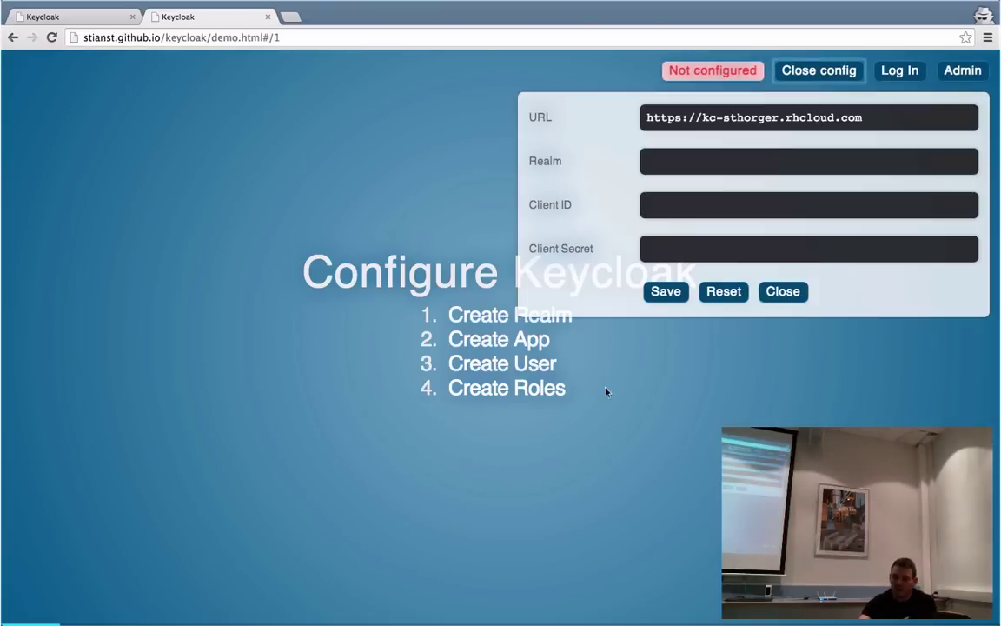
{"action": "left_click", "coordinate": [660, 160]}
{"action": "type", "text": "deno"}
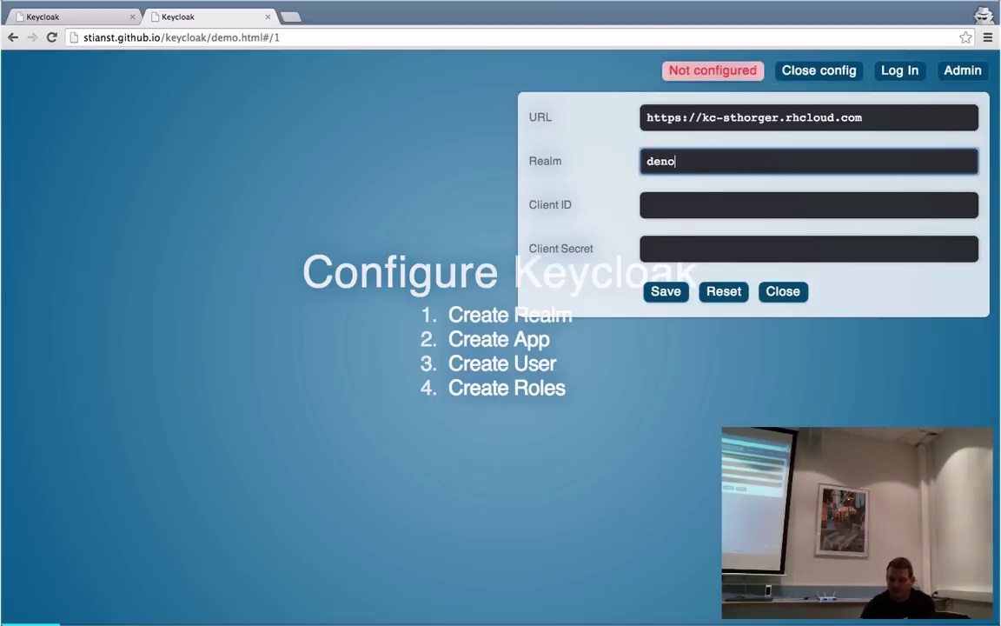
{"action": "key", "text": "BackSpace"}
{"action": "key", "text": "BackSpace"}
{"action": "type", "text": "mo-rea"}
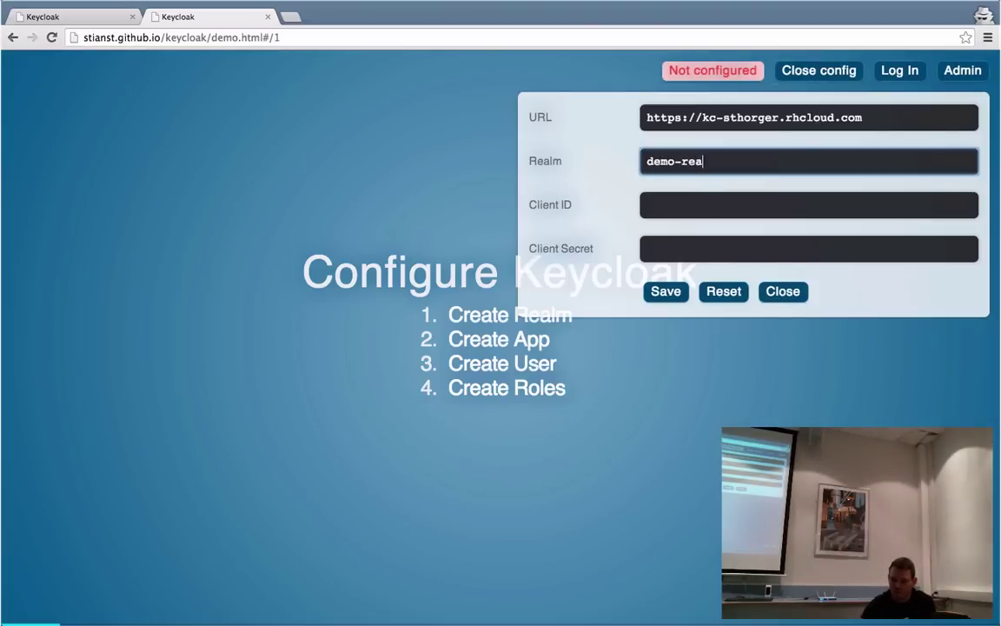
{"action": "type", "text": "lm"}
{"action": "left_click", "coordinate": [670, 294]}
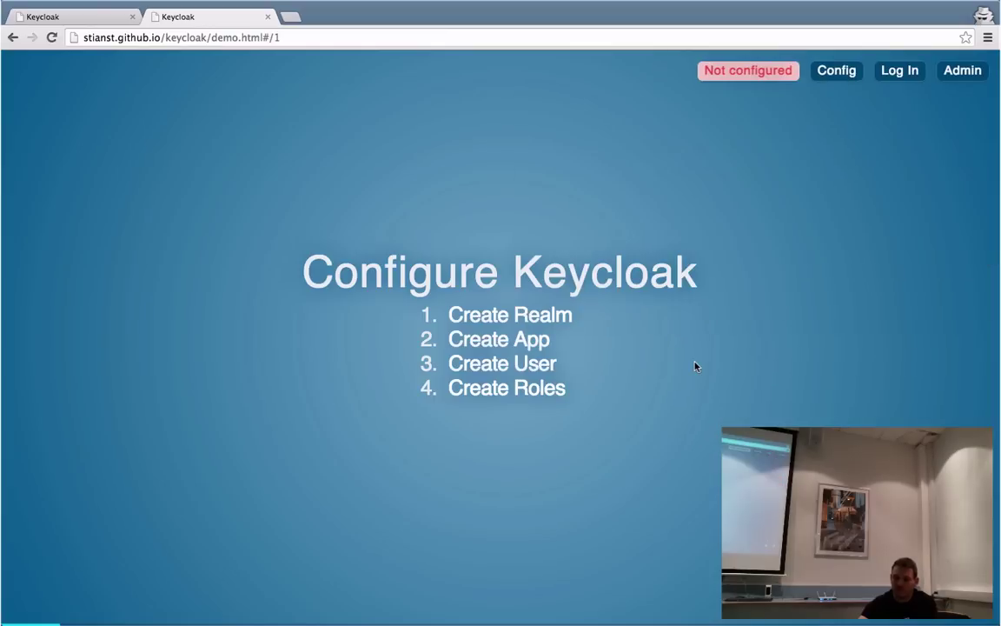
Step: Start a new enabled application named demo-app in demo-realm
{"action": "left_click", "coordinate": [521, 339]}
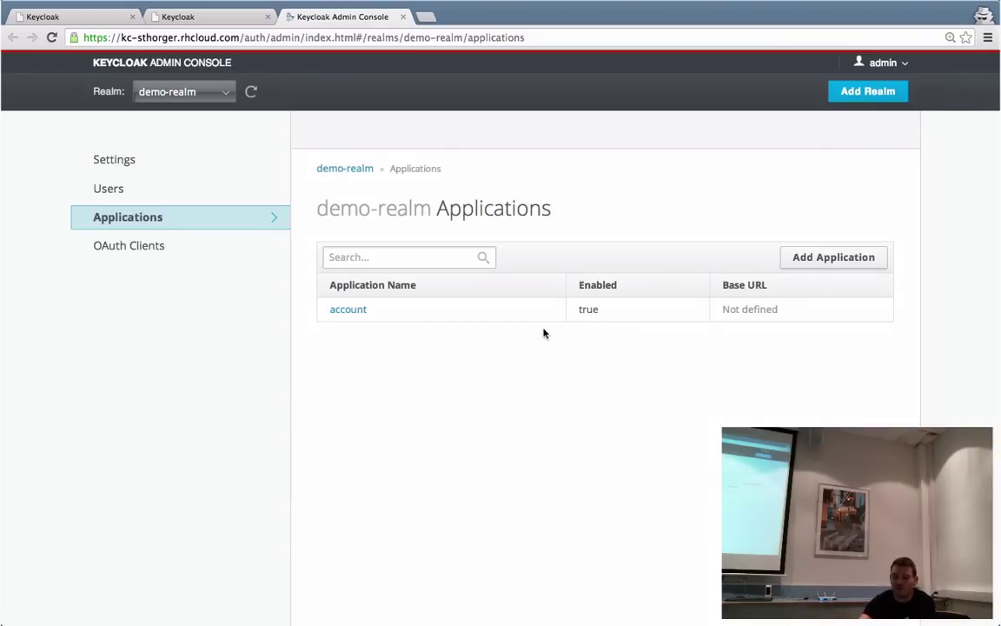
{"action": "left_click", "coordinate": [832, 257]}
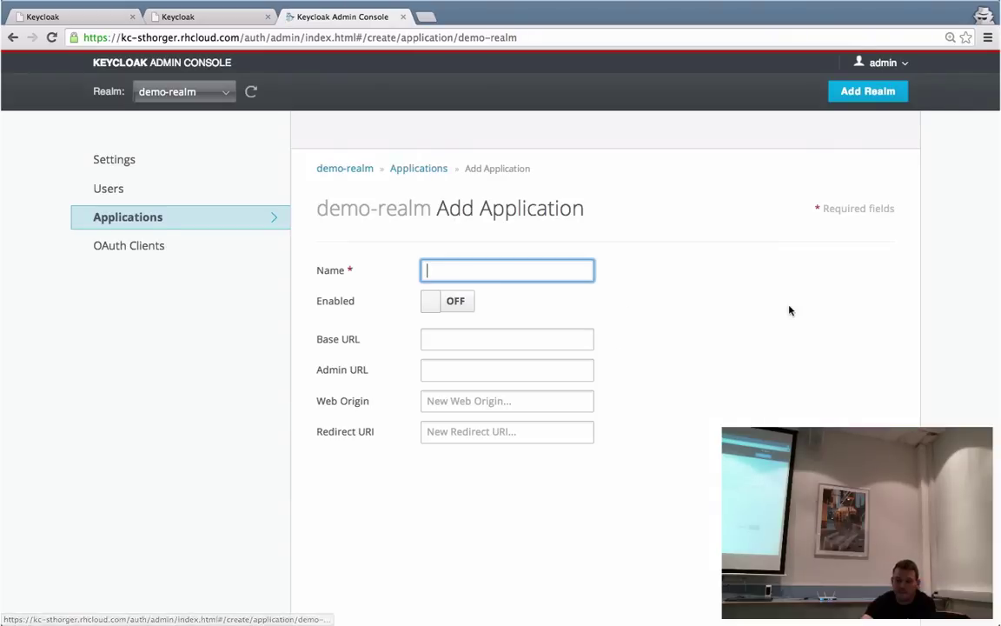
{"action": "type", "text": "demo"}
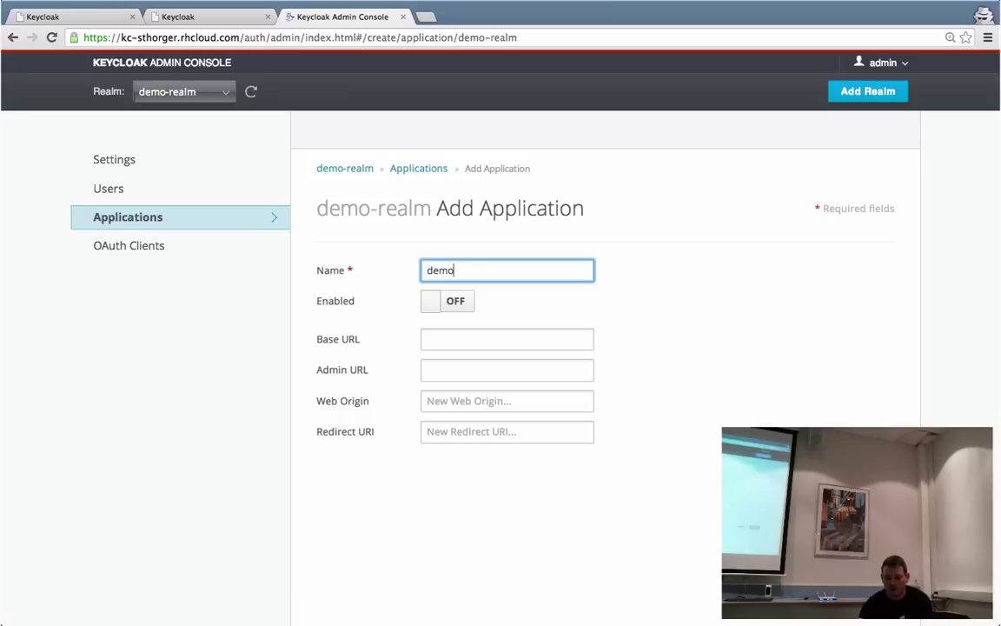
{"action": "type", "text": "a--"}
{"action": "key", "text": "BackSpace"}
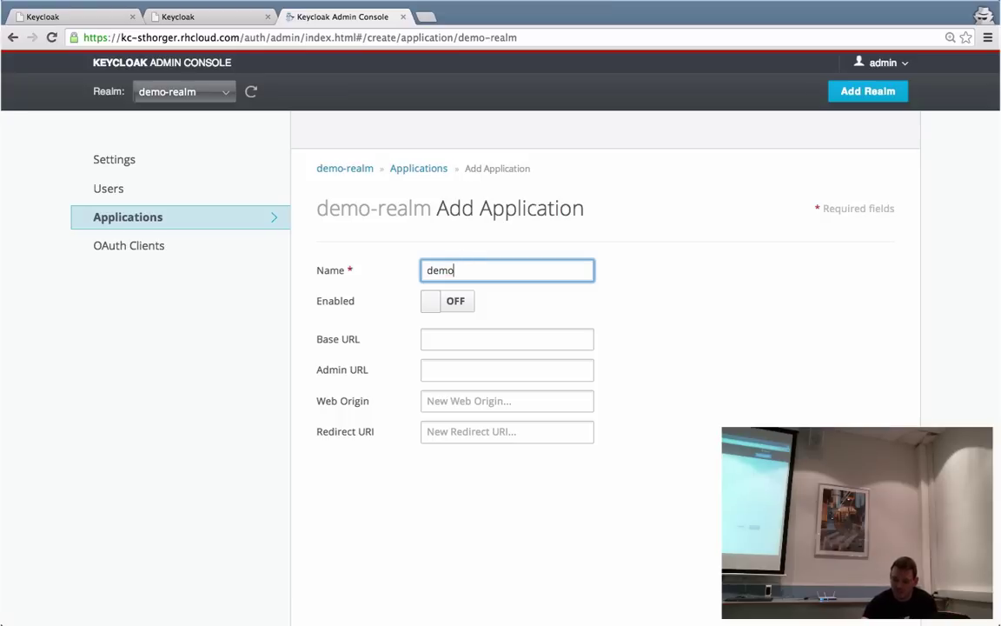
{"action": "type", "text": "-app"}
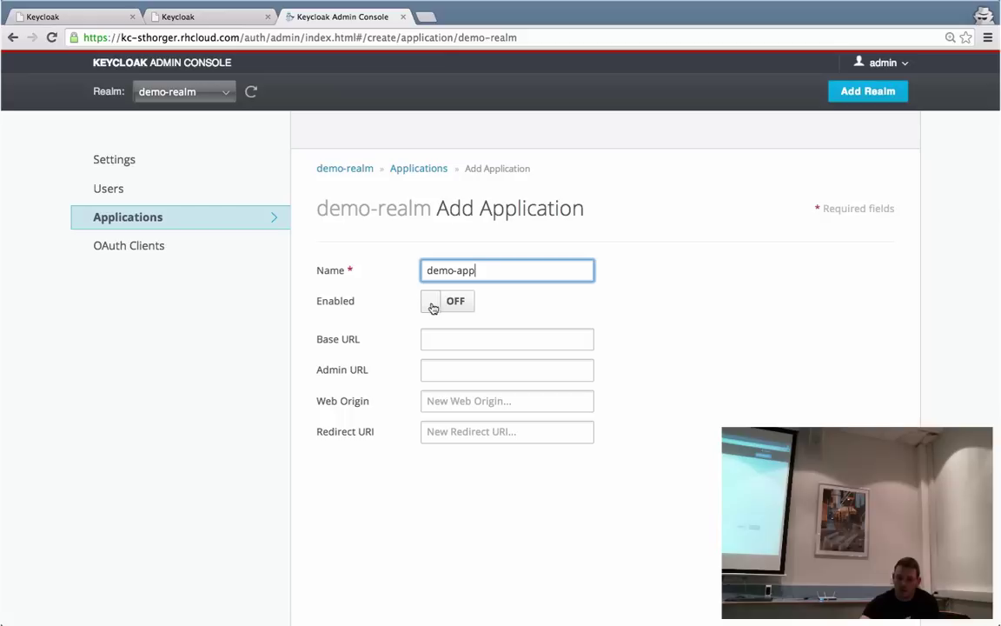
{"action": "left_click", "coordinate": [432, 304]}
{"action": "left_click", "coordinate": [455, 338]}
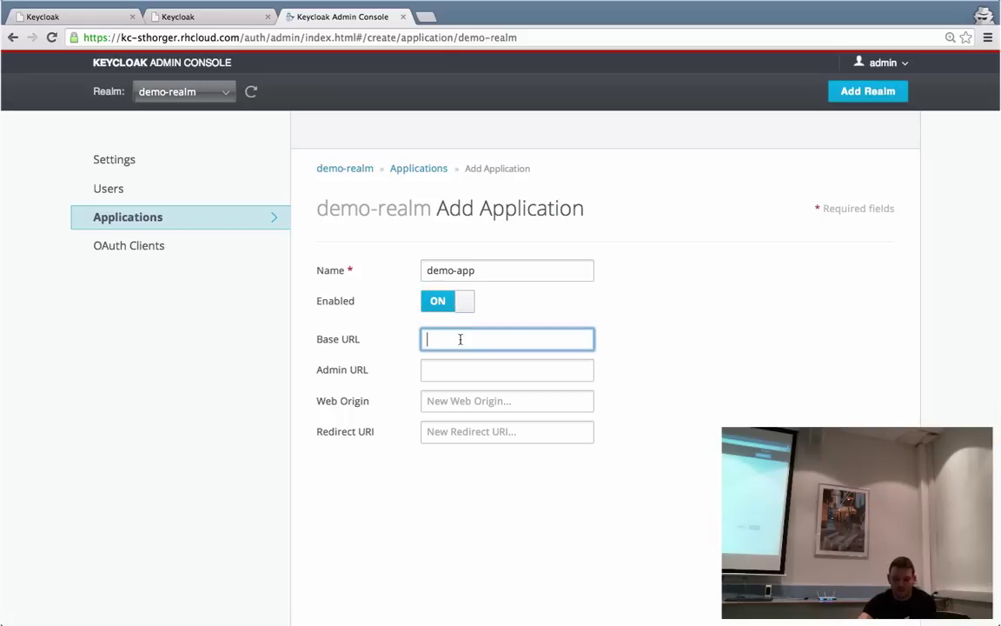
{"action": "left_click", "coordinate": [451, 404]}
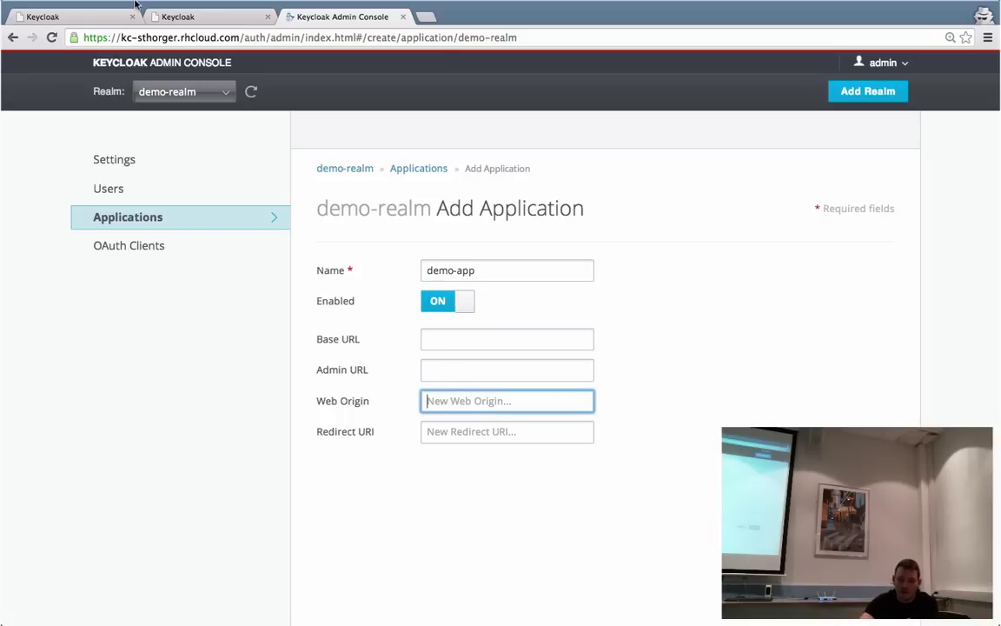
{"action": "left_click", "coordinate": [174, 17]}
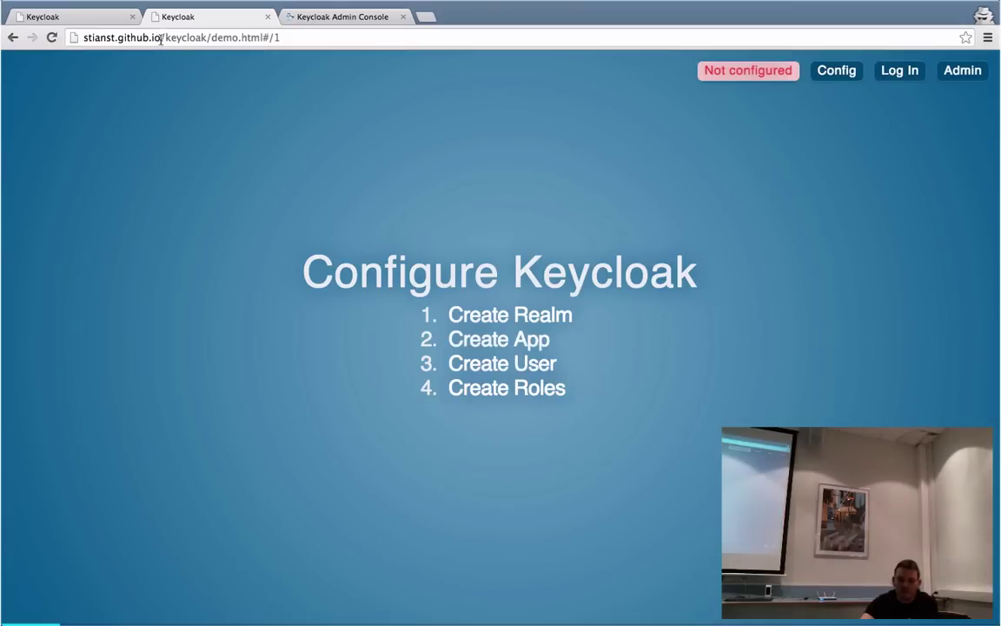
{"action": "left_click_drag", "start_coordinate": [162, 38], "coordinate": [35, 42]}
{"action": "right_click", "coordinate": [94, 40]}
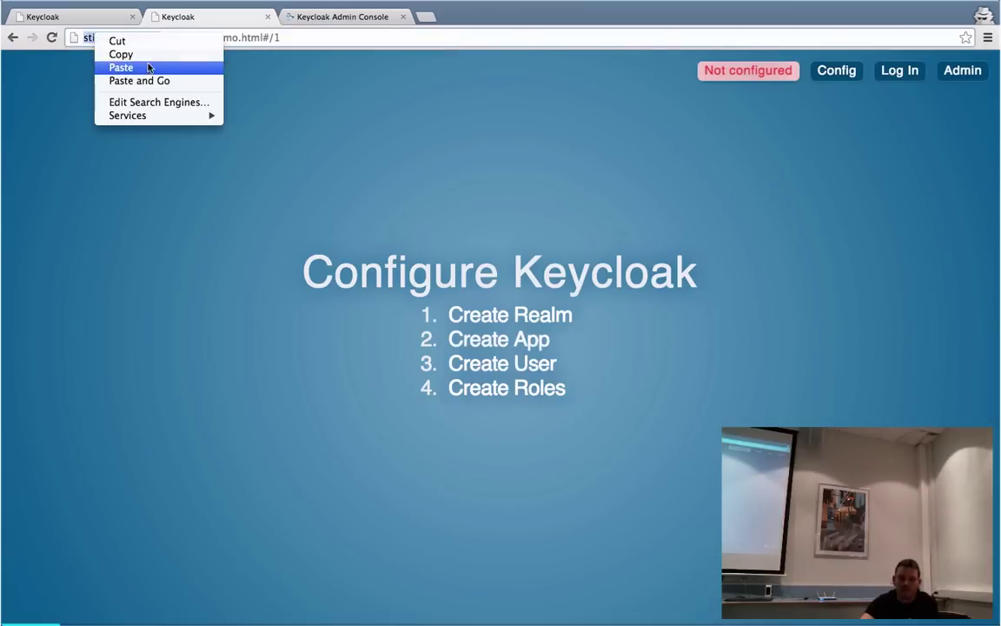
{"action": "left_click", "coordinate": [139, 55]}
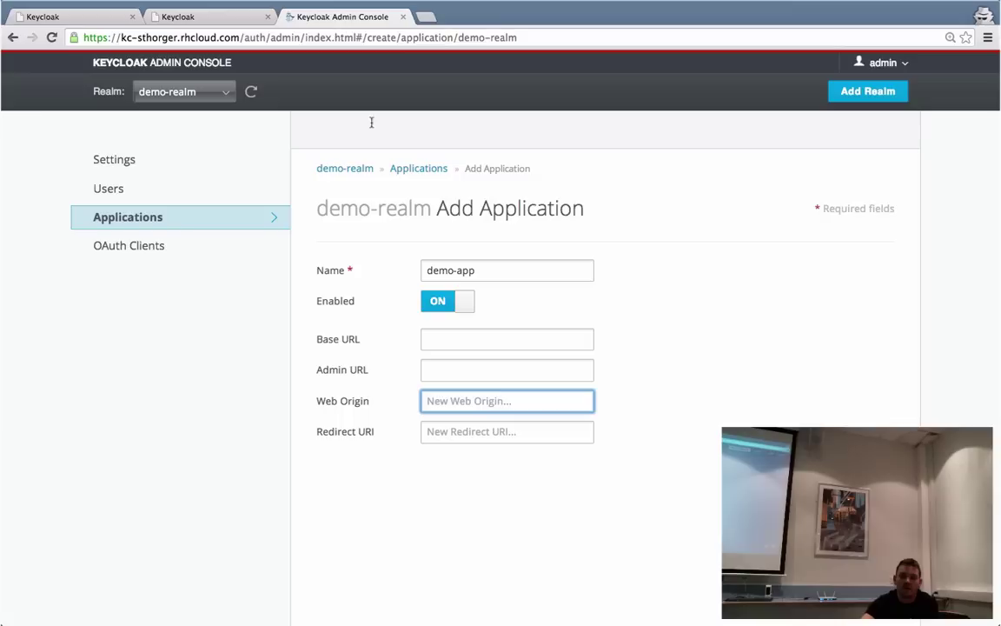
{"action": "left_click", "coordinate": [303, 19]}
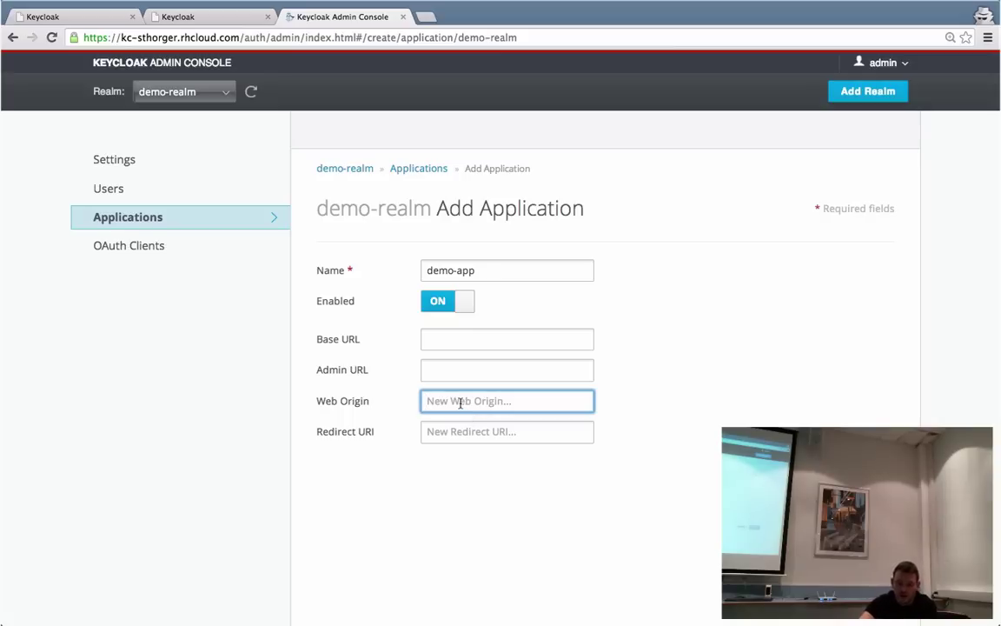
{"action": "right_click", "coordinate": [453, 401]}
{"action": "left_click", "coordinate": [491, 470]}
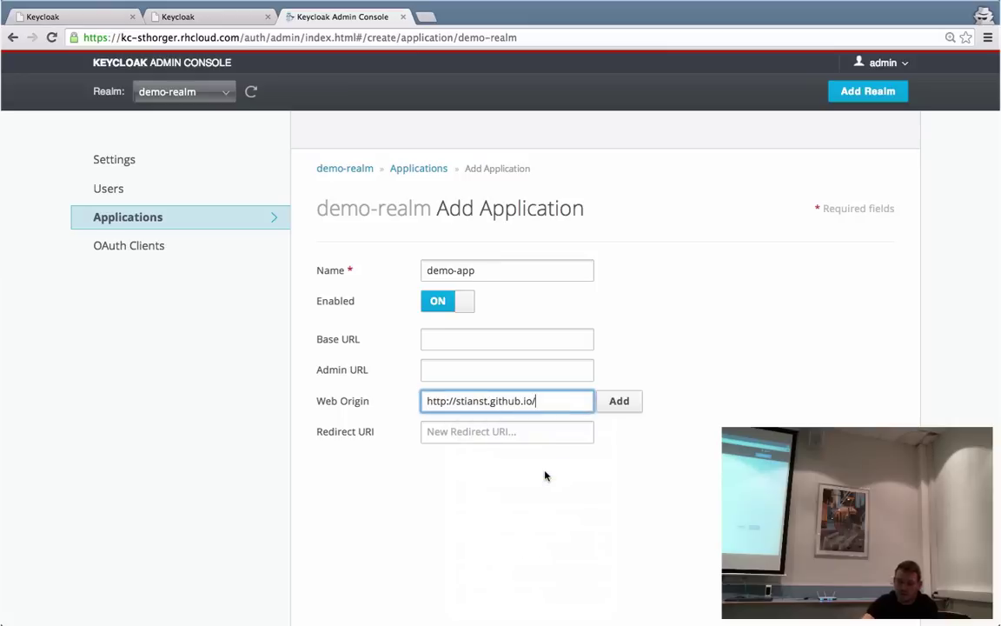
{"action": "key", "text": "Return"}
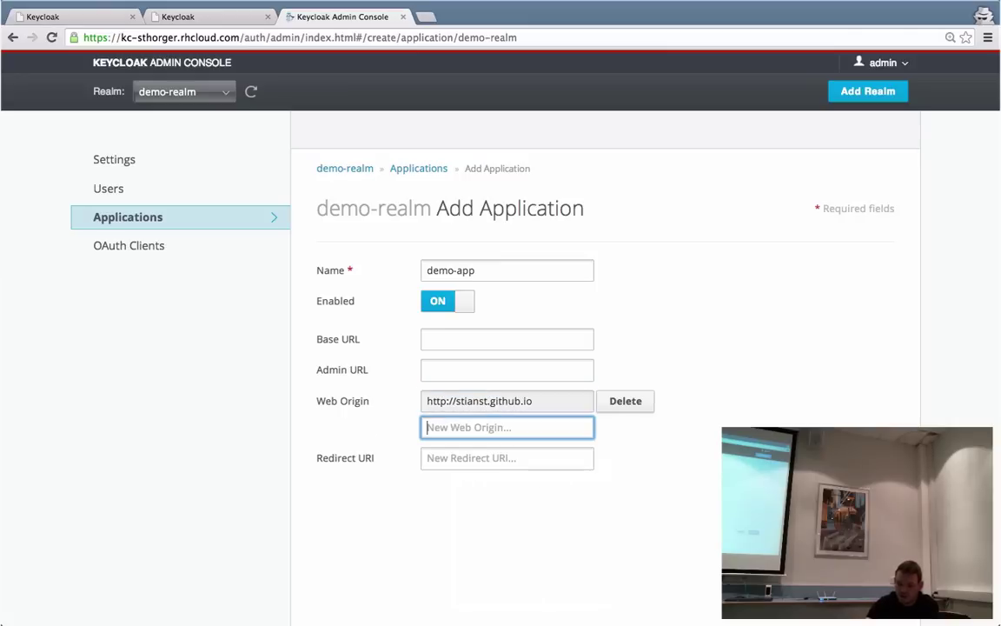
Step: Save the new demo-app application
{"action": "left_click", "coordinate": [567, 457]}
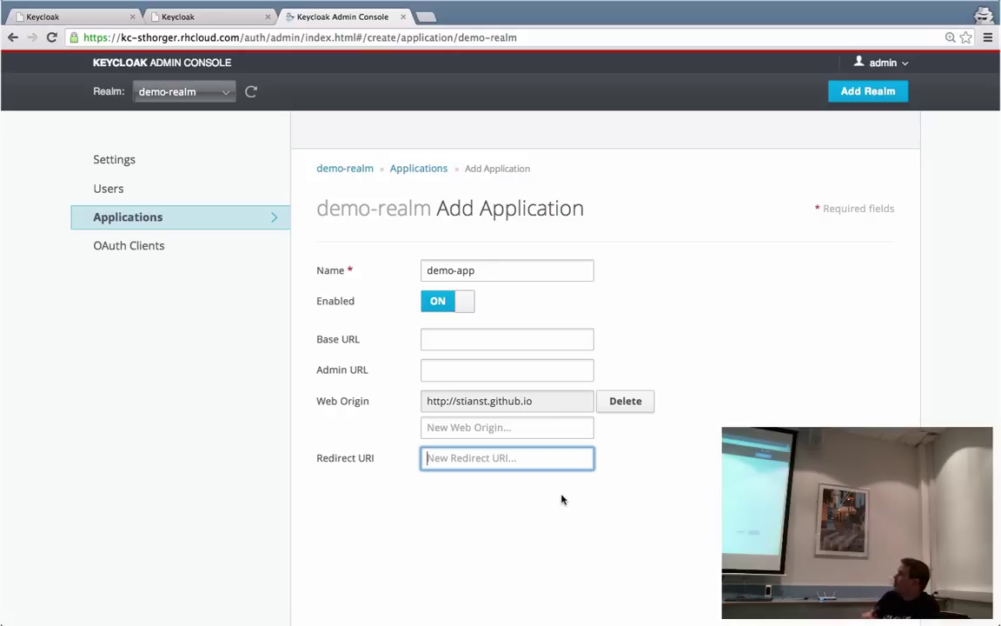
{"action": "left_click", "coordinate": [160, 7]}
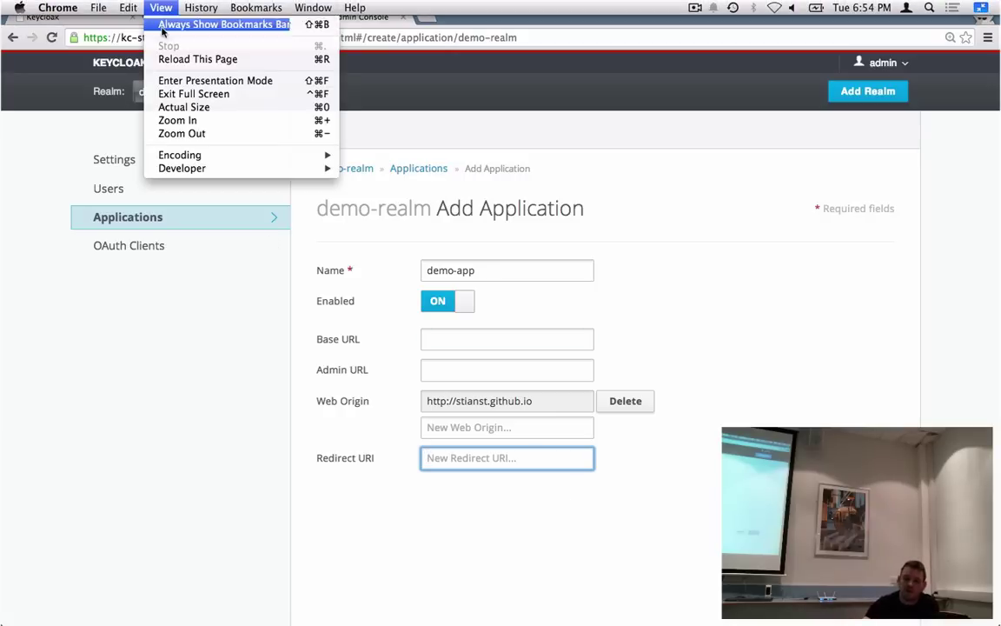
{"action": "left_click", "coordinate": [70, 117]}
{"action": "left_click", "coordinate": [174, 17]}
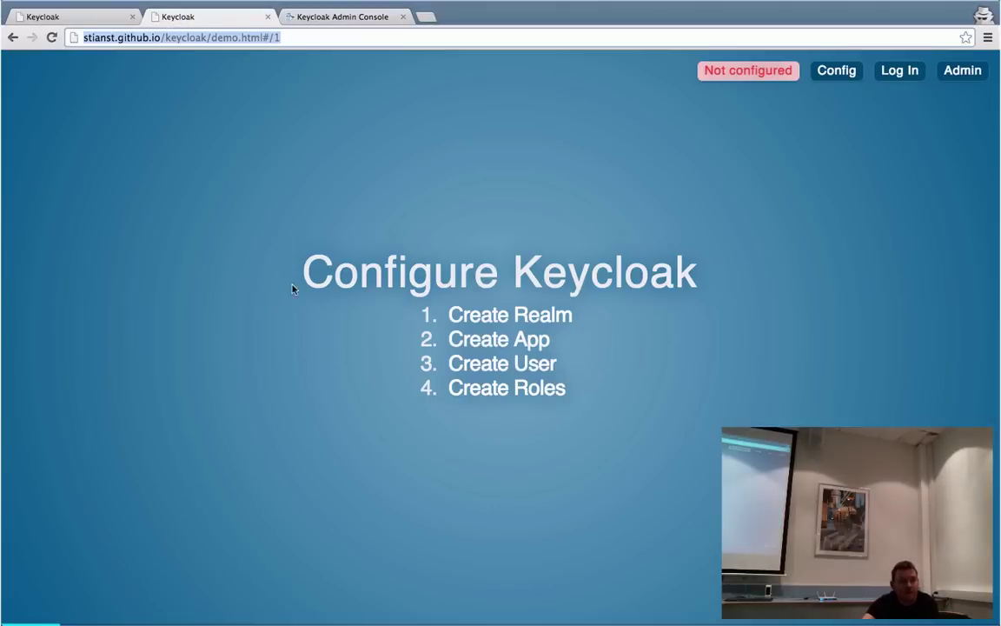
{"action": "left_click", "coordinate": [296, 18]}
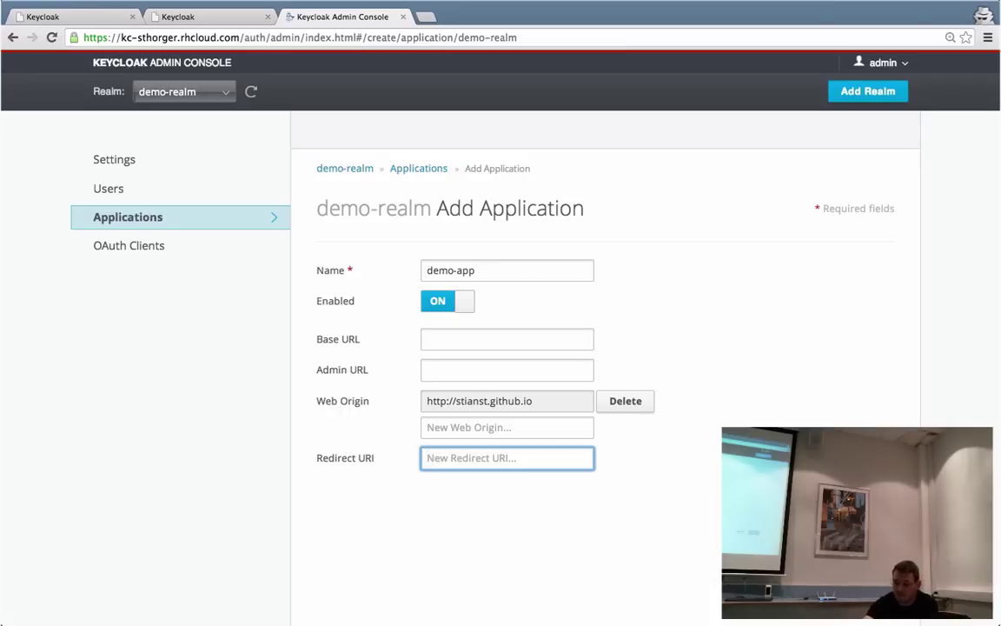
{"action": "key", "text": "Return"}
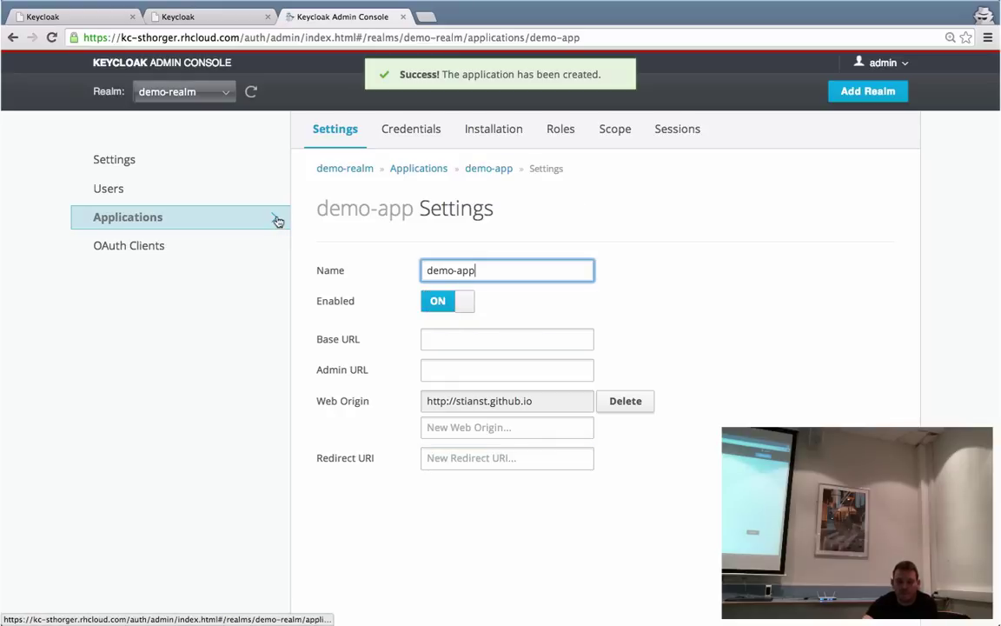
Step: Add user 'demo' to demo-realm with User Enabled switched on, and save
{"action": "left_click", "coordinate": [402, 17]}
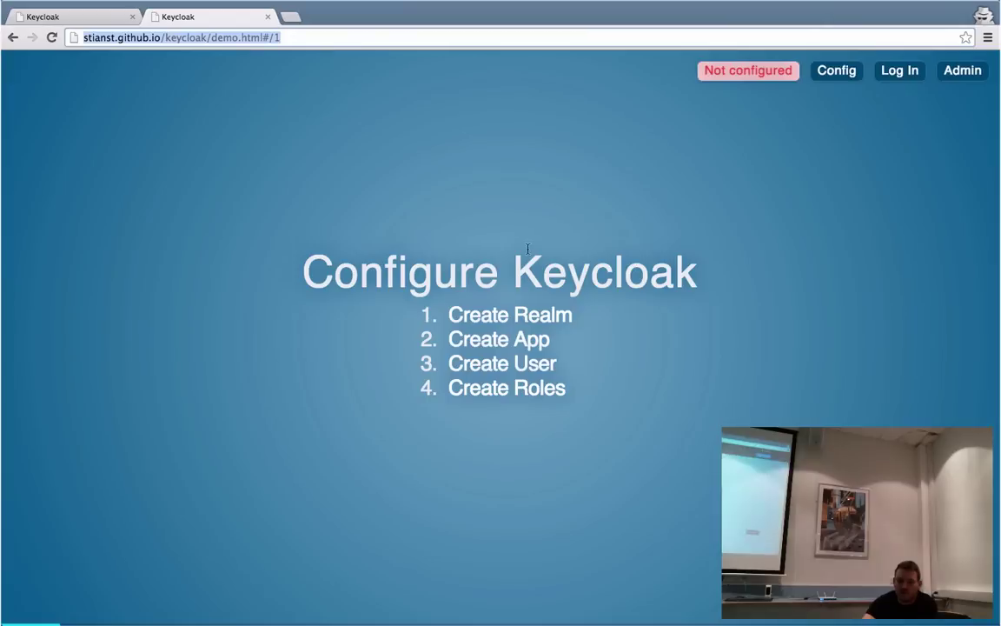
{"action": "left_click", "coordinate": [525, 365]}
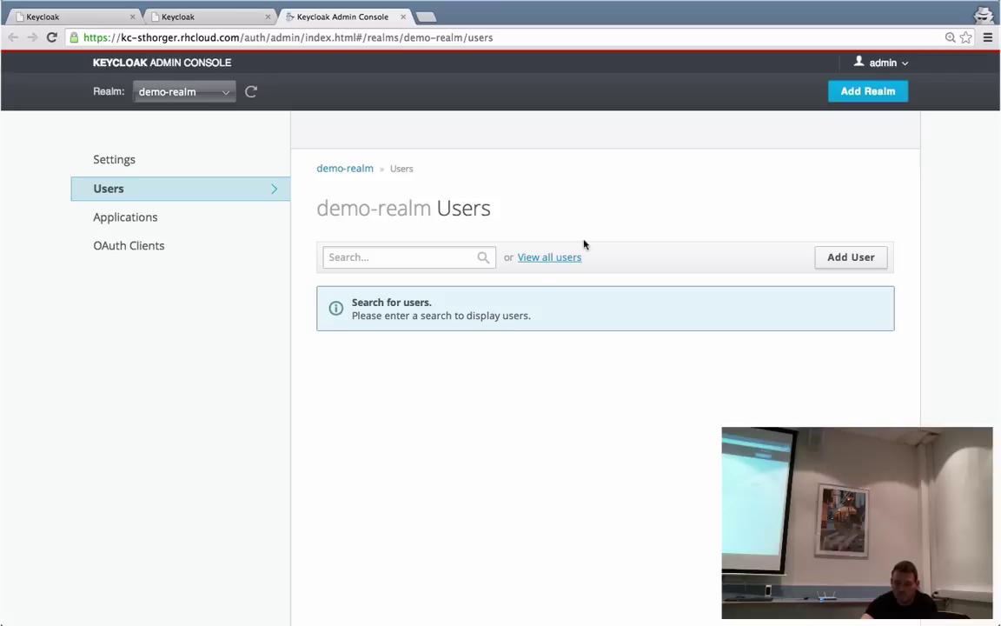
{"action": "left_click", "coordinate": [830, 258]}
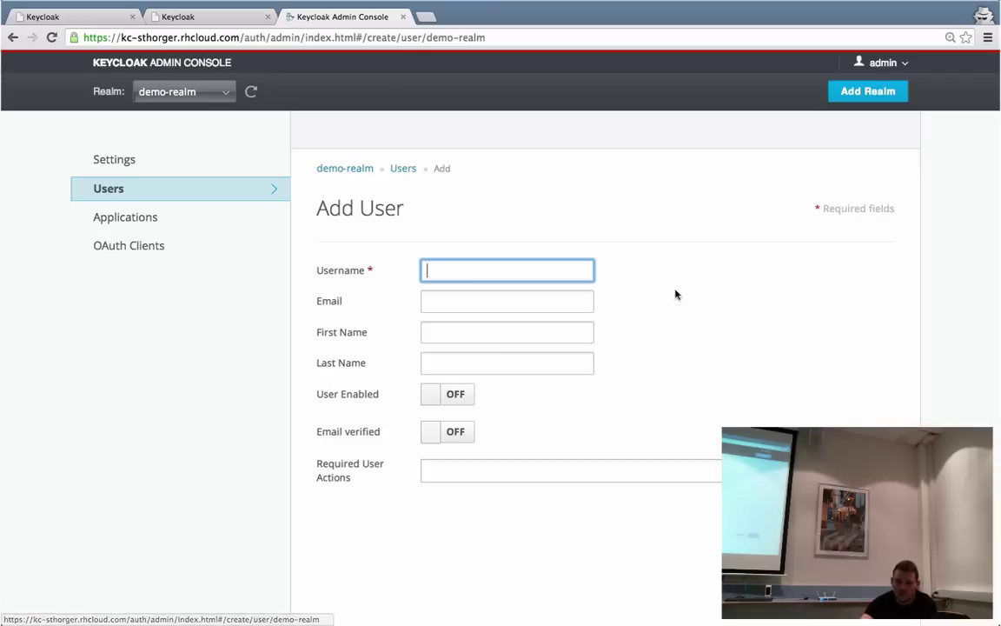
{"action": "type", "text": "demo"}
{"action": "key", "text": "Tab"}
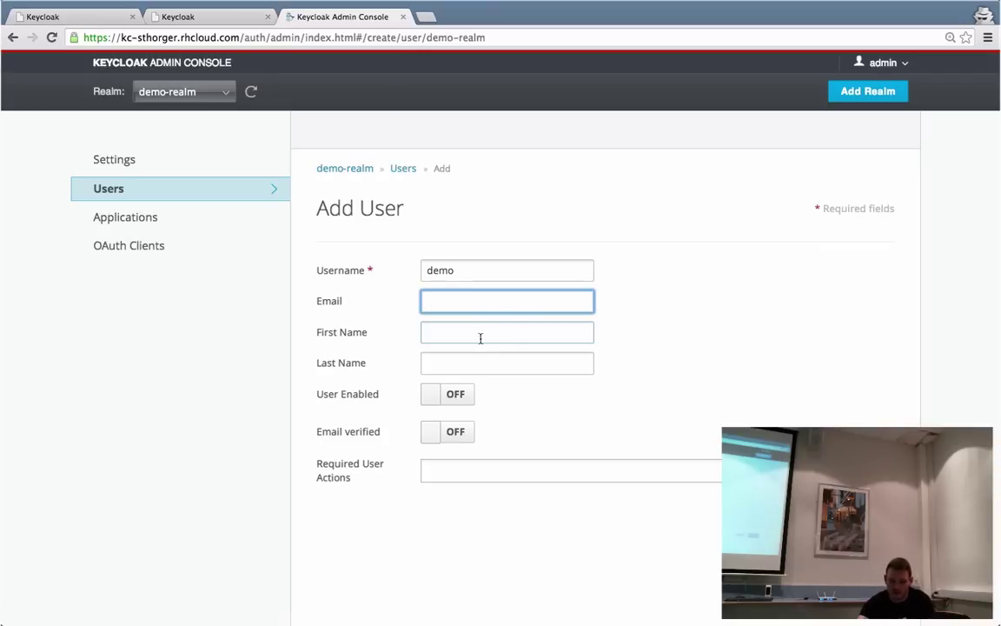
{"action": "left_click", "coordinate": [428, 394]}
{"action": "key", "text": "Return"}
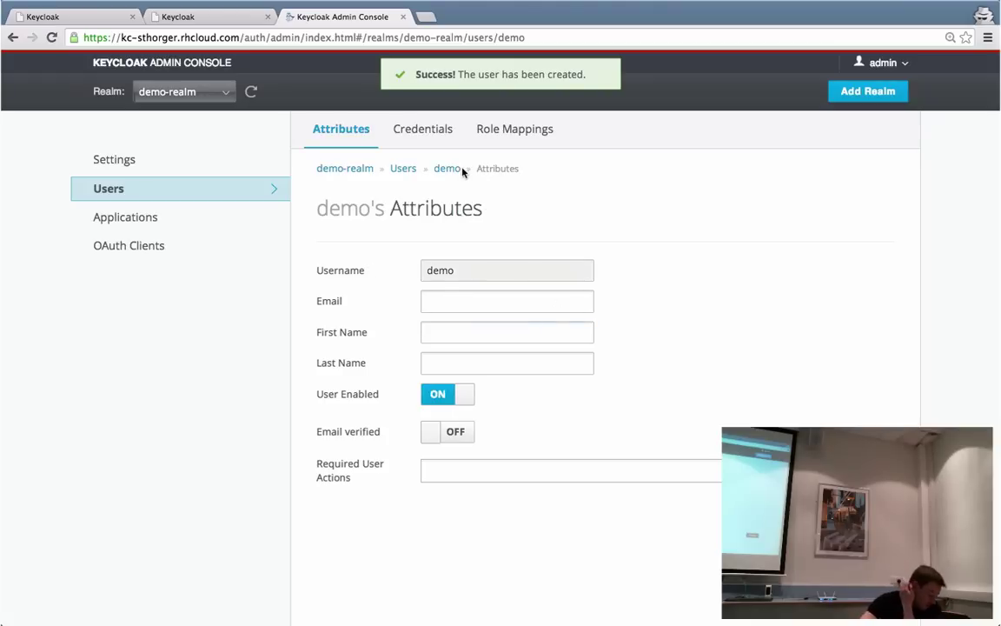
{"action": "left_click", "coordinate": [424, 133]}
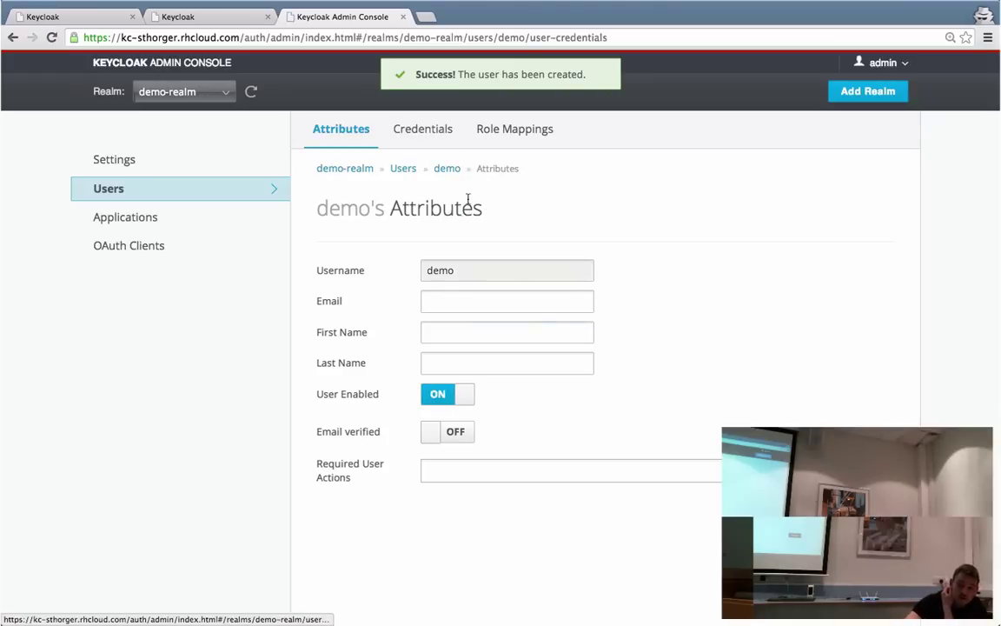
Step: Set and confirm the demo user's new password, then go to demo-realm's Roles page
{"action": "left_click", "coordinate": [513, 322]}
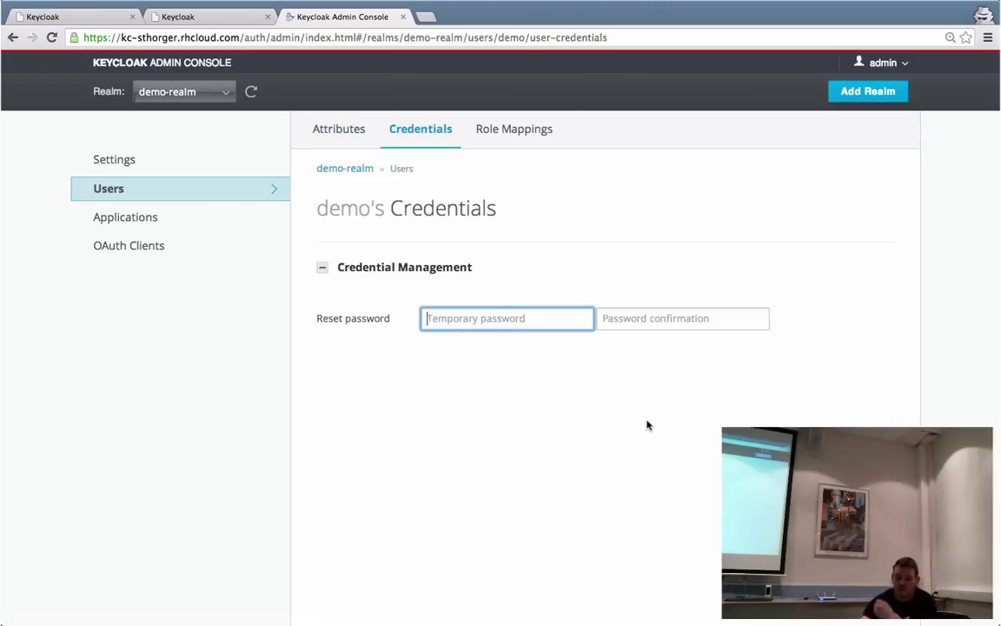
{"action": "key", "text": "Tab"}
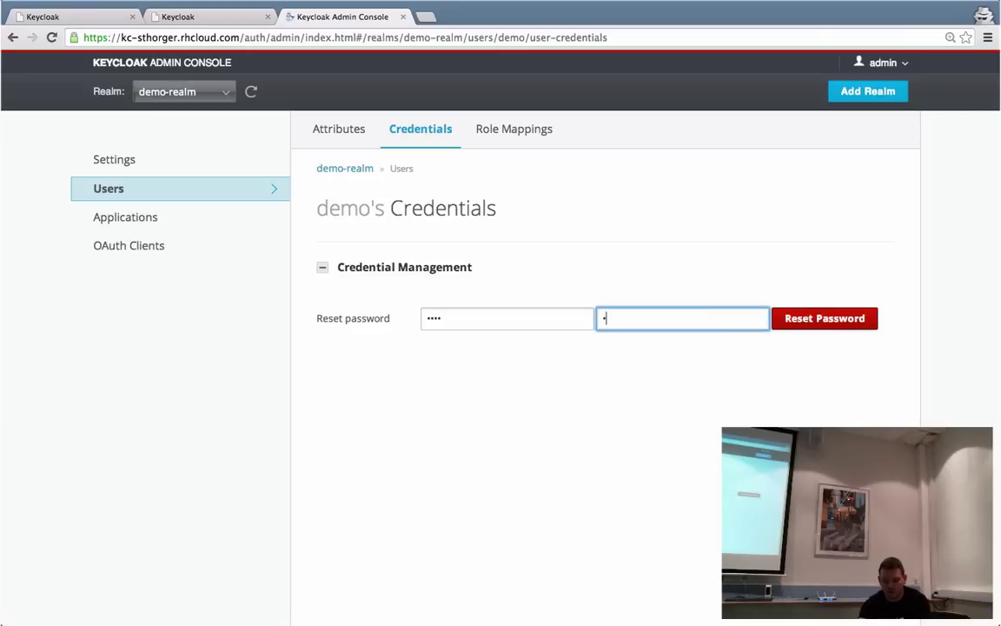
{"action": "left_click", "coordinate": [823, 321]}
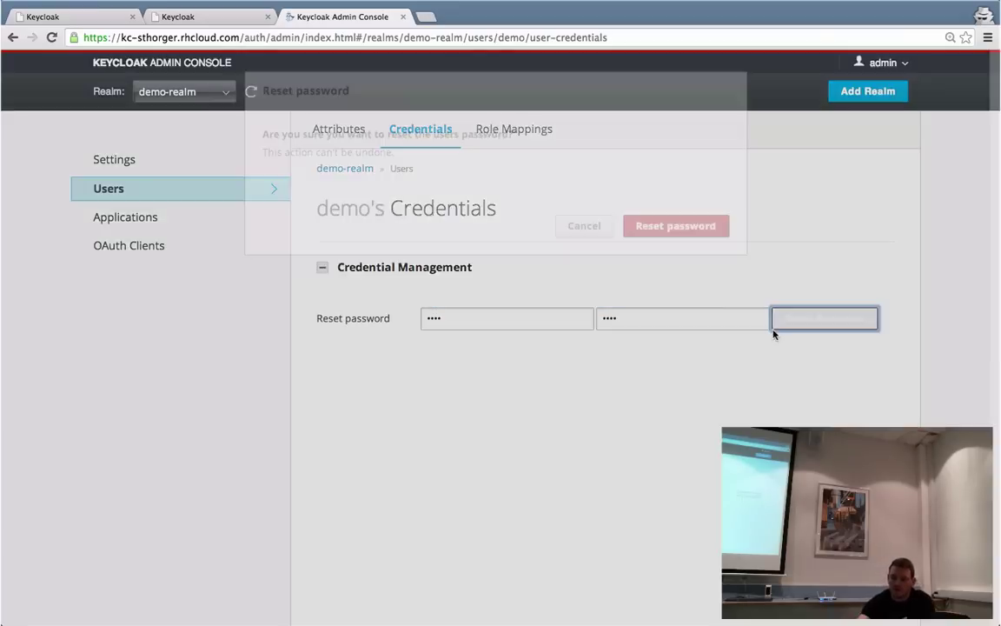
{"action": "left_click", "coordinate": [643, 294]}
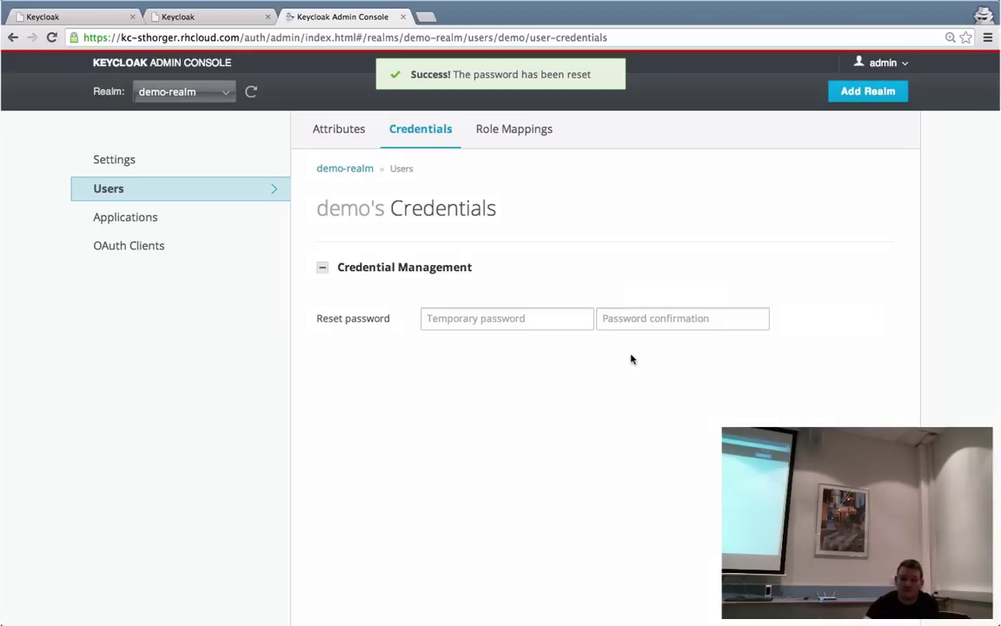
{"action": "left_click", "coordinate": [402, 18]}
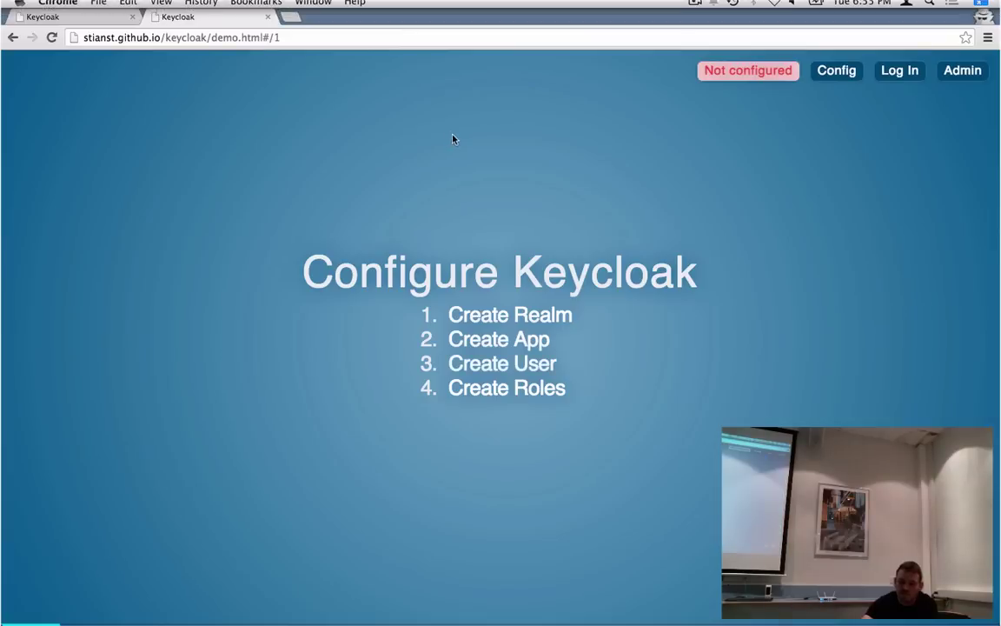
{"action": "left_click", "coordinate": [508, 396]}
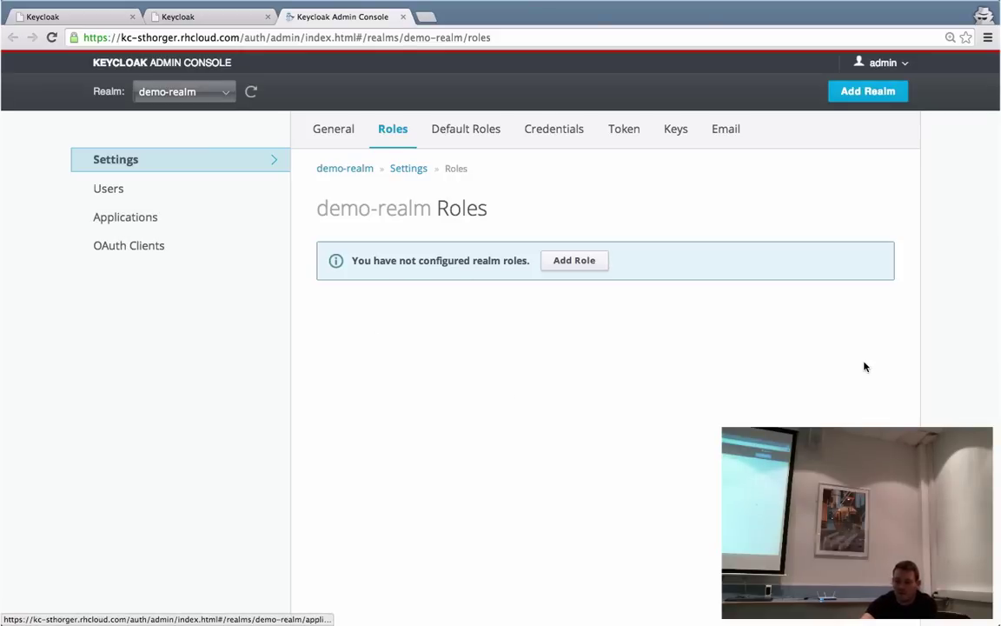
Step: Add a realm role named realm-role and switch to the Applications list
{"action": "left_click", "coordinate": [581, 262]}
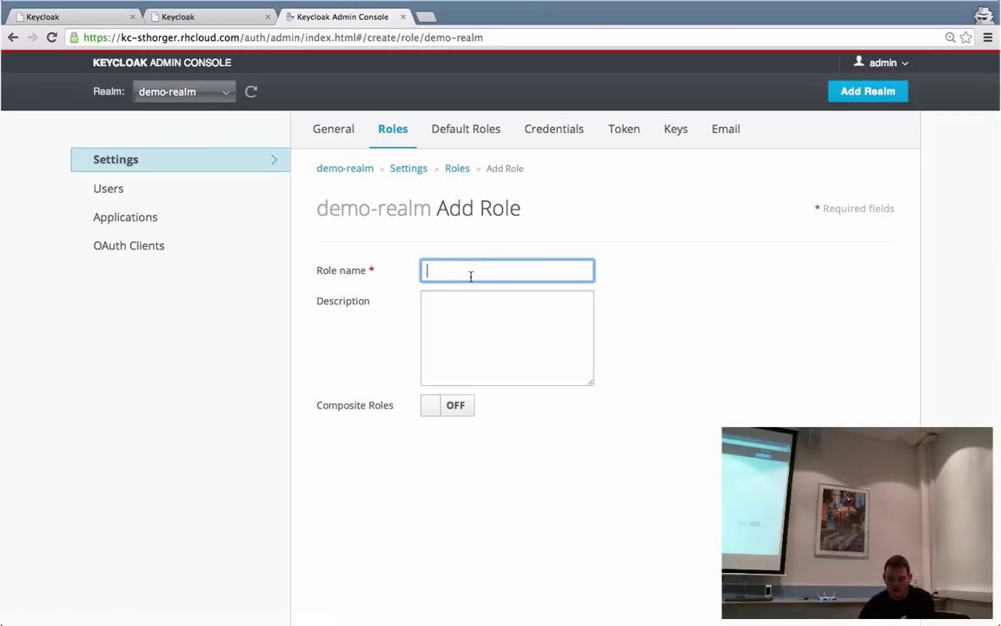
{"action": "type", "text": "realm0"}
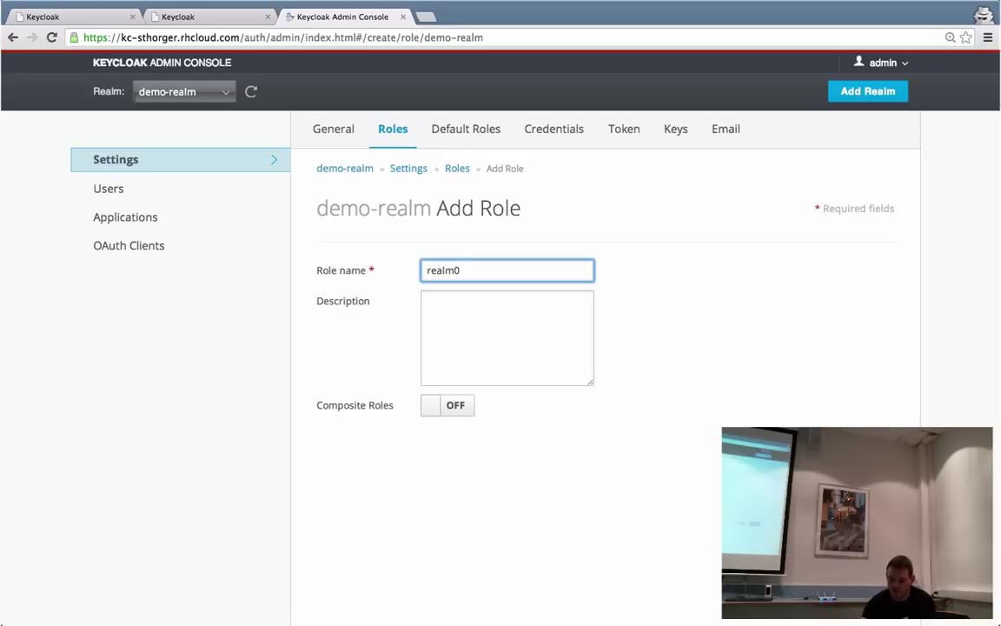
{"action": "key", "text": "BackSpace"}
{"action": "type", "text": "-role"}
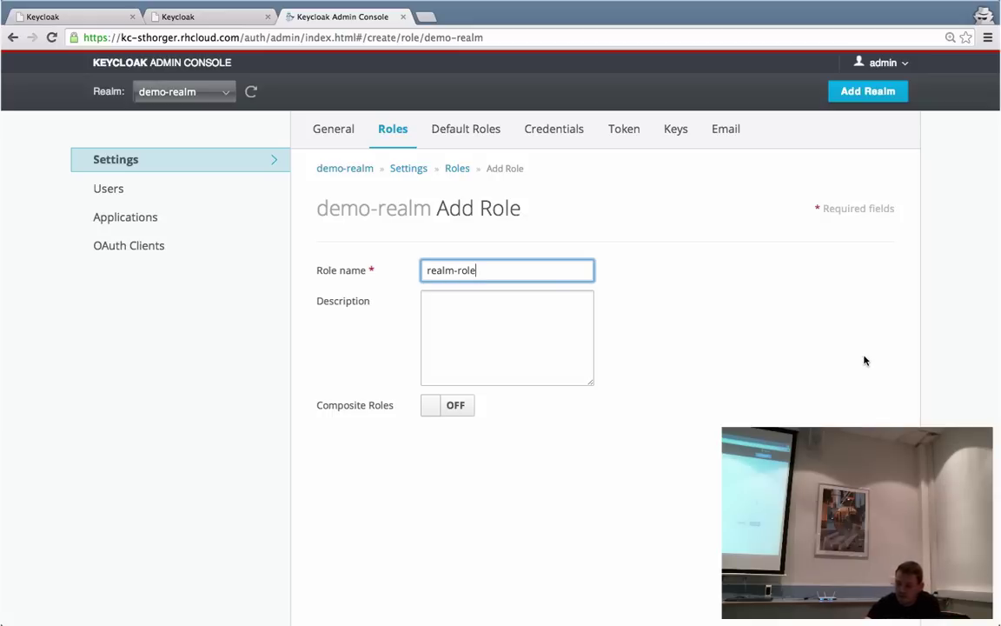
{"action": "key", "text": "Return"}
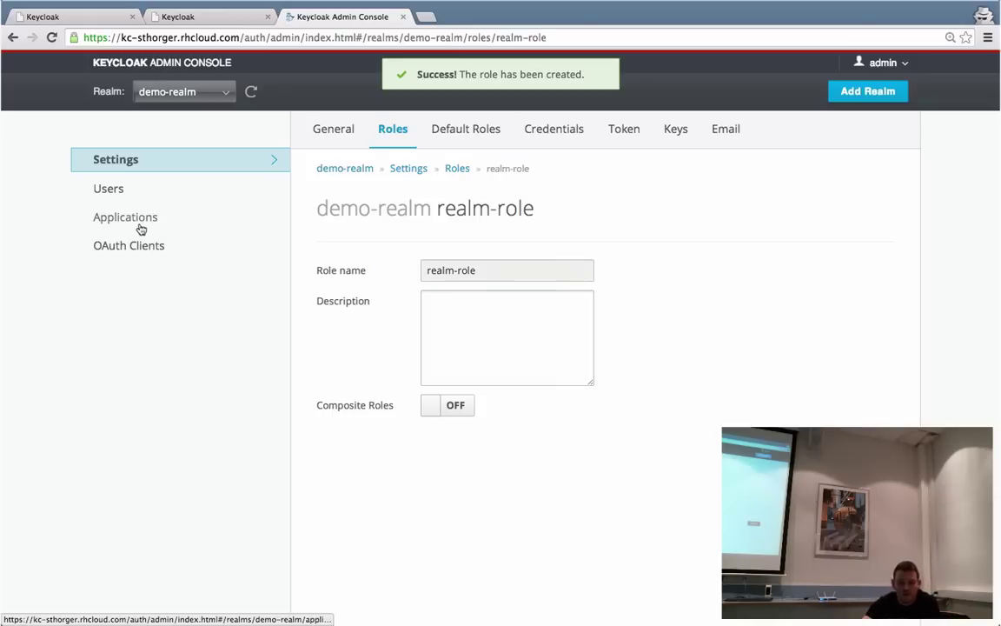
{"action": "left_click", "coordinate": [137, 222]}
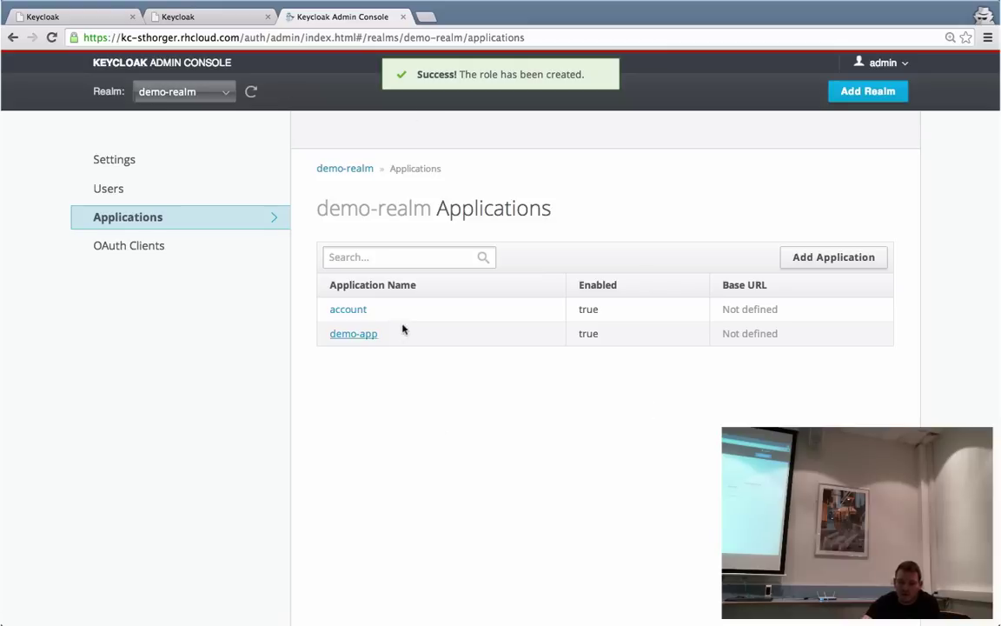
Step: Add the application role app-role to demo-app and go to its Scope mappings
{"action": "left_click", "coordinate": [348, 337]}
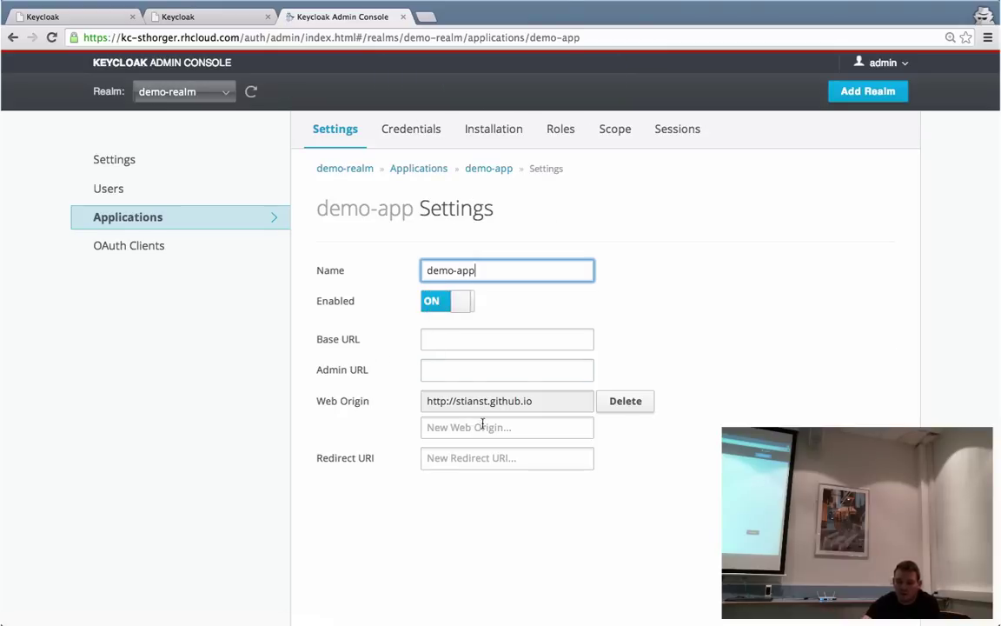
{"action": "left_click", "coordinate": [555, 132]}
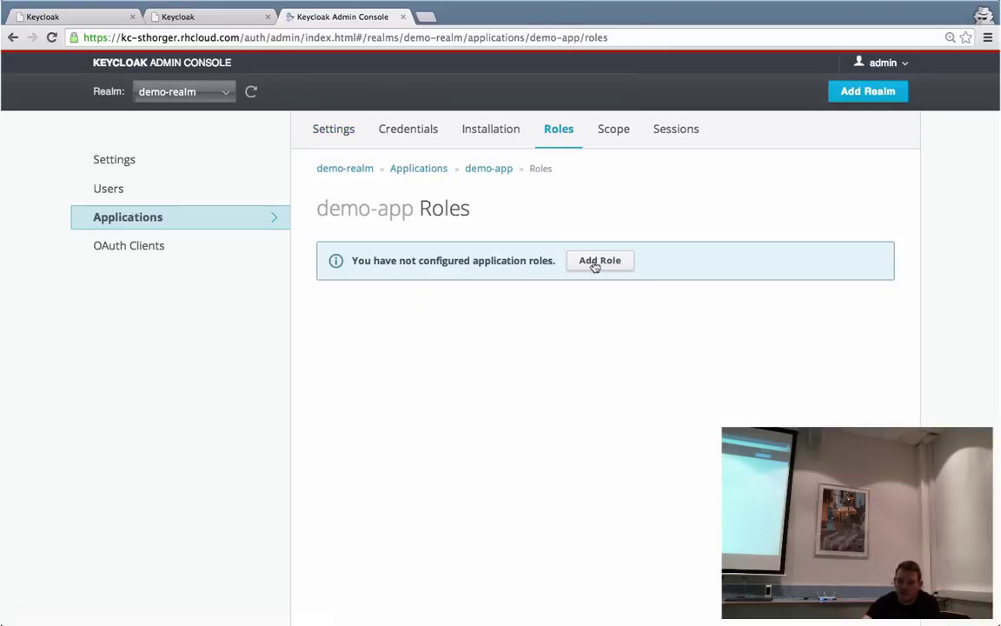
{"action": "left_click", "coordinate": [597, 262]}
{"action": "type", "text": "app"}
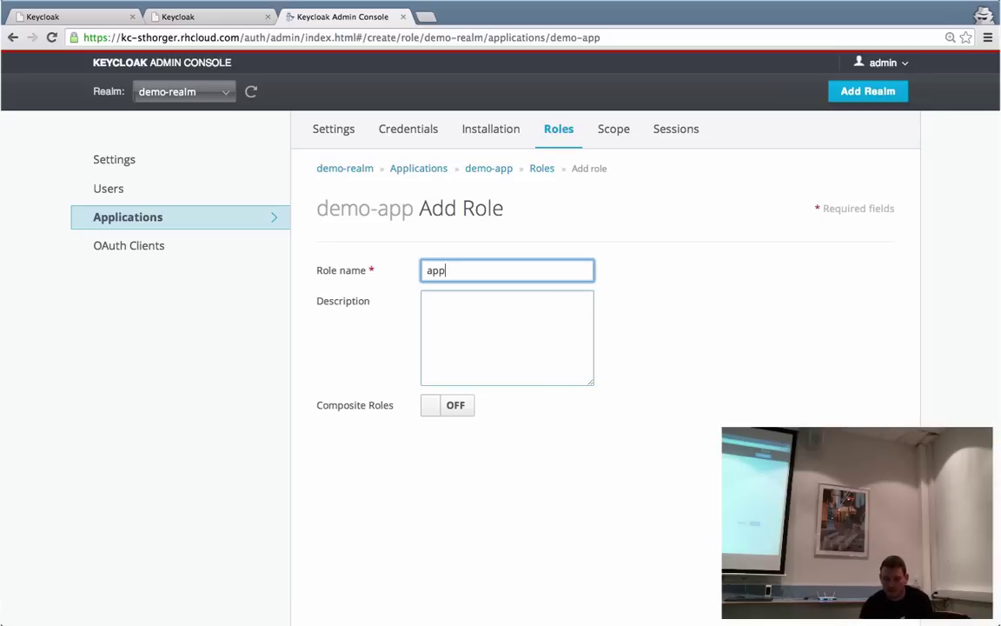
{"action": "type", "text": "-role"}
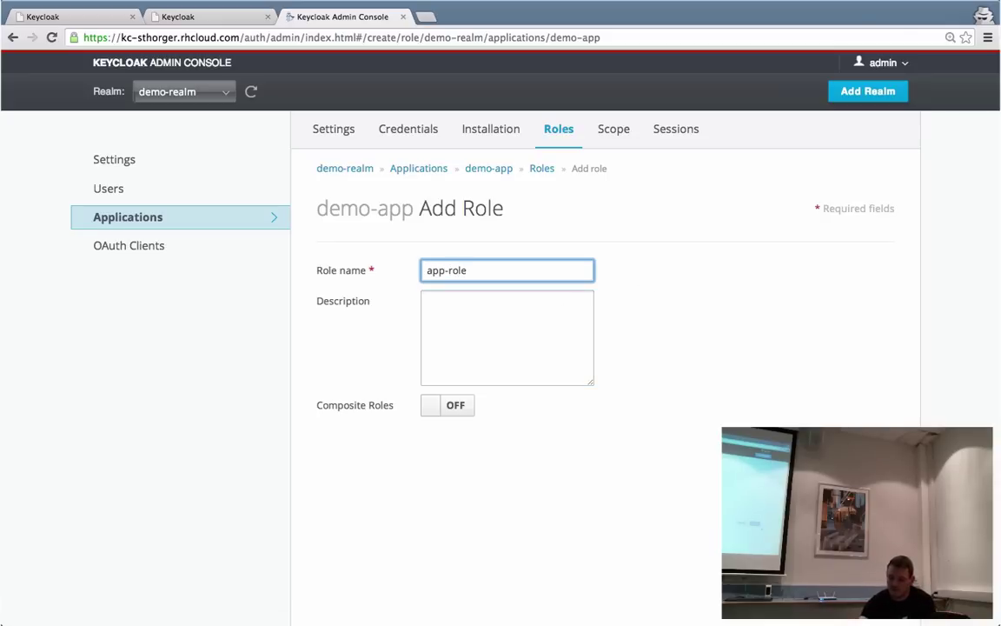
{"action": "key", "text": "Return"}
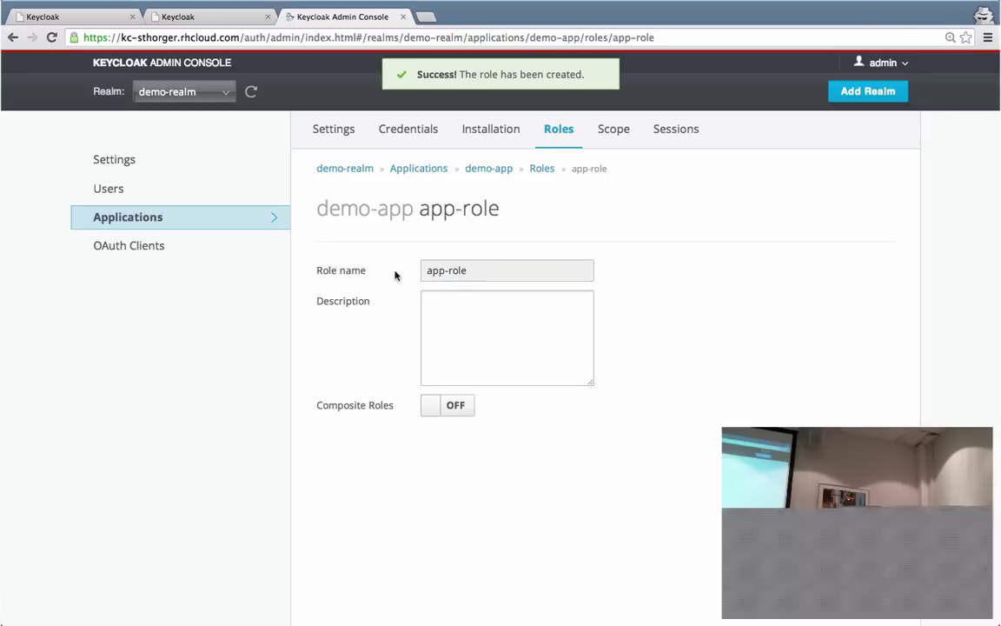
{"action": "left_click", "coordinate": [614, 135]}
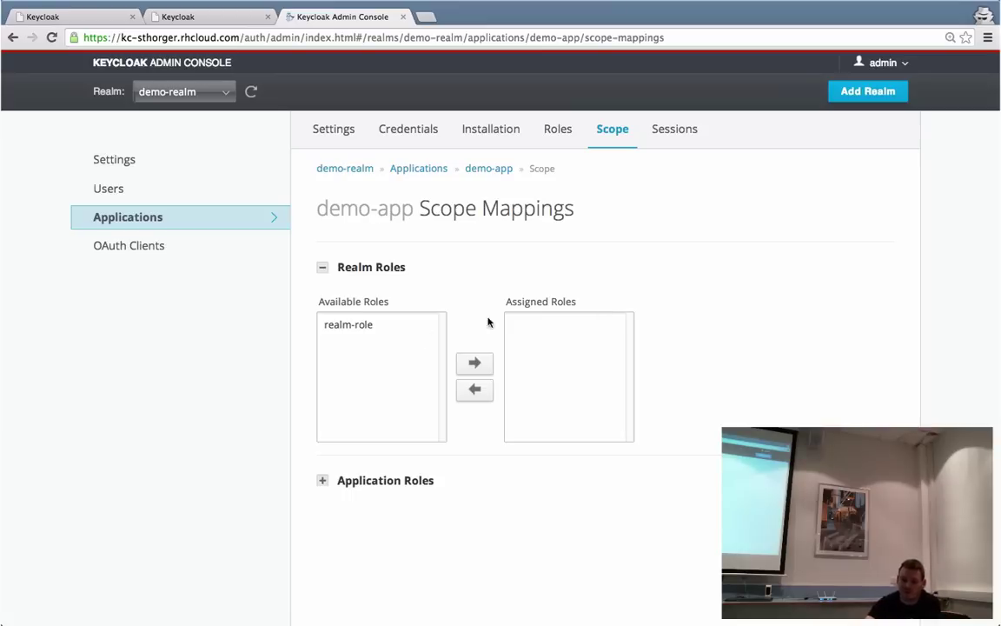
Step: Add realm-role to demo-app's scope and bring up the account application's roles
{"action": "left_click", "coordinate": [361, 326]}
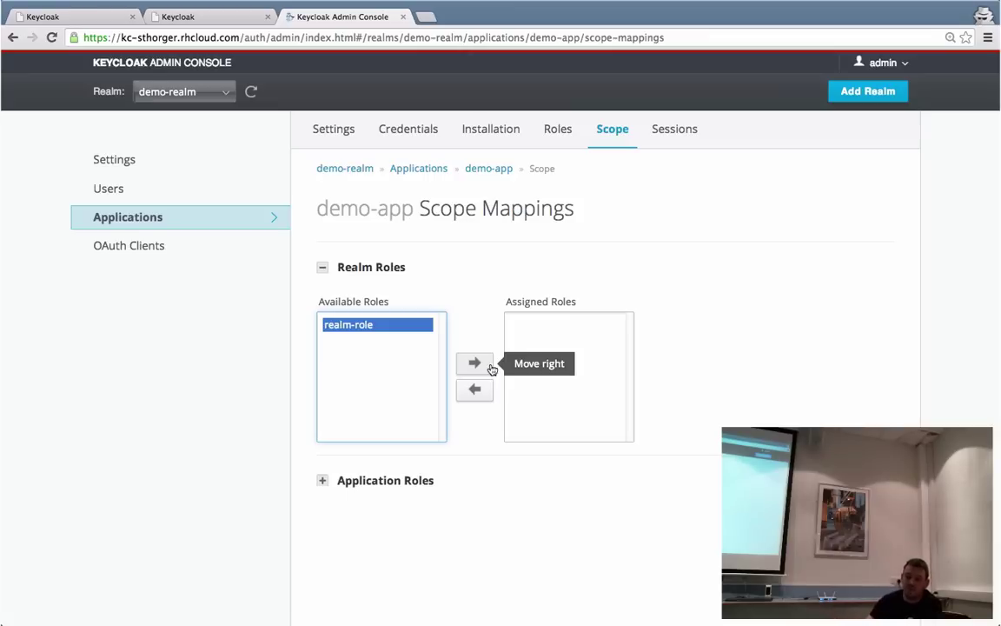
{"action": "left_click", "coordinate": [487, 369]}
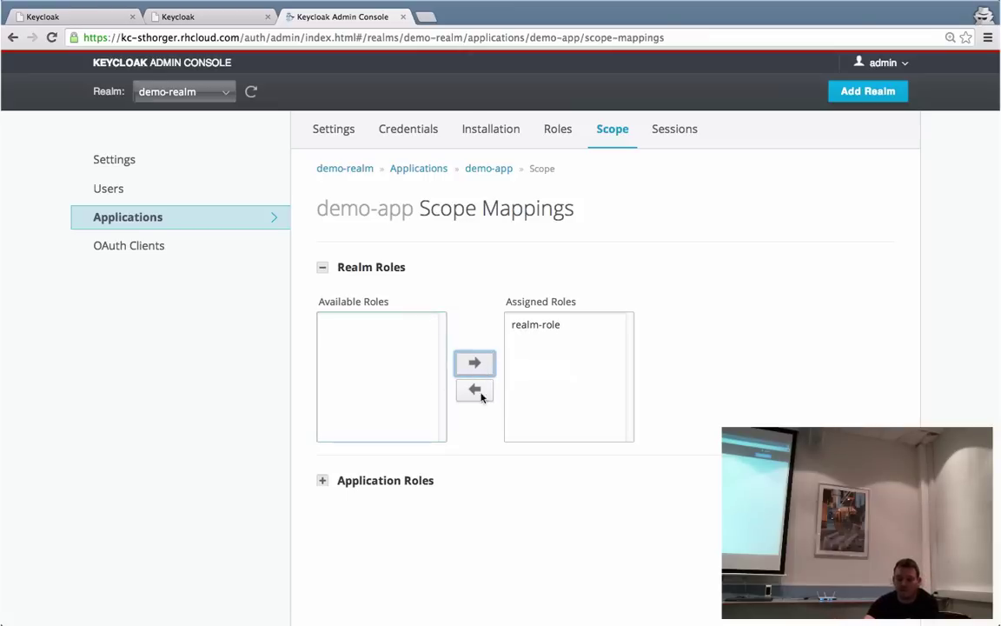
{"action": "left_click", "coordinate": [377, 483]}
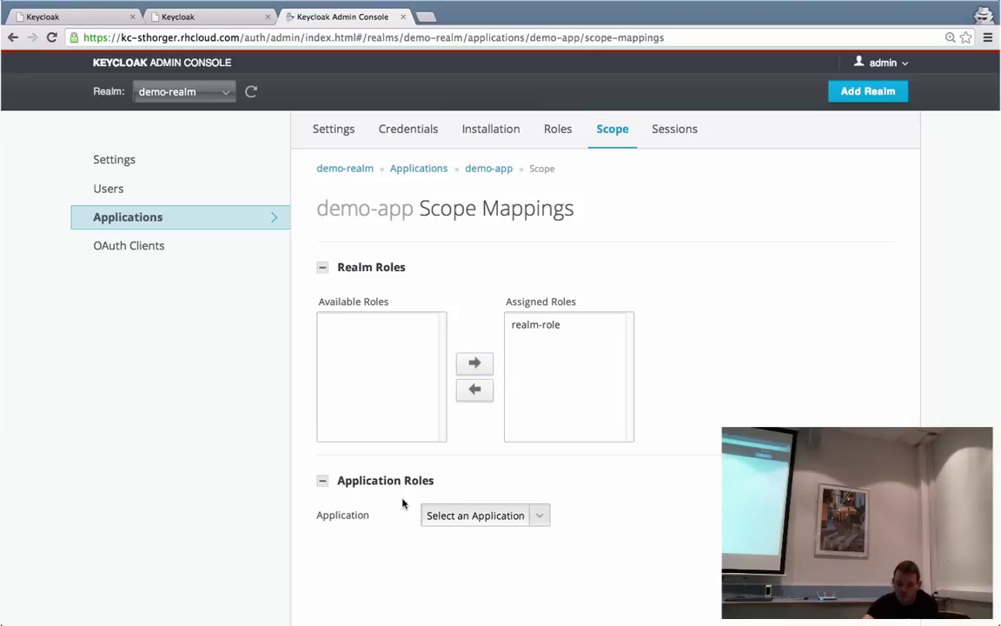
{"action": "left_click", "coordinate": [450, 515]}
{"action": "left_click", "coordinate": [445, 528]}
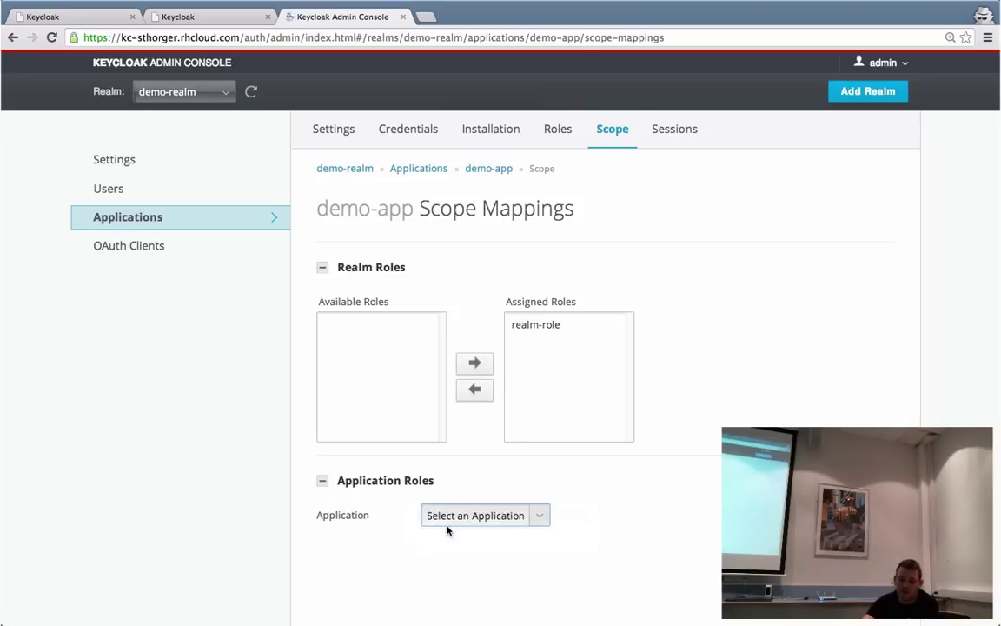
Step: Add account's view-profile role to demo-app's scope, then go to demo-realm's Users page
{"action": "left_click", "coordinate": [459, 585]}
{"action": "scroll", "coordinate": [459, 586], "scroll_direction": "down", "scroll_amount": 2}
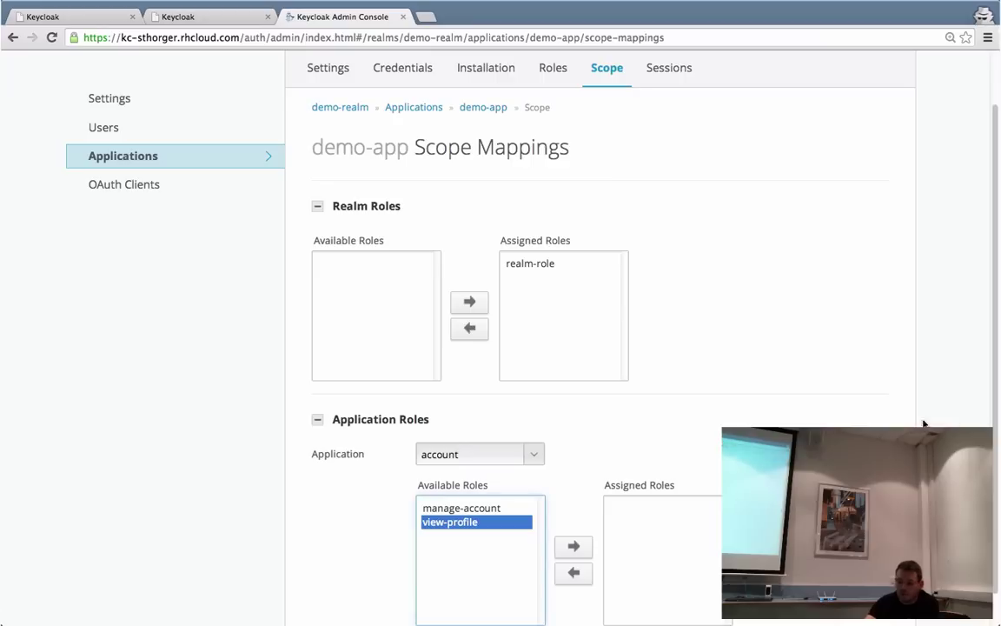
{"action": "left_click", "coordinate": [574, 545]}
{"action": "scroll", "coordinate": [671, 370], "scroll_direction": "down", "scroll_amount": 1}
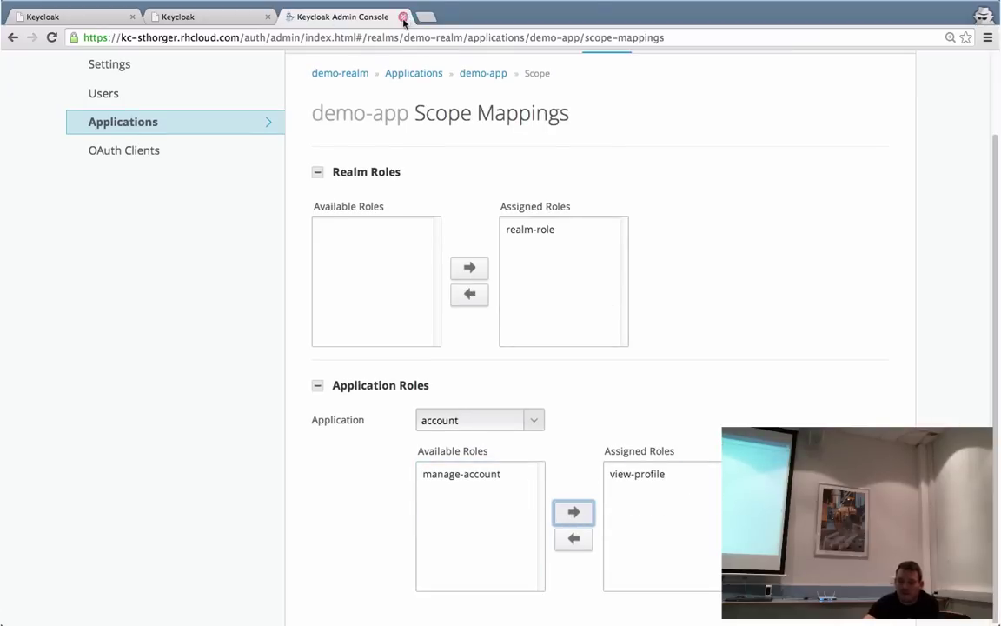
{"action": "left_click", "coordinate": [107, 98]}
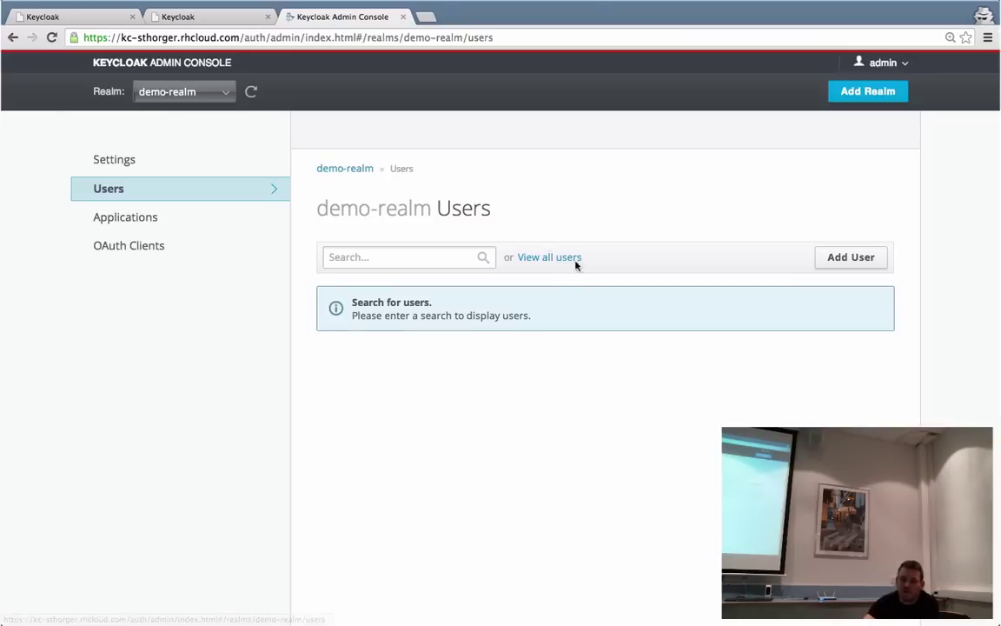
Step: Open the demo user's role mappings and assign realm-role
{"action": "left_click", "coordinate": [557, 259]}
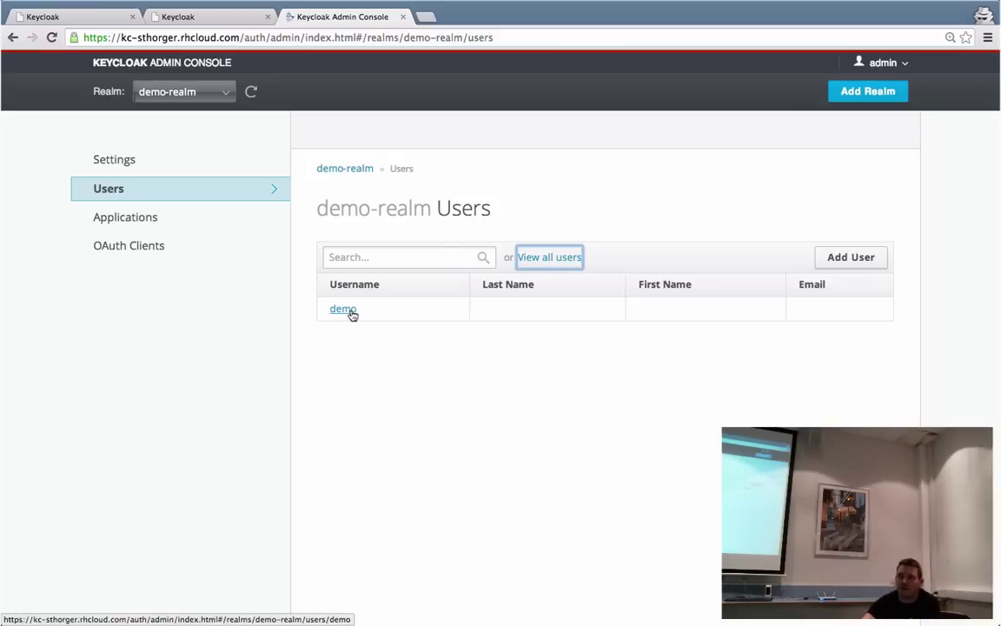
{"action": "left_click", "coordinate": [343, 310]}
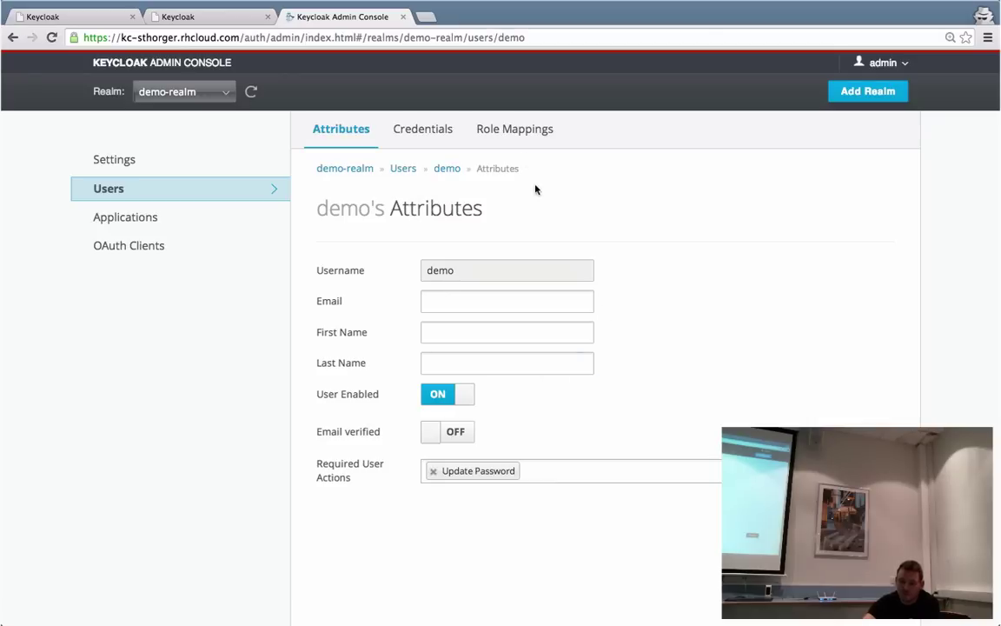
{"action": "left_click", "coordinate": [514, 131]}
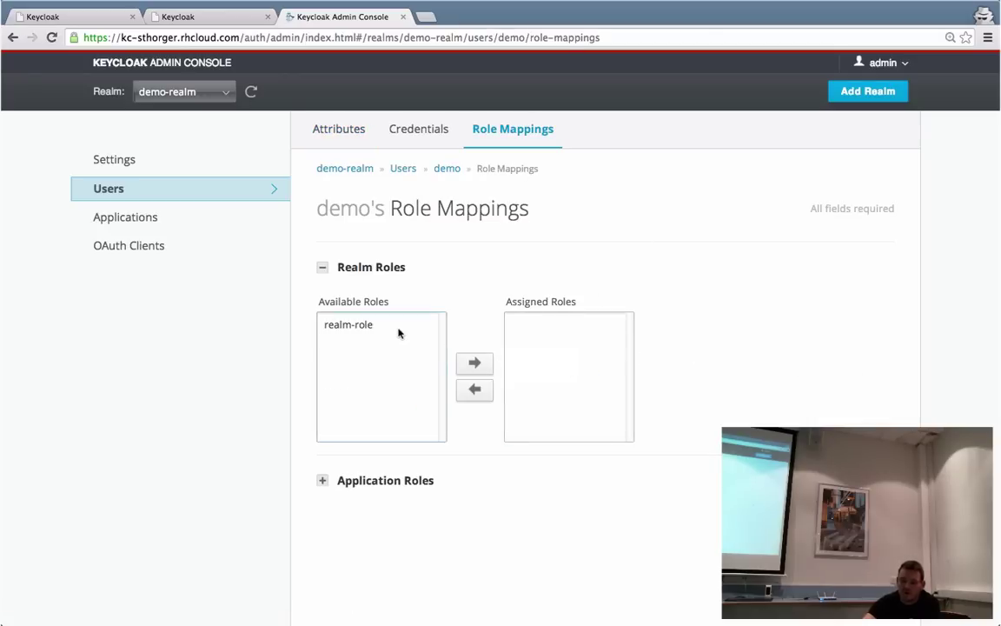
{"action": "left_click", "coordinate": [396, 325]}
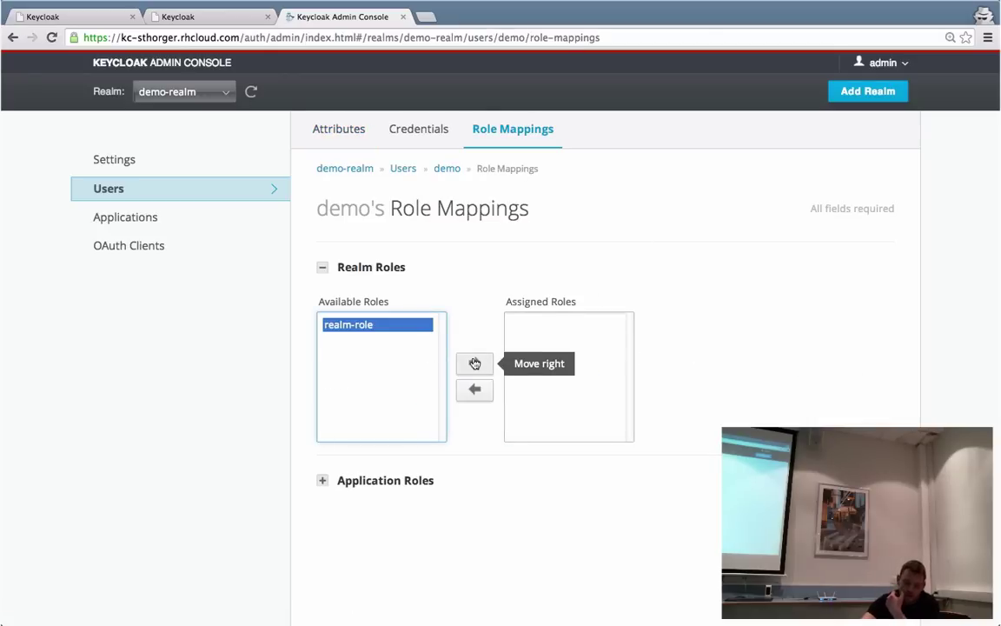
{"action": "left_click", "coordinate": [475, 363]}
Step: Assign demo-app's app-role to the demo user
{"action": "left_click", "coordinate": [418, 480]}
{"action": "left_click", "coordinate": [483, 516]}
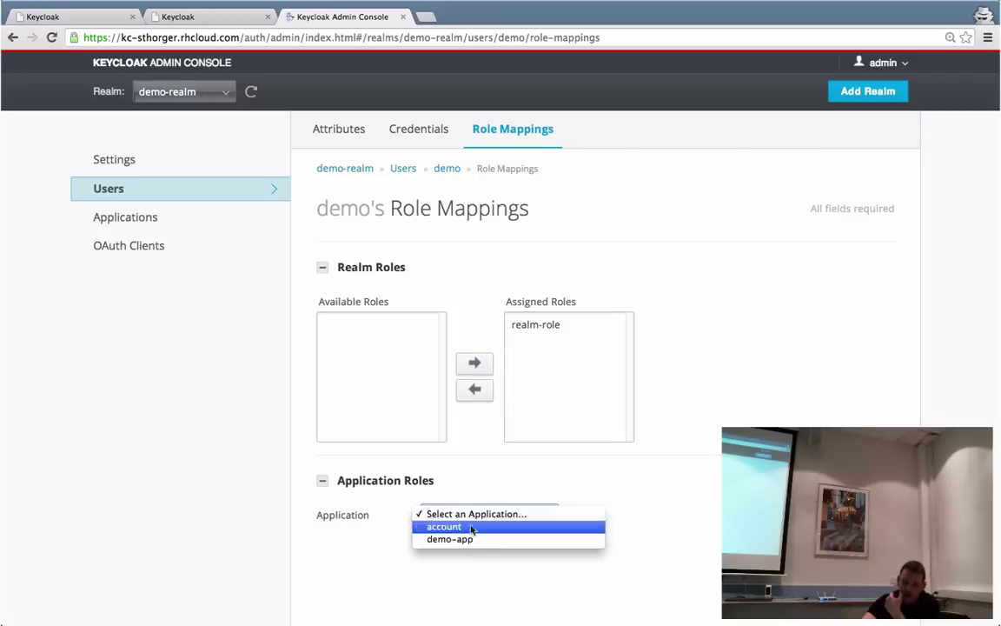
{"action": "left_click", "coordinate": [536, 530]}
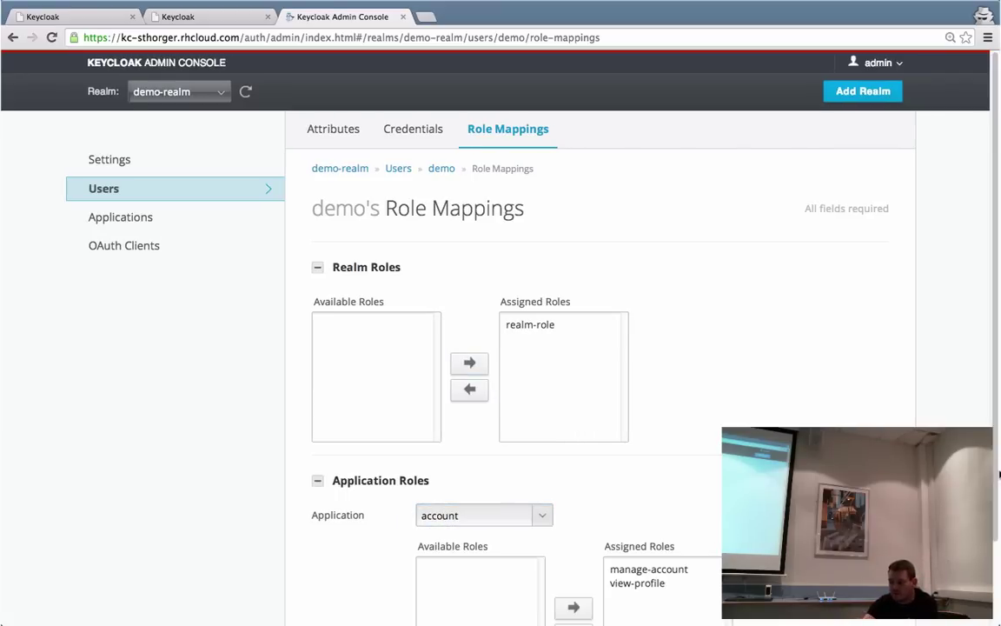
{"action": "scroll", "coordinate": [998, 473], "scroll_direction": "down", "scroll_amount": 2}
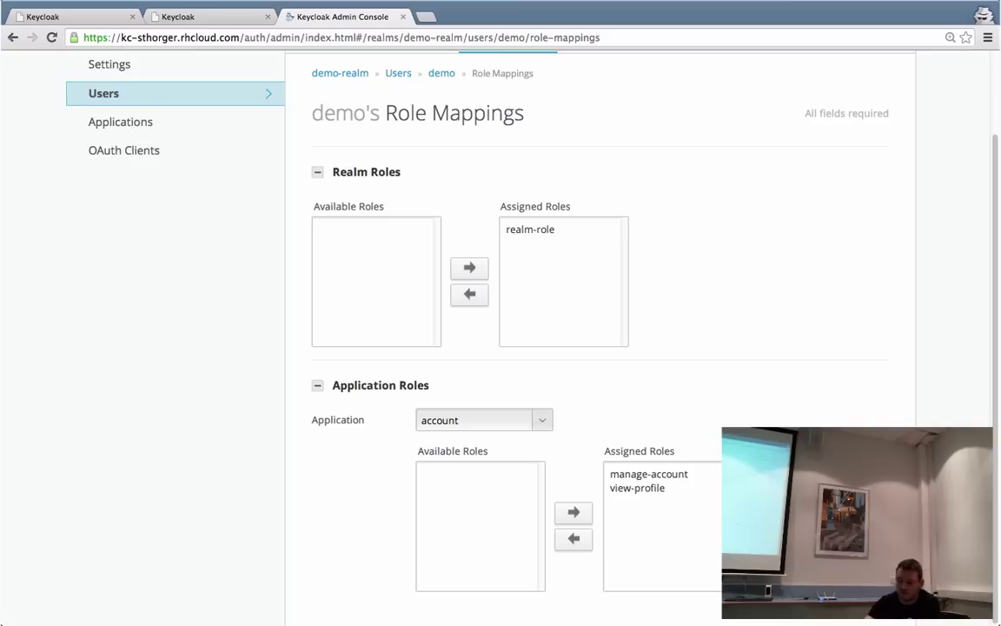
{"action": "left_click", "coordinate": [494, 419]}
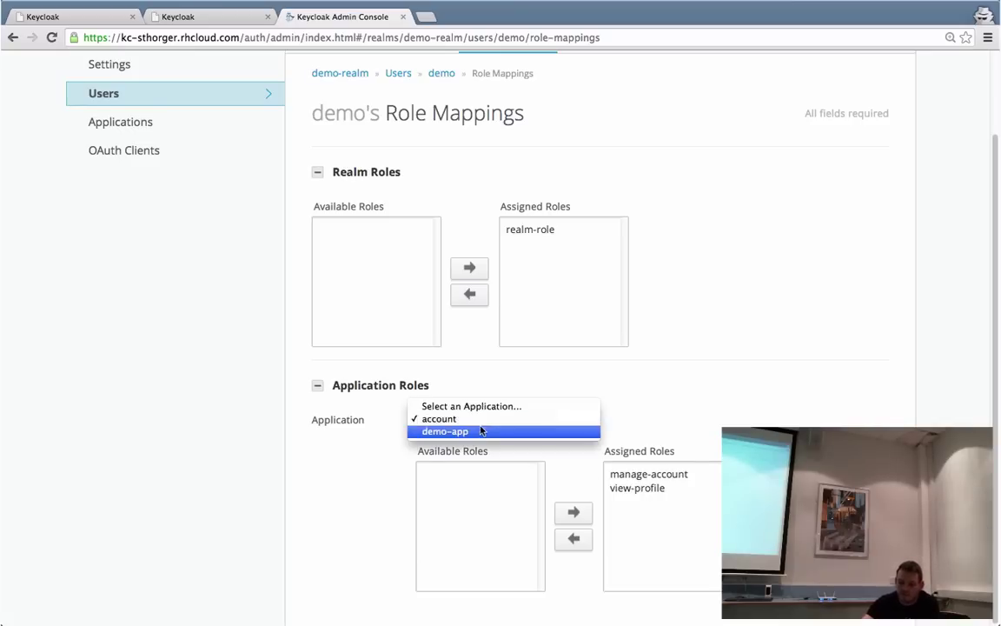
{"action": "key", "text": "Return"}
{"action": "left_click", "coordinate": [454, 473]}
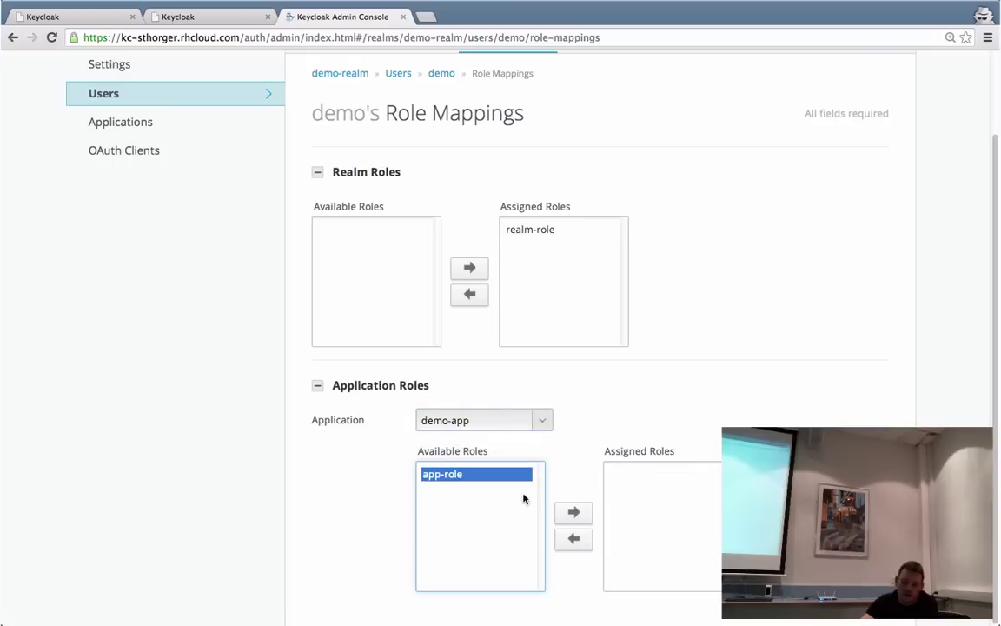
{"action": "left_click", "coordinate": [575, 512]}
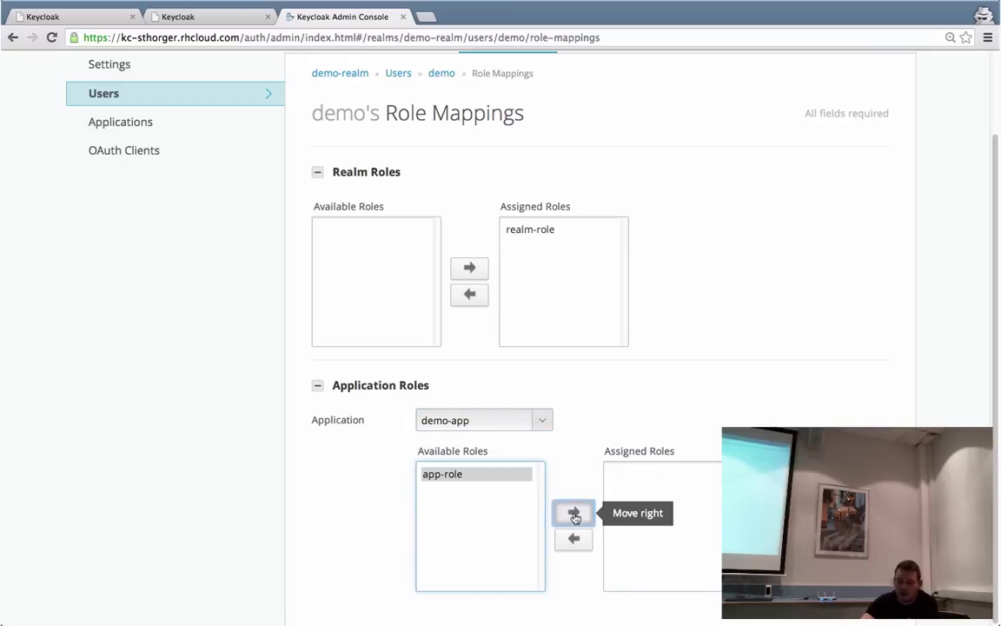
{"action": "left_click", "coordinate": [661, 320]}
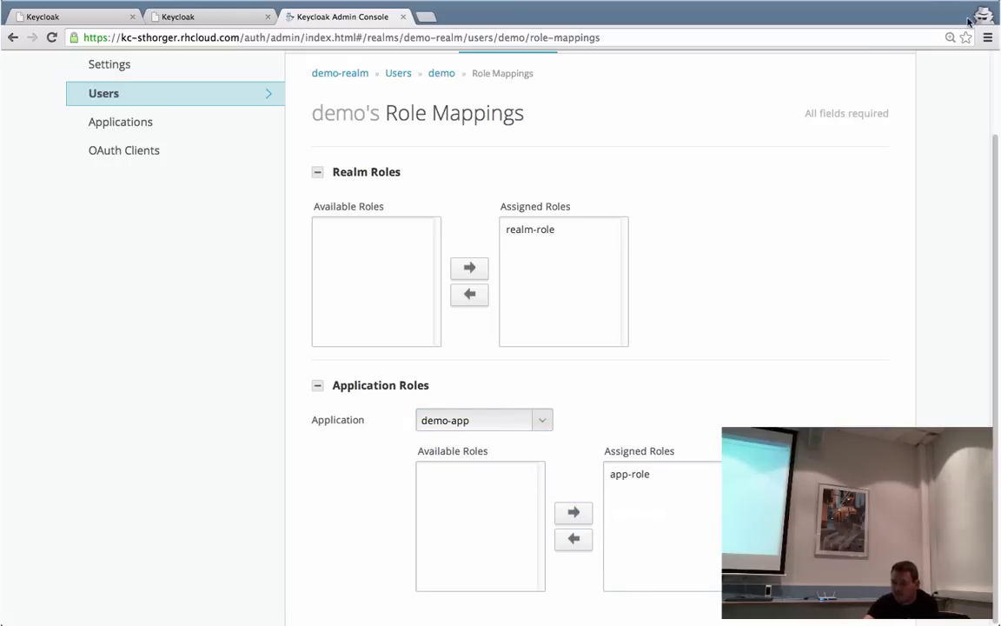
{"action": "scroll", "coordinate": [696, 87], "scroll_direction": "up", "scroll_amount": 2}
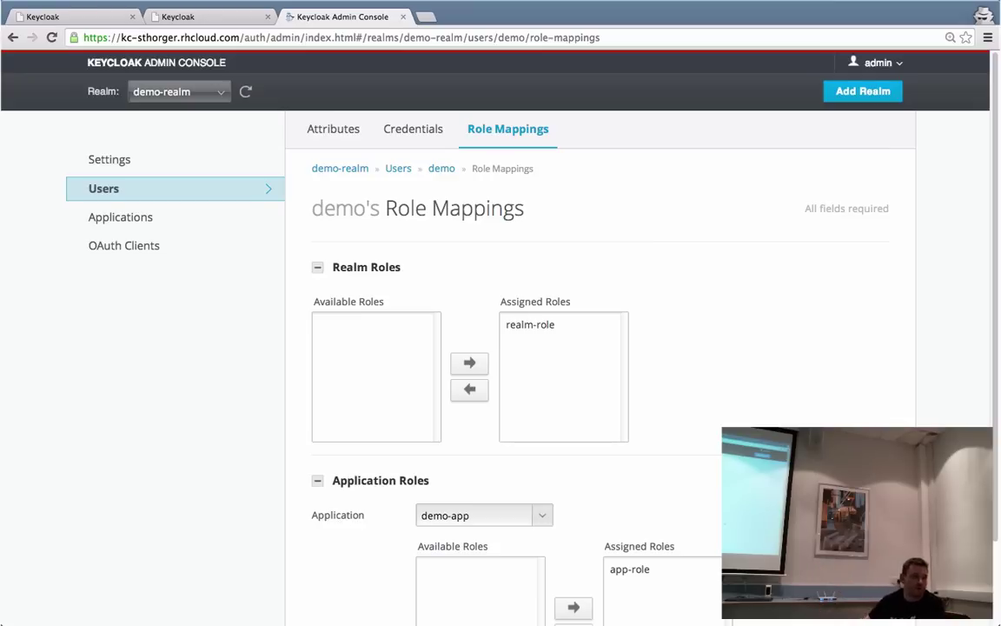
Step: Close the admin console and show the Configure Keycloak slide's config panel with realm demo-realm
{"action": "left_click", "coordinate": [403, 16]}
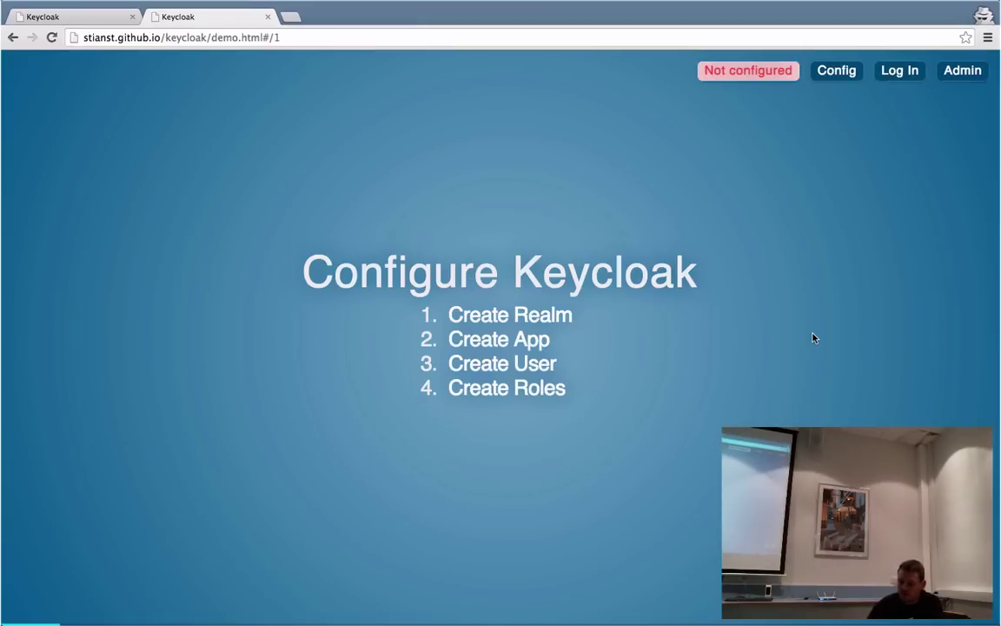
{"action": "key", "text": "Right"}
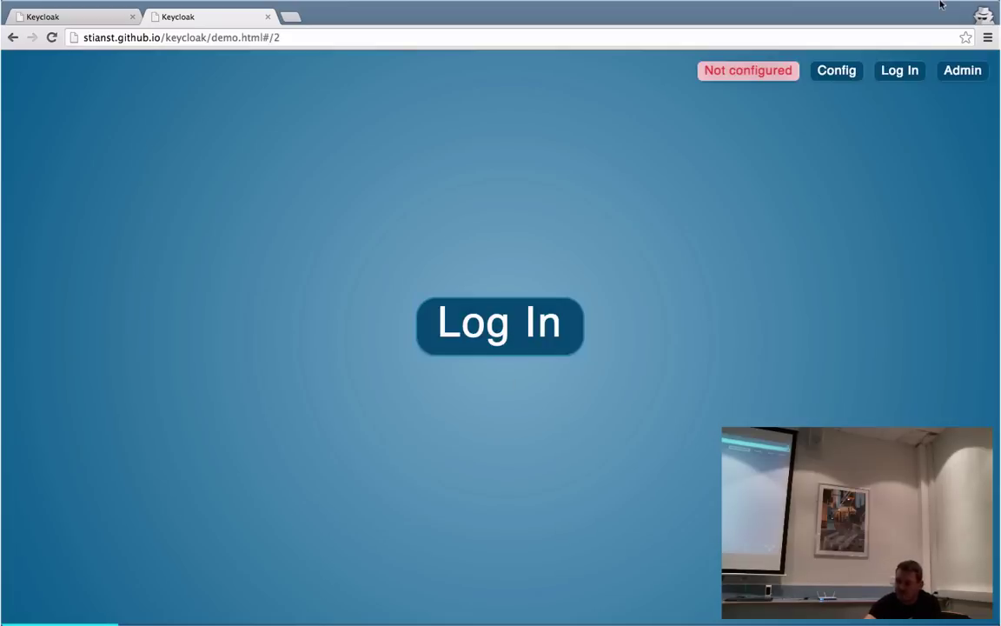
{"action": "left_click", "coordinate": [908, 71]}
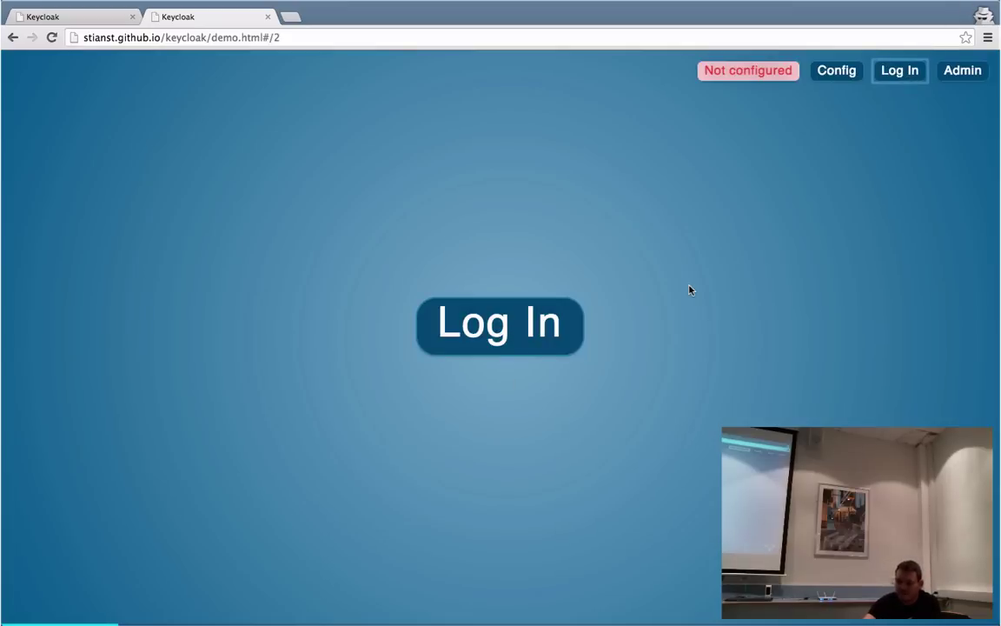
{"action": "key", "text": "Left"}
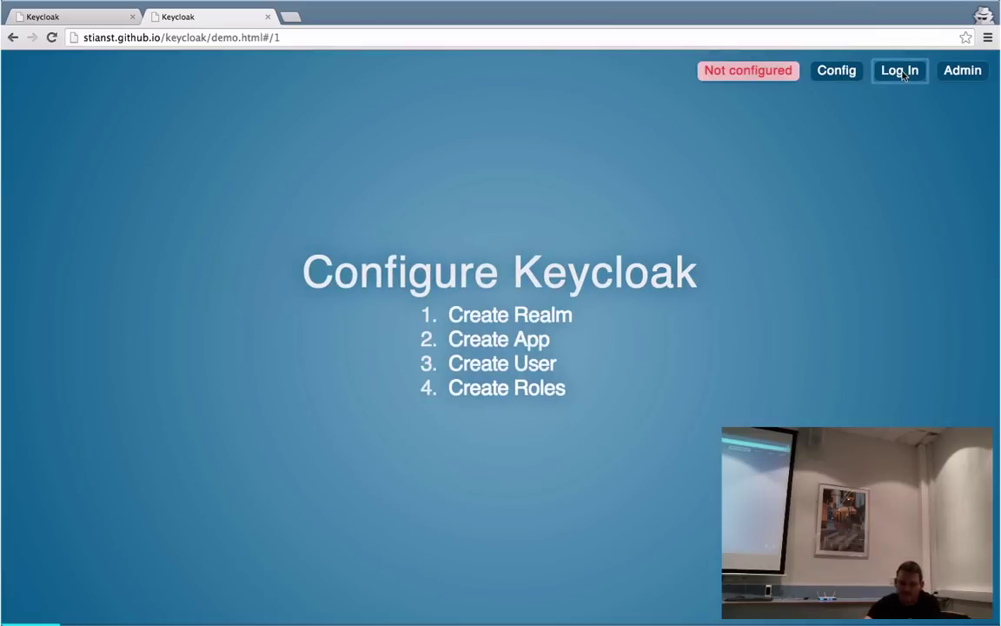
{"action": "left_click", "coordinate": [832, 71]}
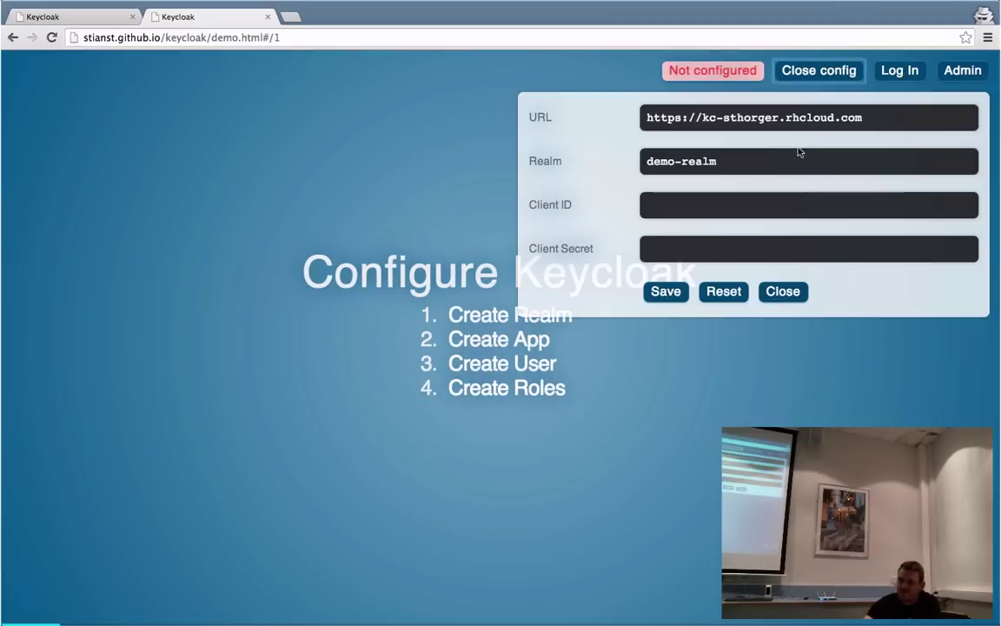
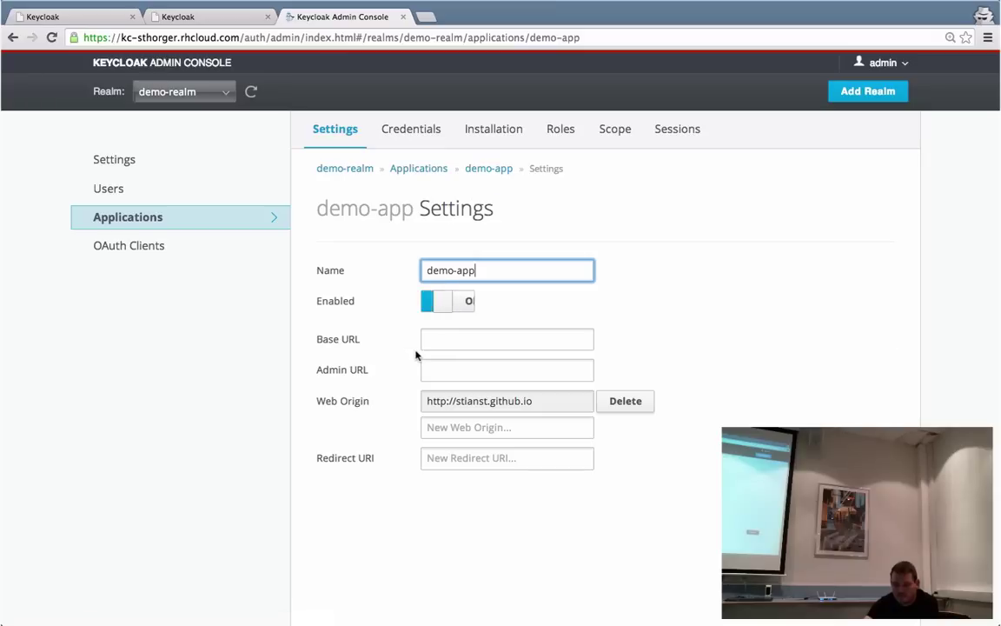
Step: Enter a new credential password for demo-app in both fields and save it
{"action": "left_click", "coordinate": [402, 131]}
{"action": "left_click", "coordinate": [470, 297]}
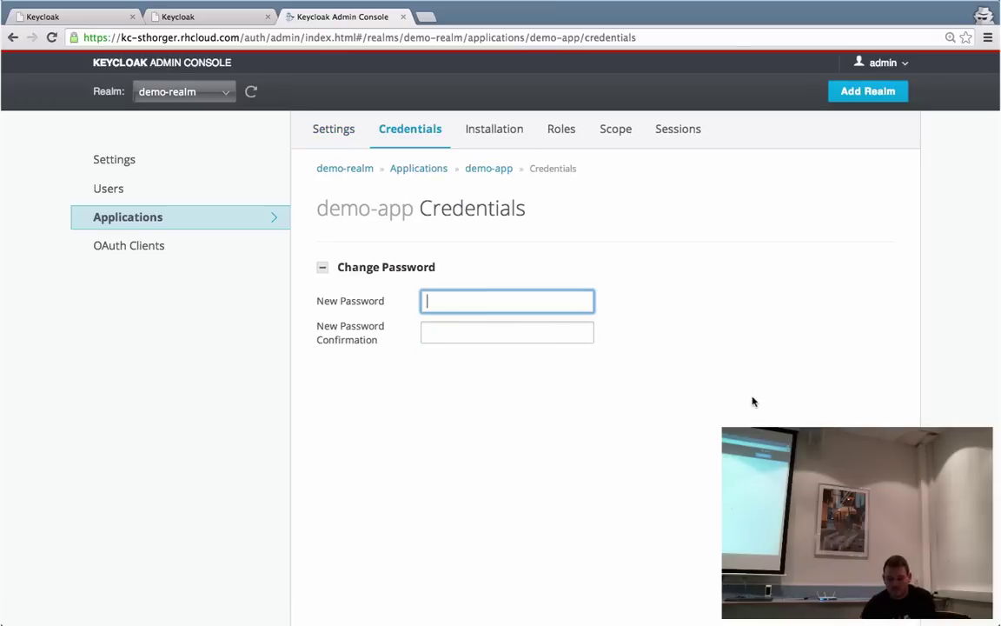
{"action": "key", "text": "Tab"}
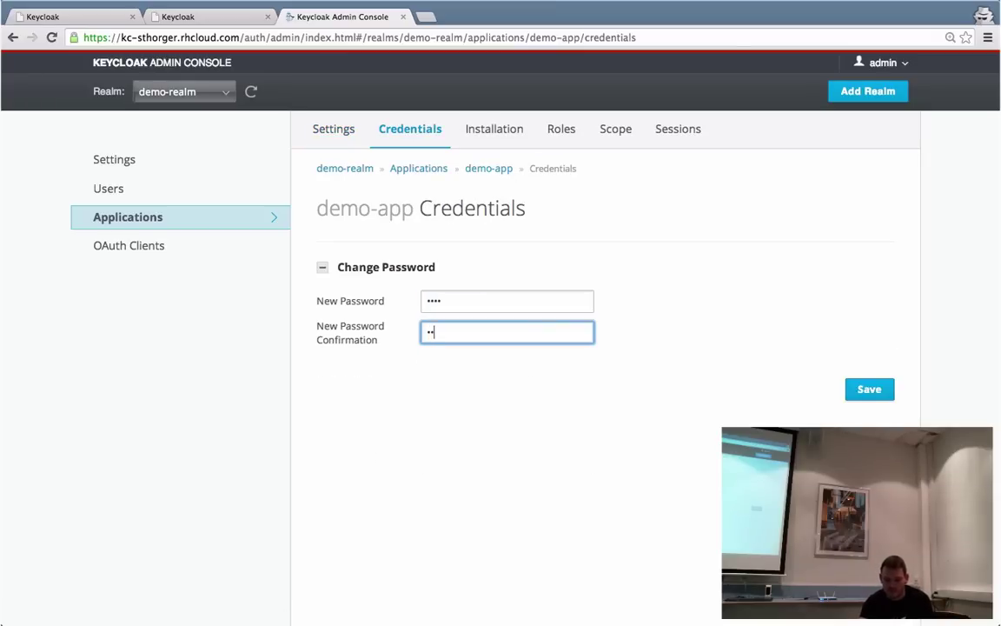
{"action": "left_click", "coordinate": [863, 392]}
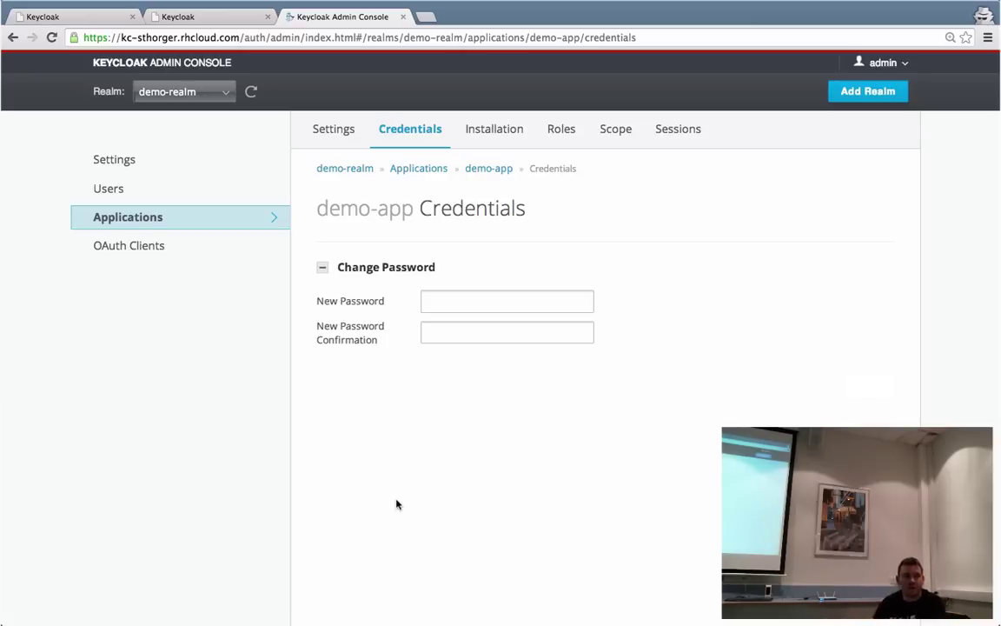
Step: Return to the demo app and sign in to demo-realm as the demo user
{"action": "left_click", "coordinate": [403, 16]}
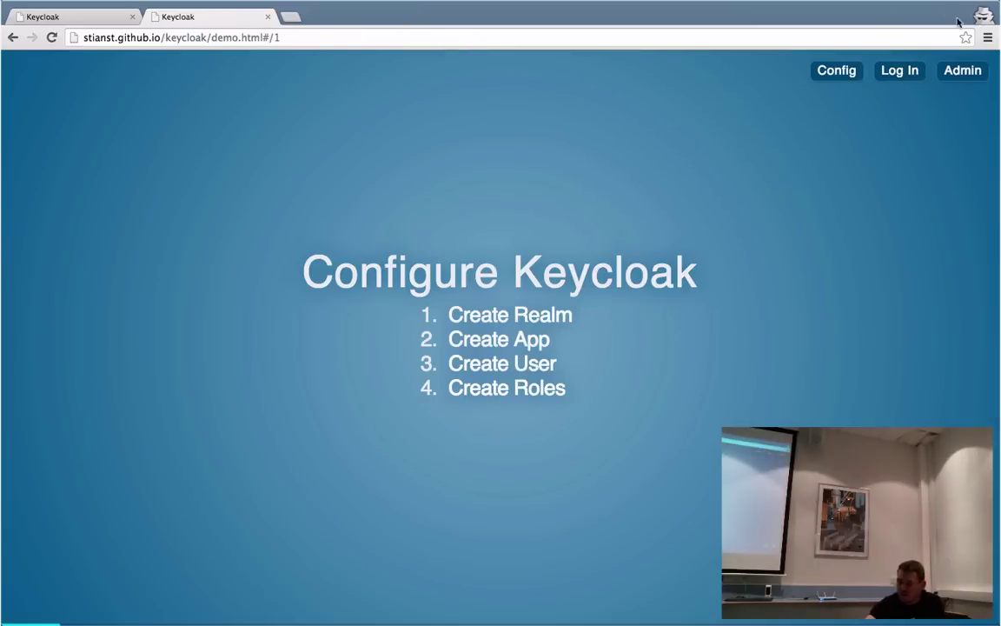
{"action": "left_click", "coordinate": [902, 73]}
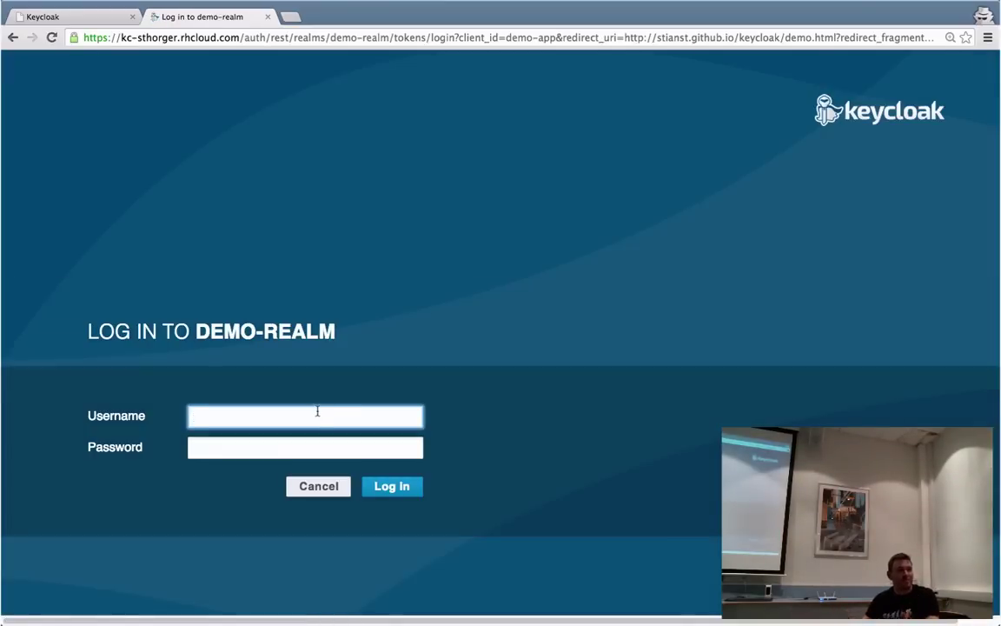
{"action": "type", "text": "demo"}
{"action": "key", "text": "Tab"}
{"action": "type", "text": "pass"}
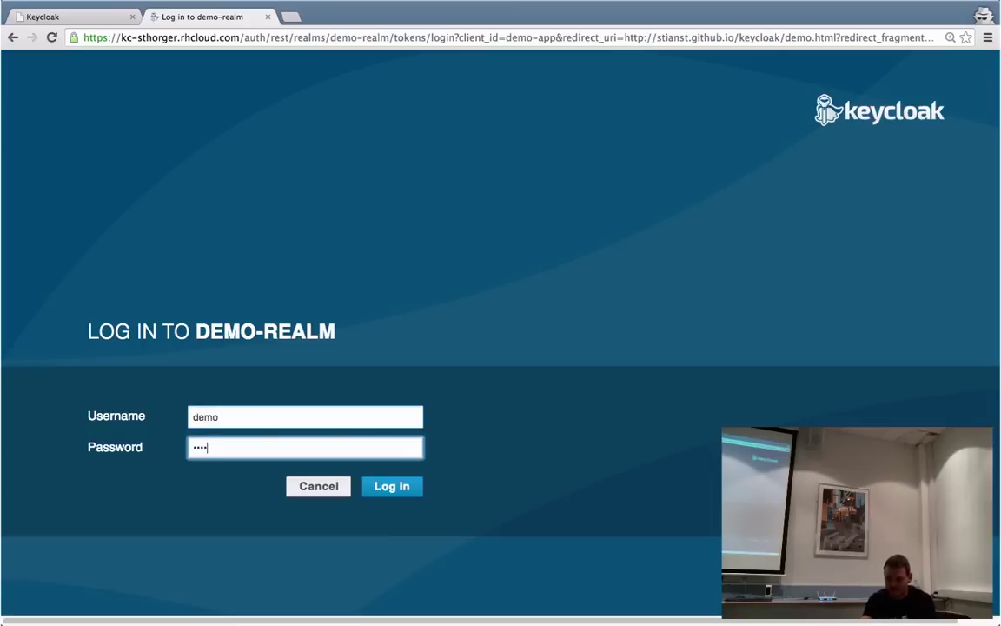
{"action": "key", "text": "Return"}
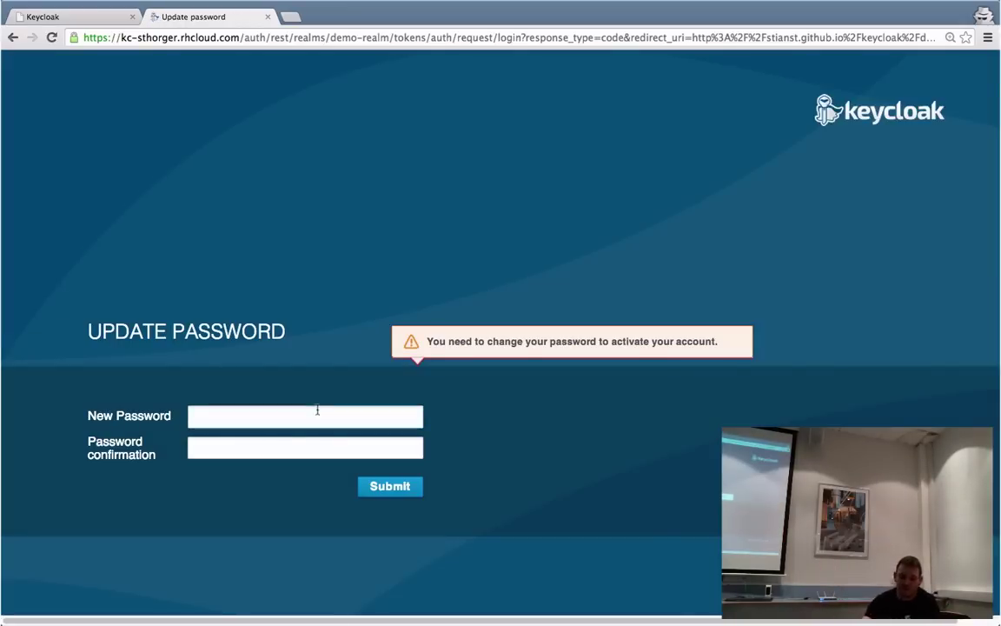
Step: Set and confirm a new account password on the Update Password form to activate it
{"action": "left_click", "coordinate": [270, 420]}
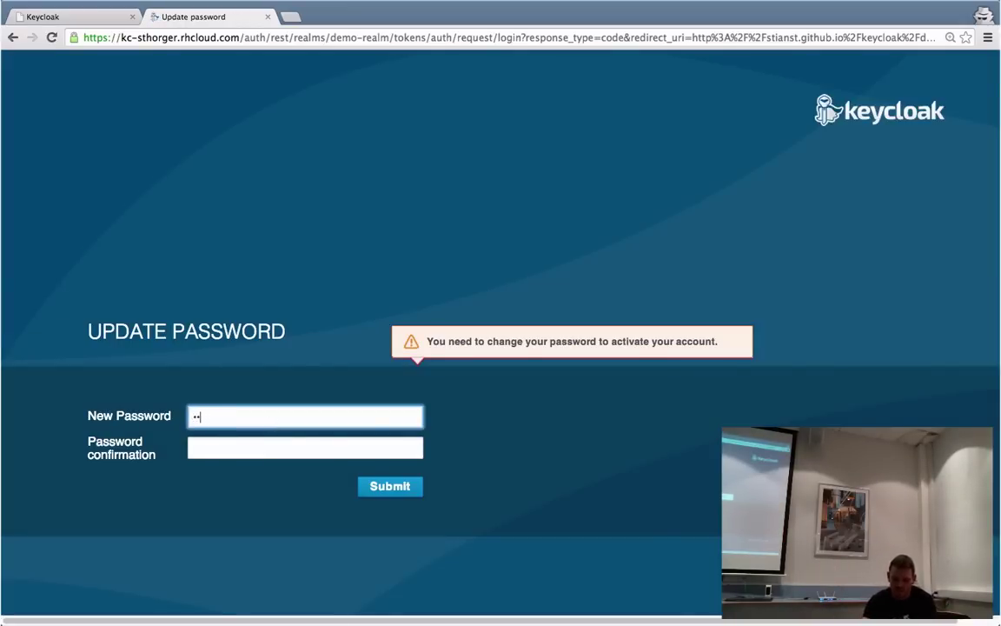
{"action": "key", "text": "Tab"}
{"action": "left_click", "coordinate": [373, 489]}
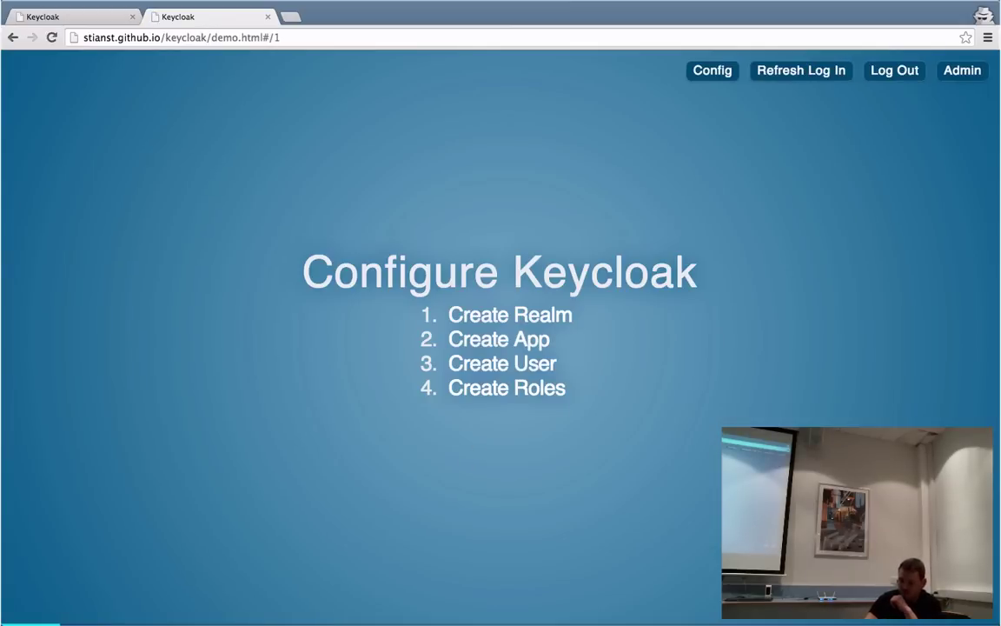
Step: Step through the token's issuedFor, exp, sub and realm_access entries on the Token/Profile slide
{"action": "key", "text": "space"}
{"action": "key", "text": "space"}
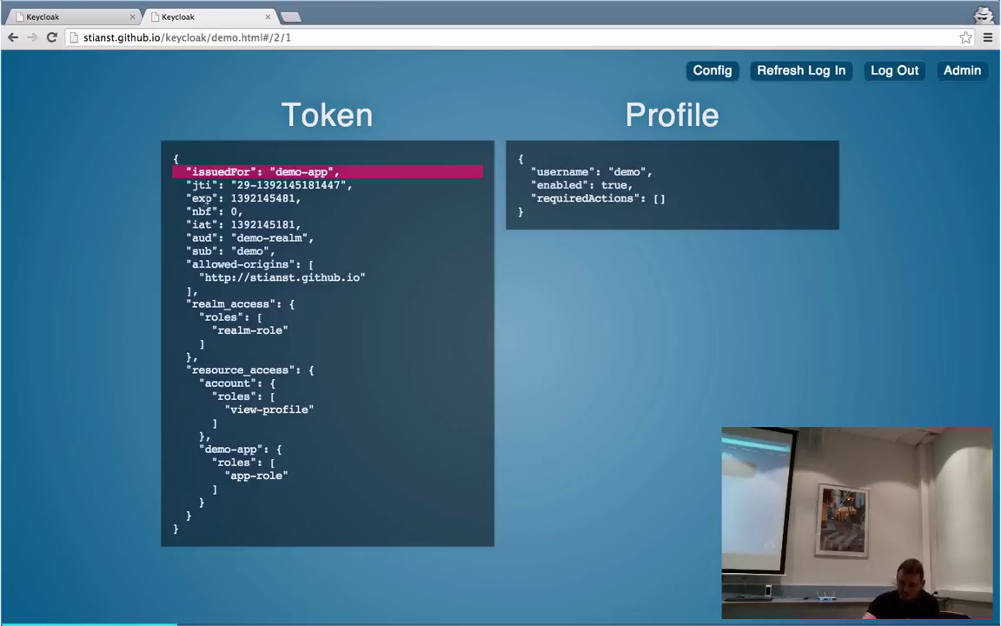
{"action": "key", "text": "Right"}
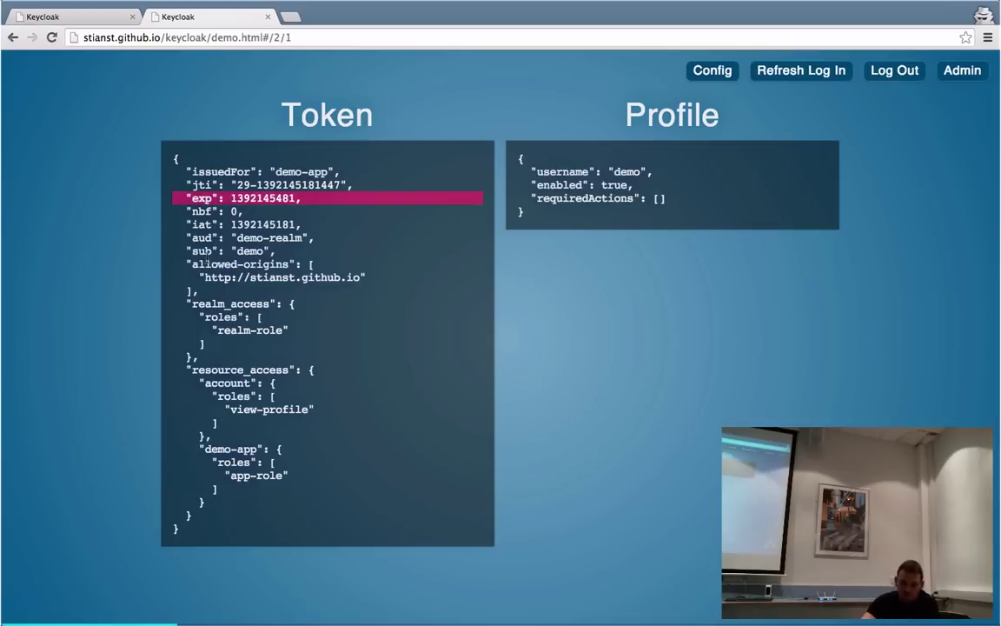
{"action": "key", "text": "Right"}
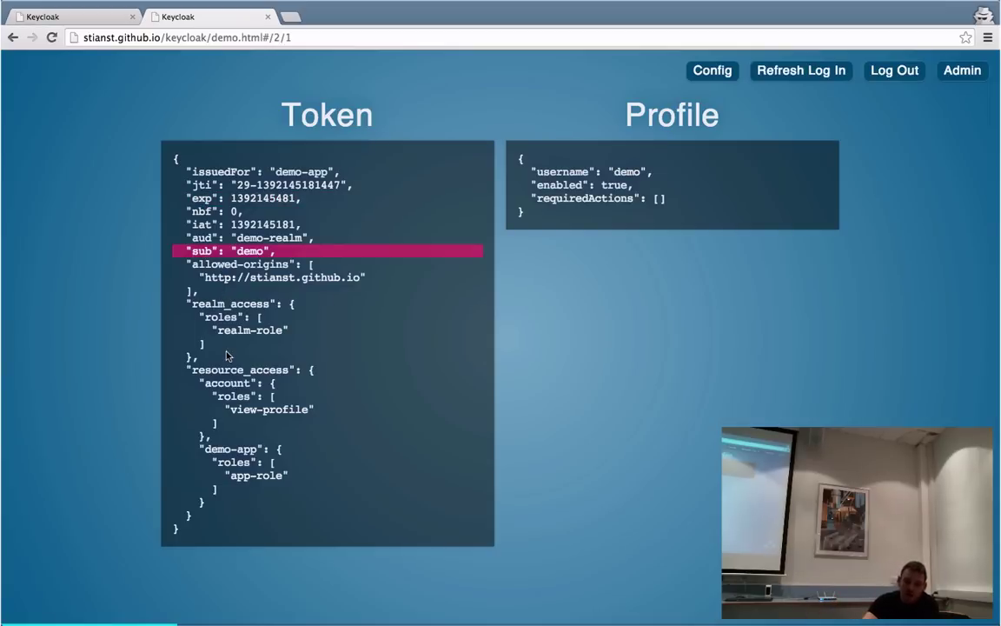
{"action": "key", "text": "Right"}
{"action": "key", "text": "Right"}
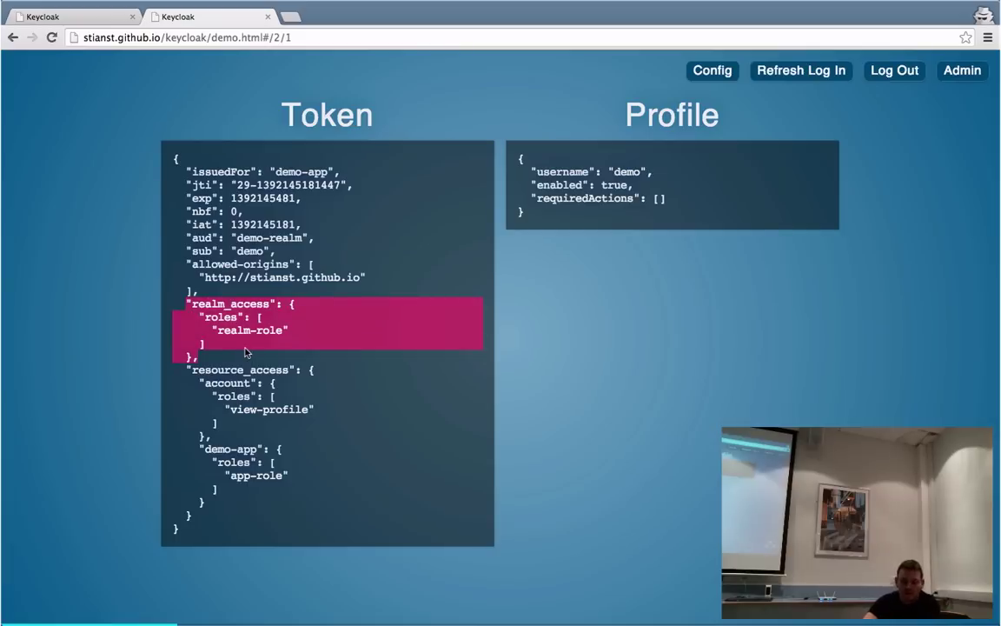
{"action": "key", "text": "Right"}
{"action": "key", "text": "Right"}
{"action": "key", "text": "Right"}
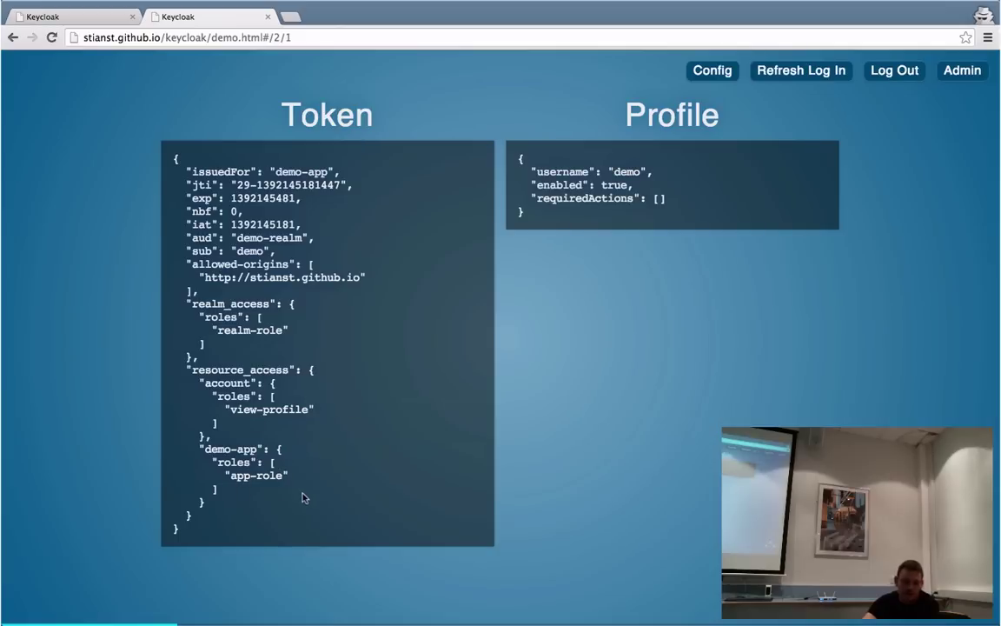
Step: Remove realm-role from demo-app's assigned scope roles in the admin console
{"action": "mouse_move", "coordinate": [293, 26]}
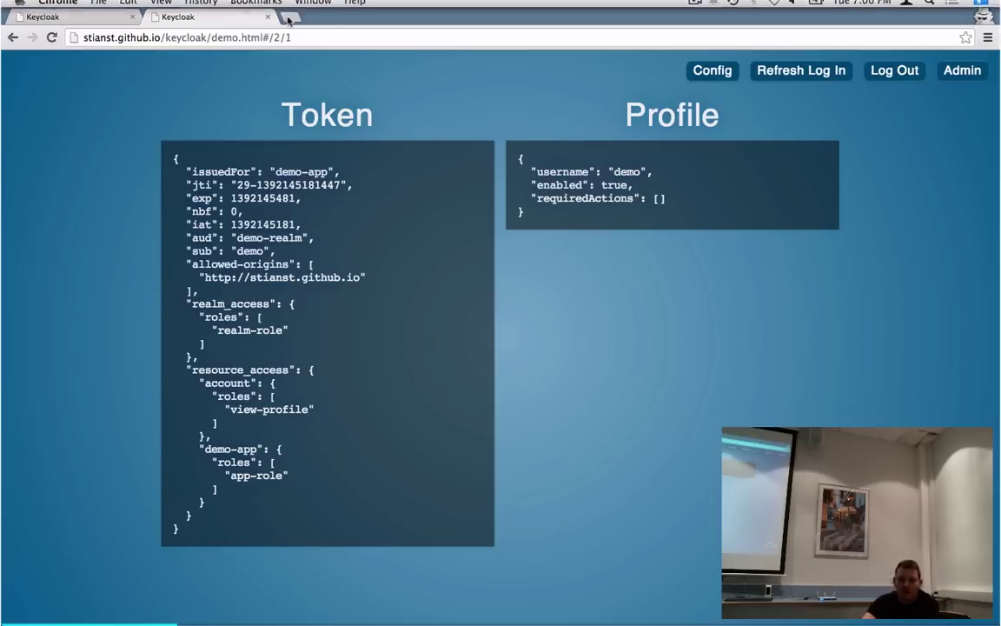
{"action": "left_click", "coordinate": [958, 69]}
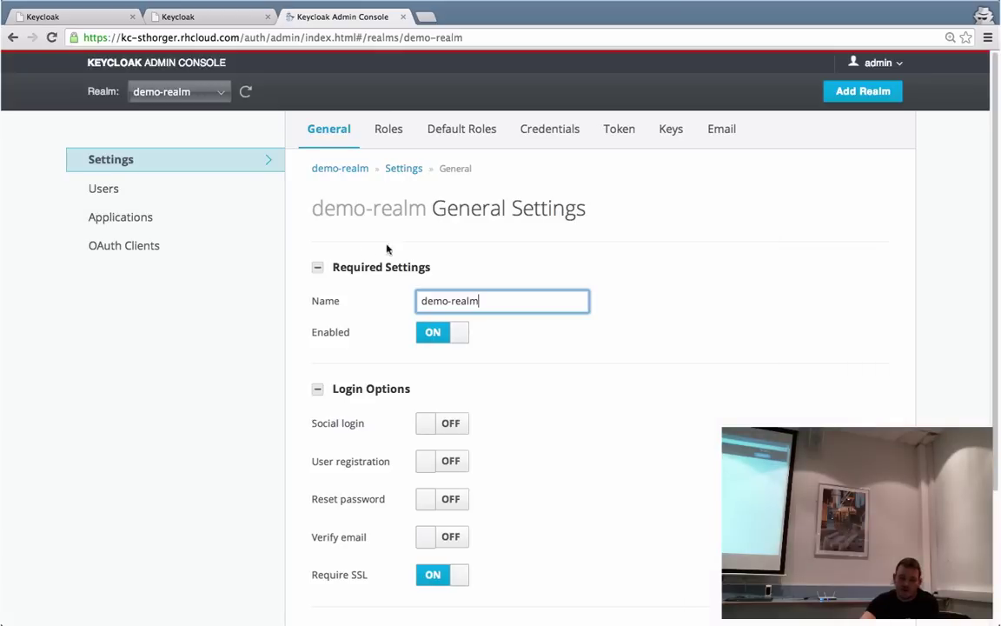
{"action": "left_click", "coordinate": [179, 224]}
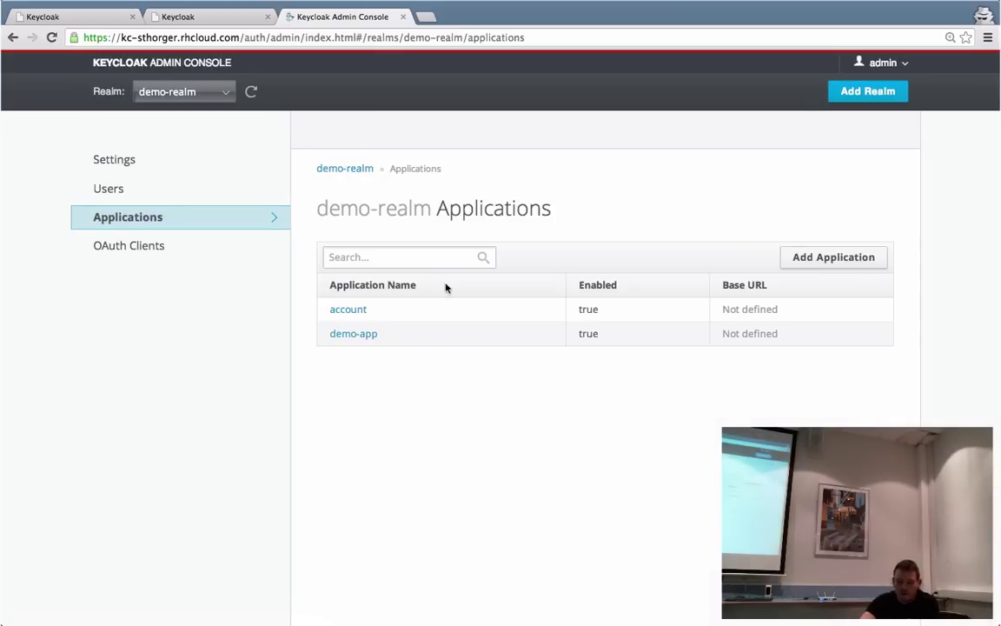
{"action": "left_click", "coordinate": [347, 311]}
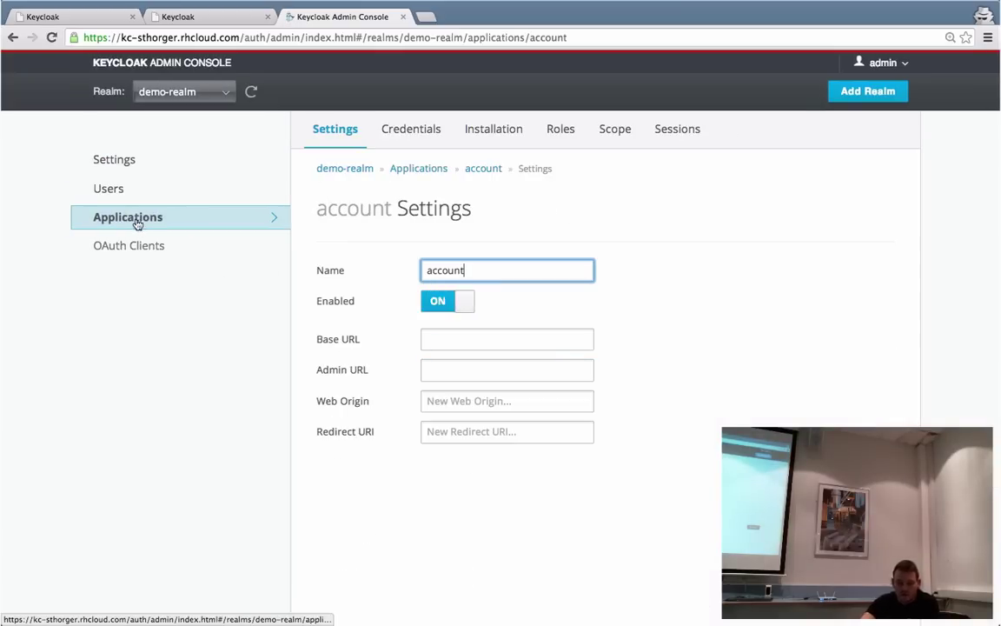
{"action": "left_click", "coordinate": [374, 335]}
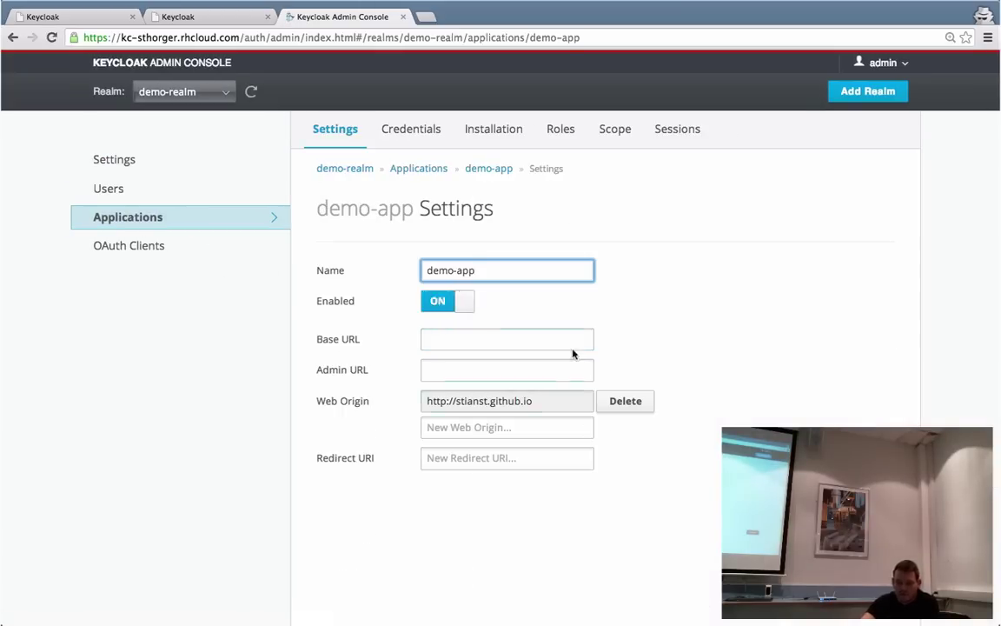
{"action": "left_click", "coordinate": [606, 132]}
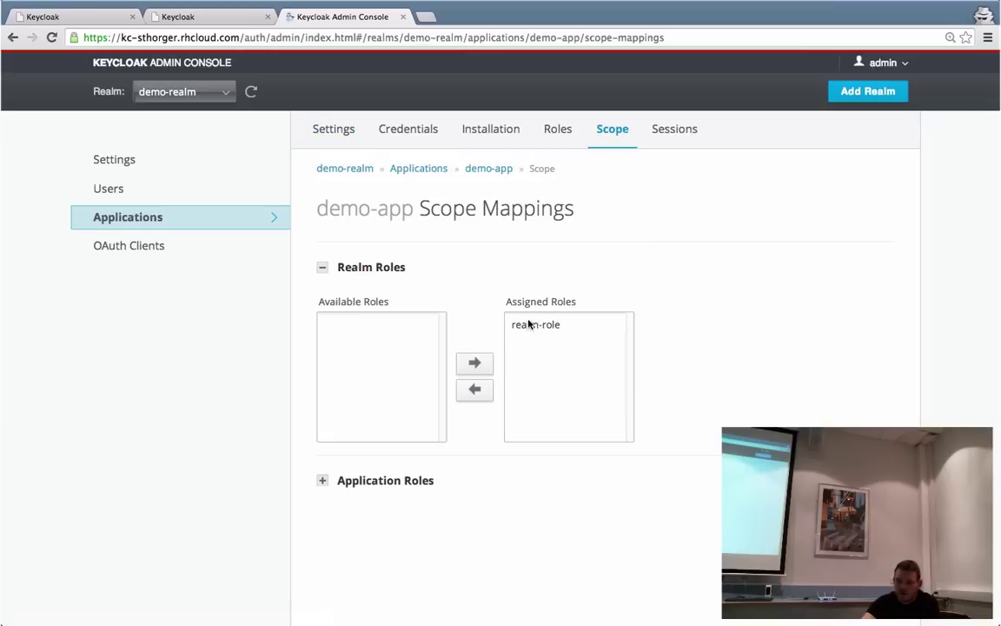
{"action": "left_click", "coordinate": [529, 326]}
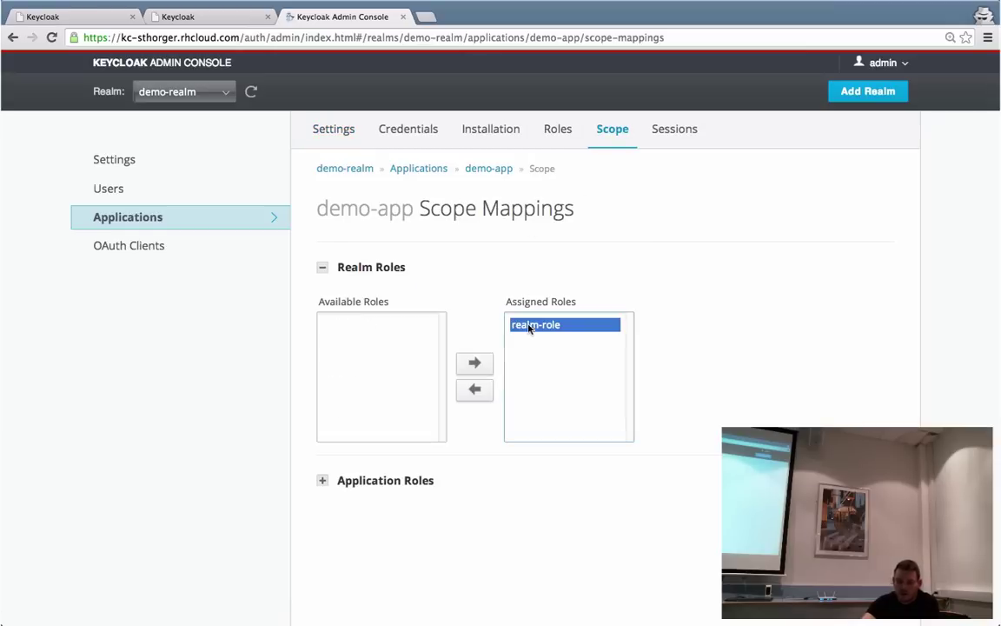
{"action": "left_click", "coordinate": [475, 388]}
Step: Refresh the demo app login and return to the token view, now without realm_access
{"action": "left_click", "coordinate": [178, 16]}
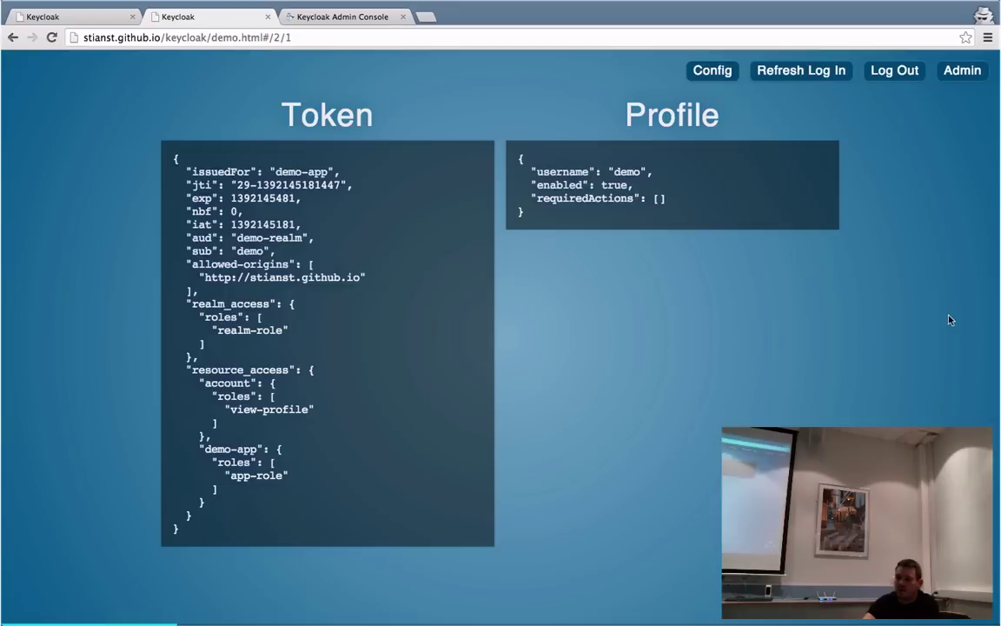
{"action": "left_click", "coordinate": [801, 71]}
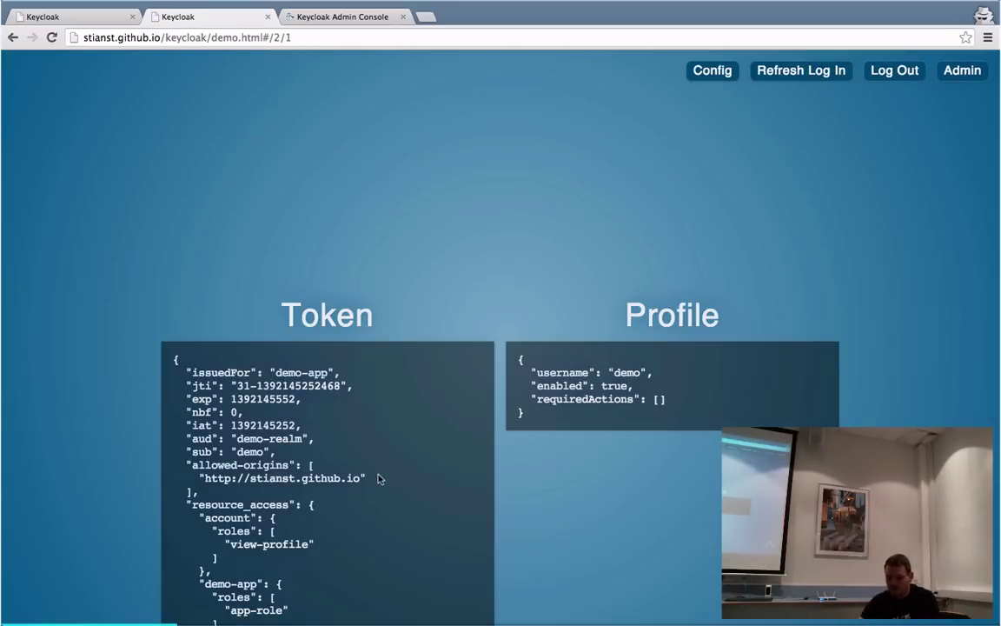
{"action": "key", "text": "Up"}
{"action": "key", "text": "Down"}
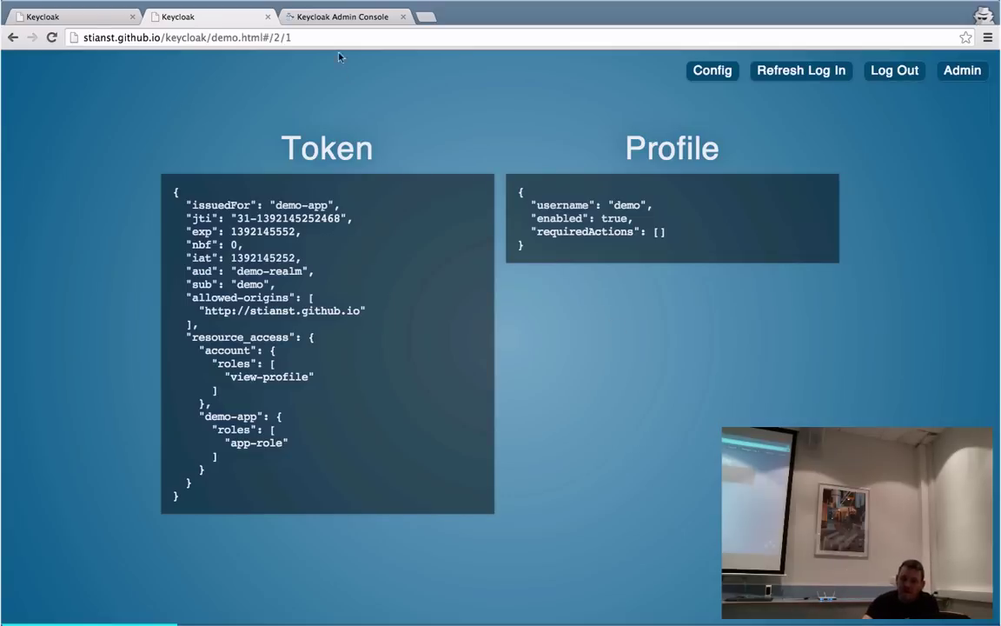
Step: Set the demo-realm user's first name to Demo and last name to User, and save
{"action": "left_click", "coordinate": [335, 16]}
{"action": "left_click", "coordinate": [105, 188]}
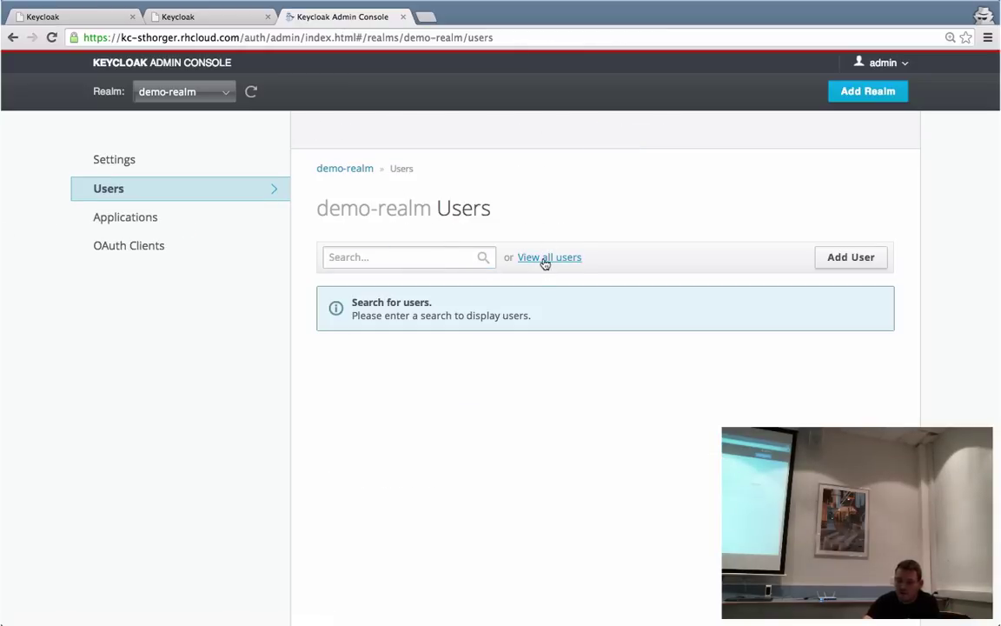
{"action": "left_click", "coordinate": [545, 258]}
{"action": "left_click", "coordinate": [343, 308]}
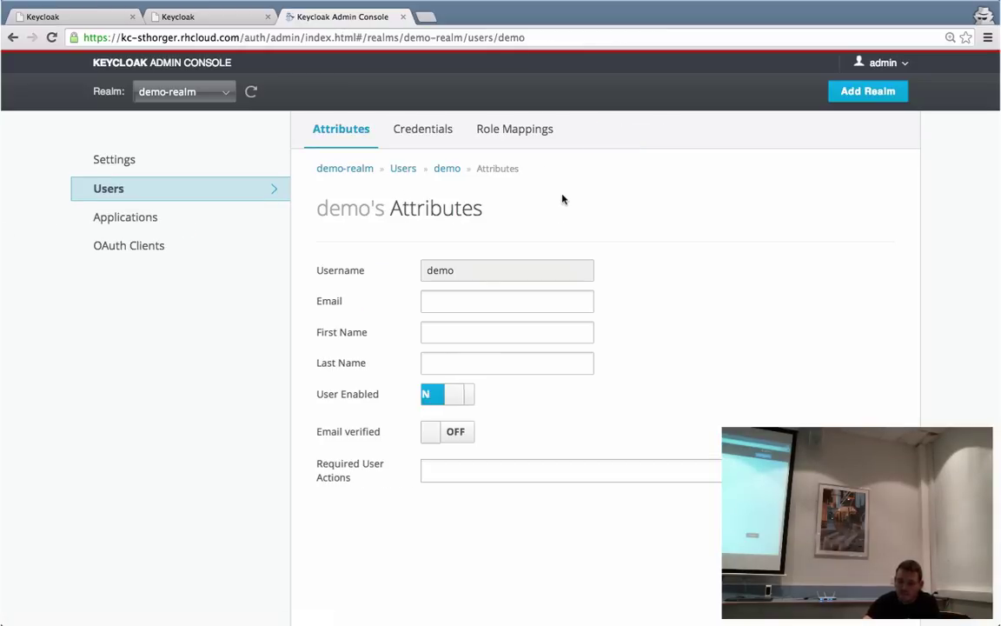
{"action": "left_click", "coordinate": [465, 300]}
{"action": "left_click", "coordinate": [505, 334]}
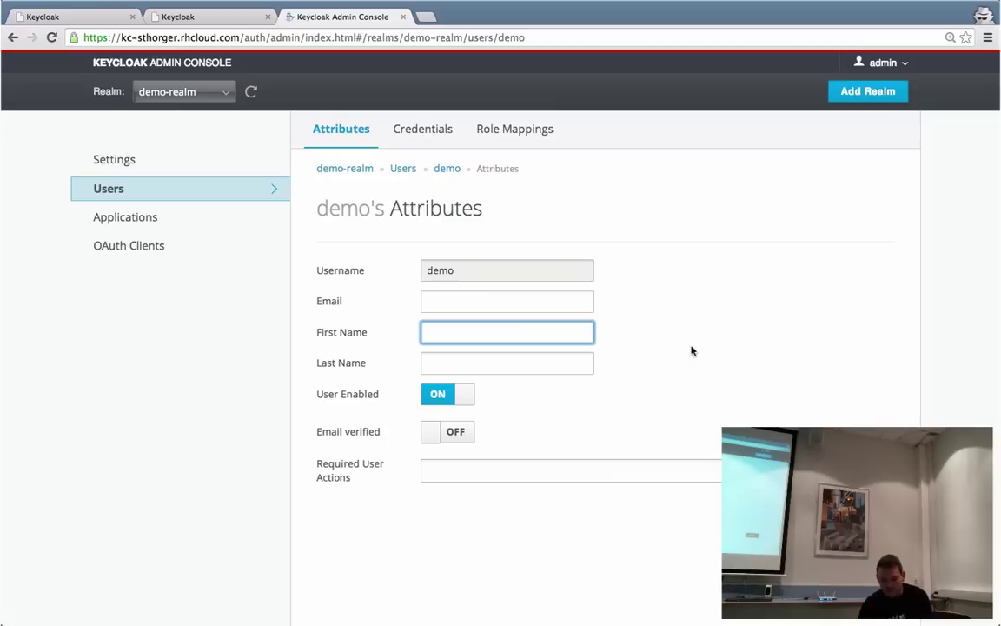
{"action": "type", "text": "Demo"}
{"action": "key", "text": "Tab"}
{"action": "type", "text": "User"}
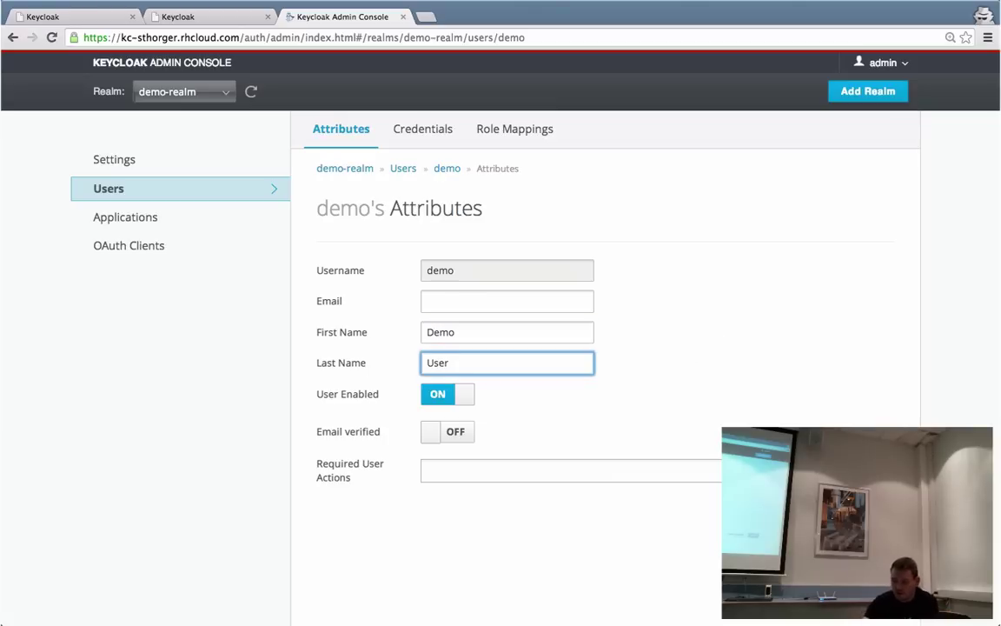
{"action": "key", "text": "Return"}
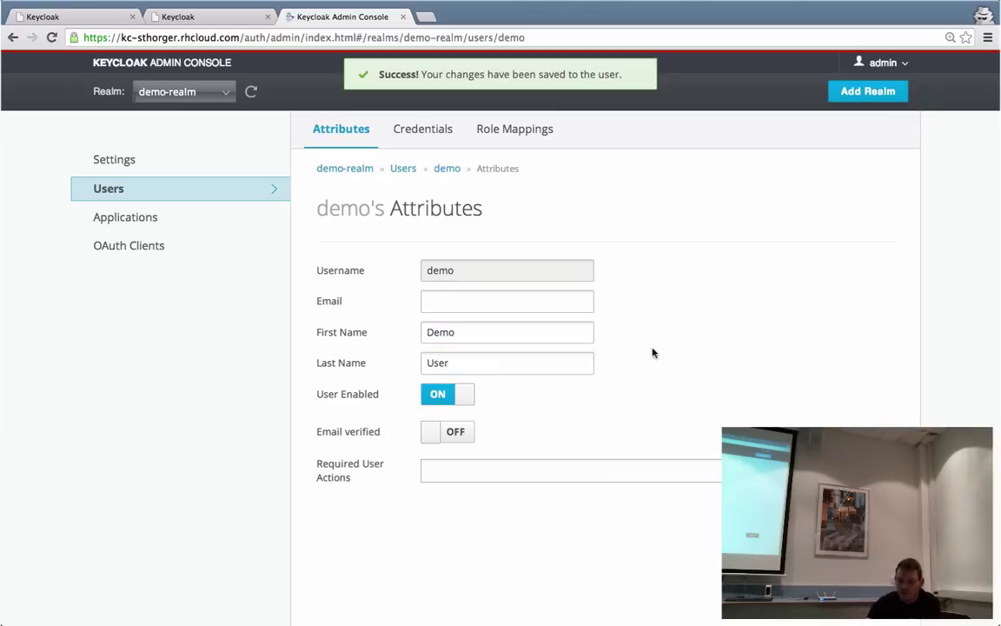
Step: Refresh the demo app login to see the new name, then advance to the Enable Registration slide
{"action": "left_click", "coordinate": [204, 15]}
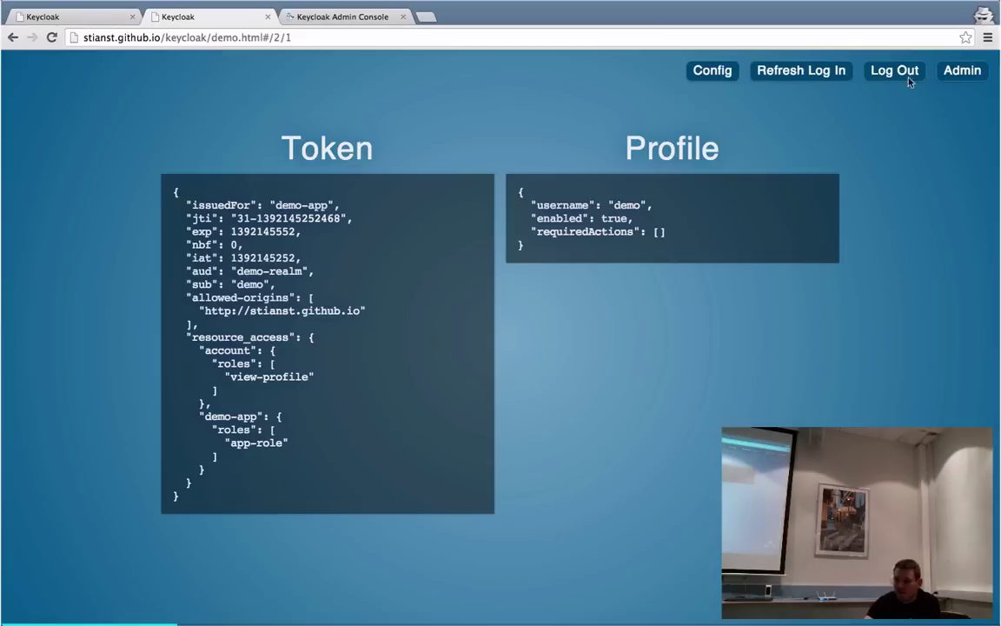
{"action": "left_click", "coordinate": [782, 76]}
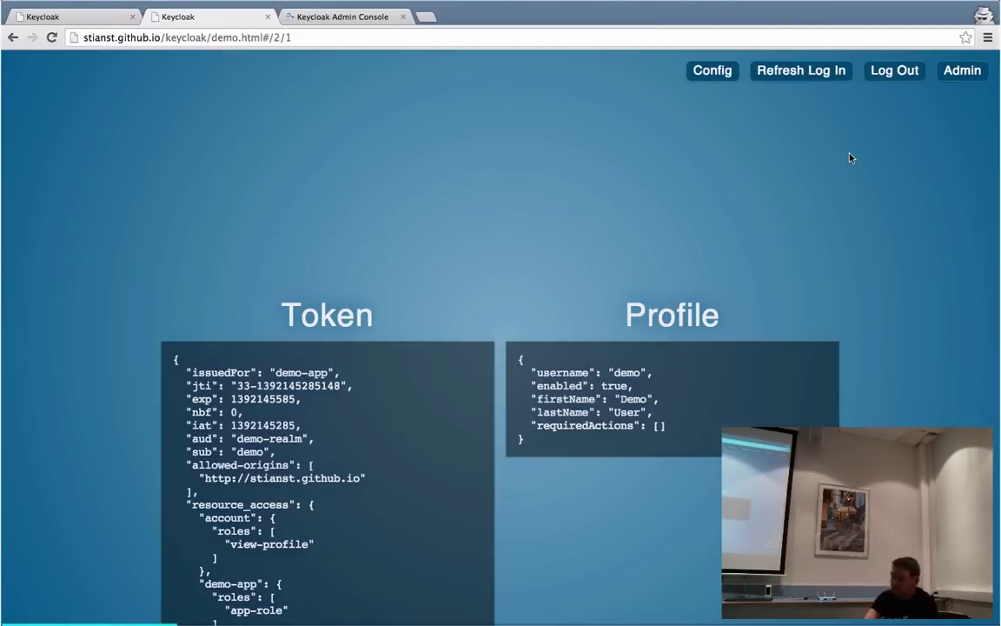
{"action": "key", "text": "Down"}
{"action": "key", "text": "Up"}
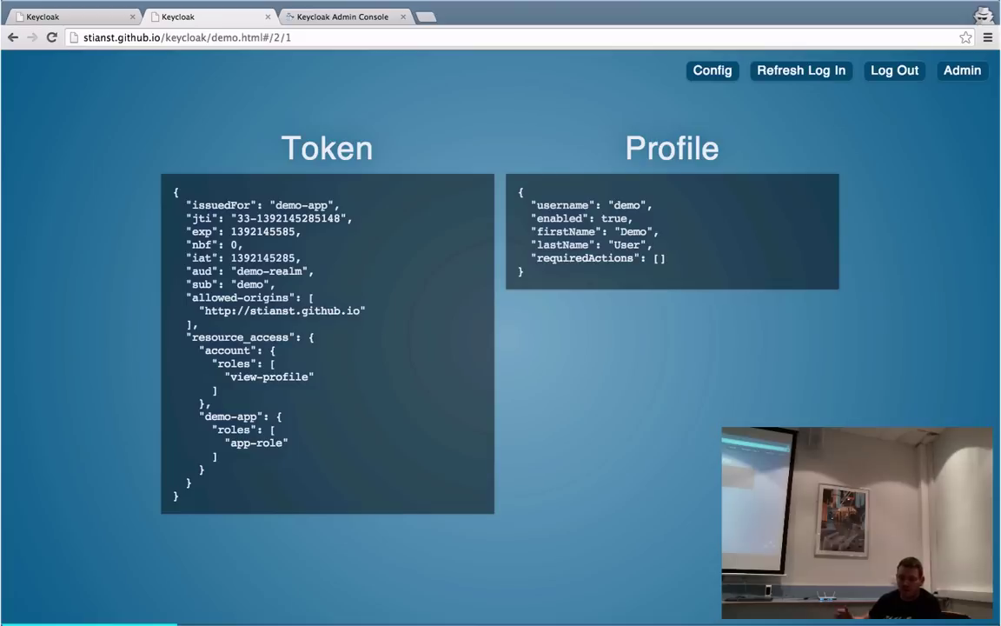
{"action": "key", "text": "Right"}
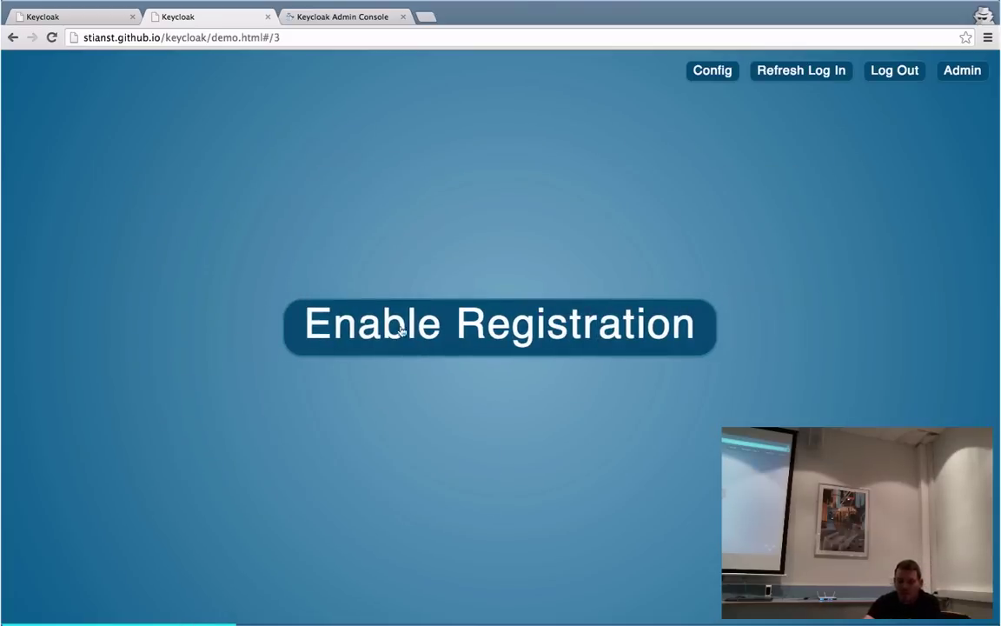
Step: Turn on user registration in demo-realm's general settings
{"action": "left_click", "coordinate": [391, 328]}
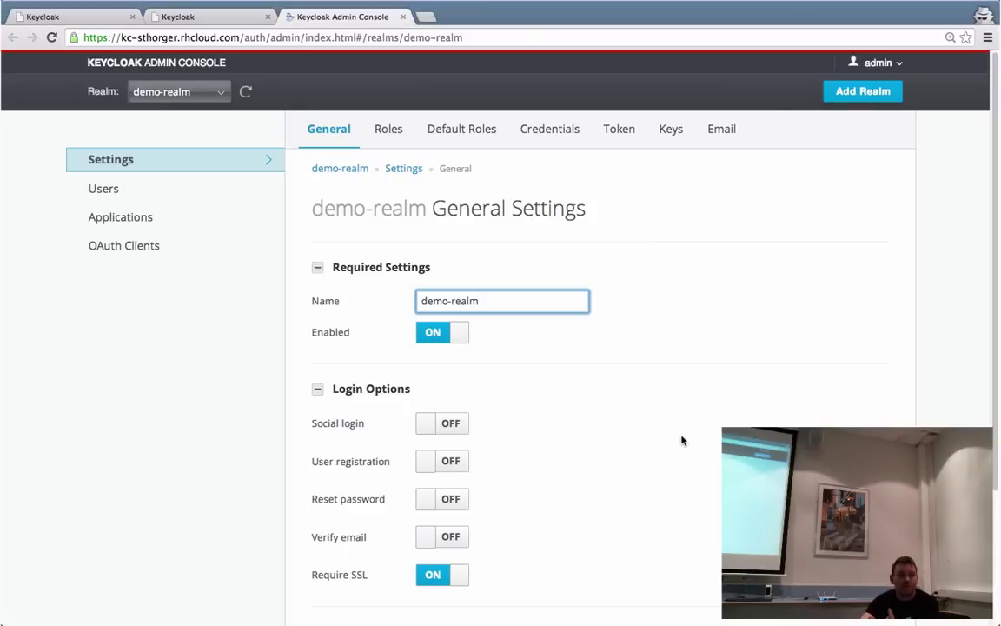
{"action": "left_click", "coordinate": [443, 467]}
{"action": "left_click", "coordinate": [443, 467]}
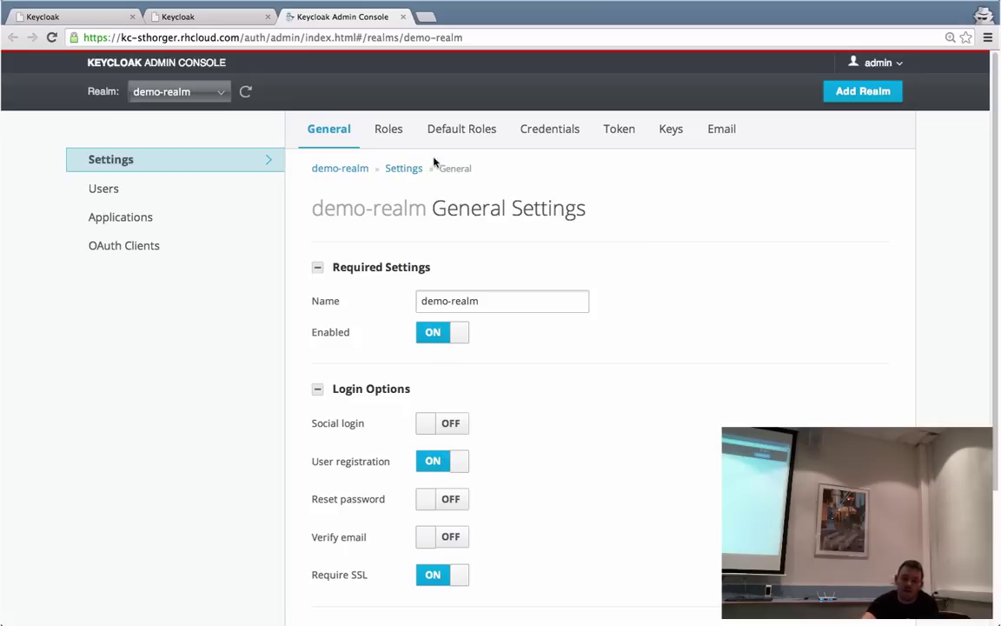
Step: Make demo-app's app-role a default role on the Default Roles tab
{"action": "left_click", "coordinate": [467, 128]}
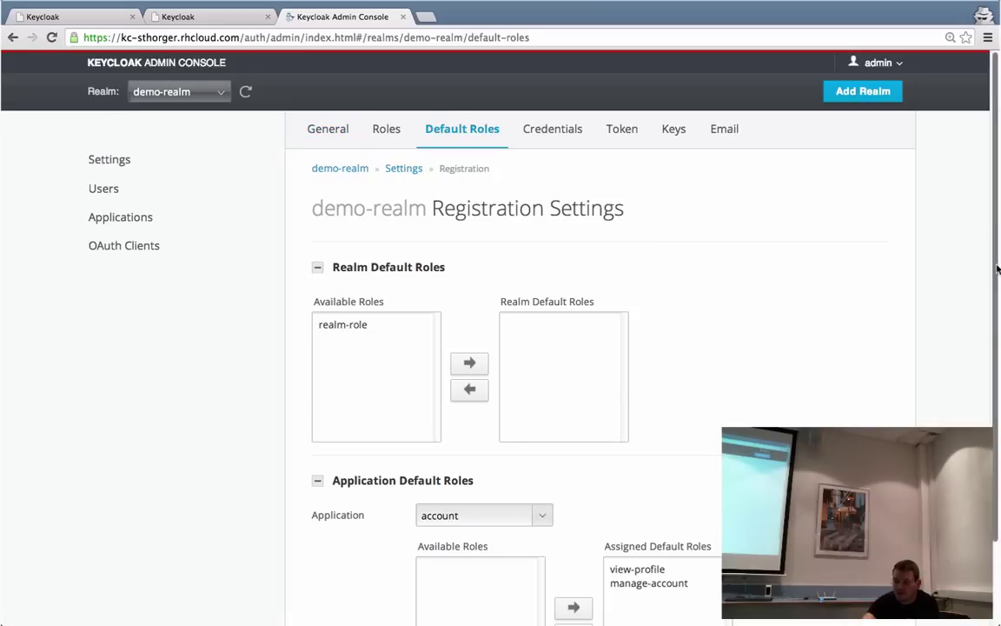
{"action": "scroll", "coordinate": [998, 365], "scroll_direction": "down", "scroll_amount": 2}
{"action": "scroll", "coordinate": [998, 365], "scroll_direction": "down", "scroll_amount": 2}
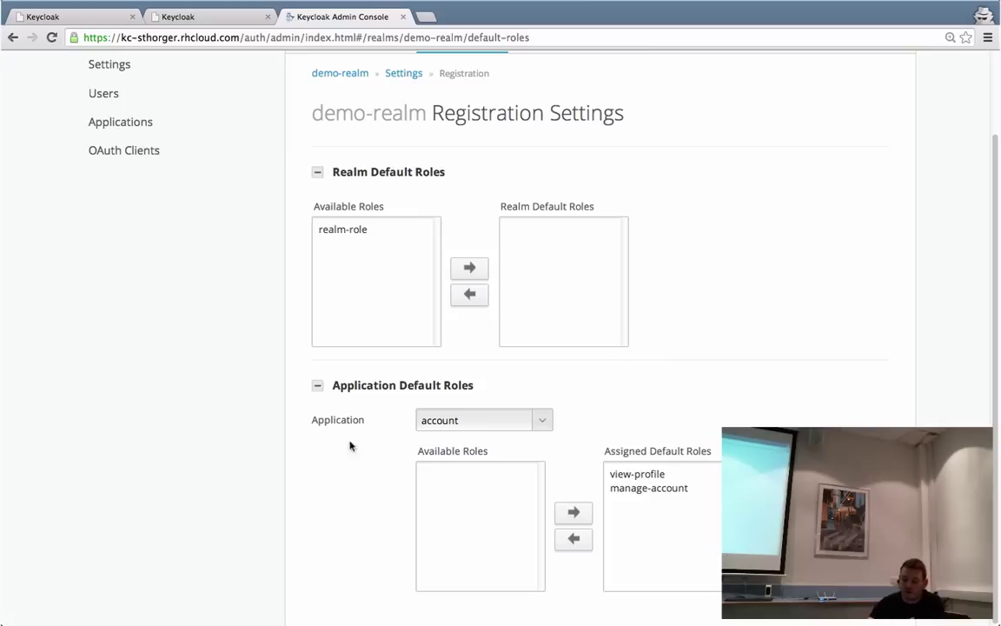
{"action": "left_click", "coordinate": [695, 475]}
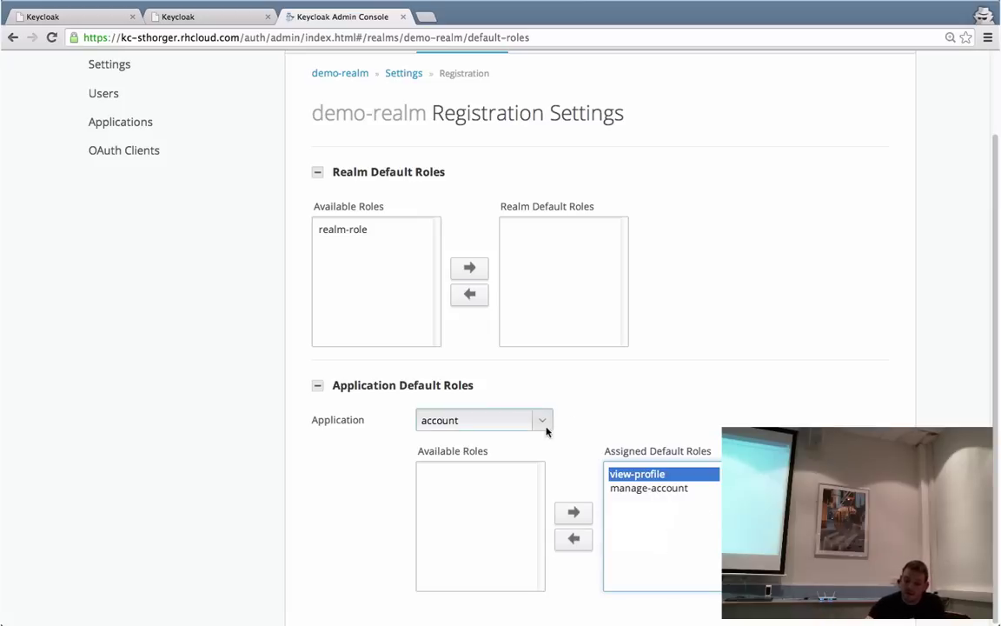
{"action": "left_click", "coordinate": [505, 421]}
{"action": "left_click", "coordinate": [496, 458]}
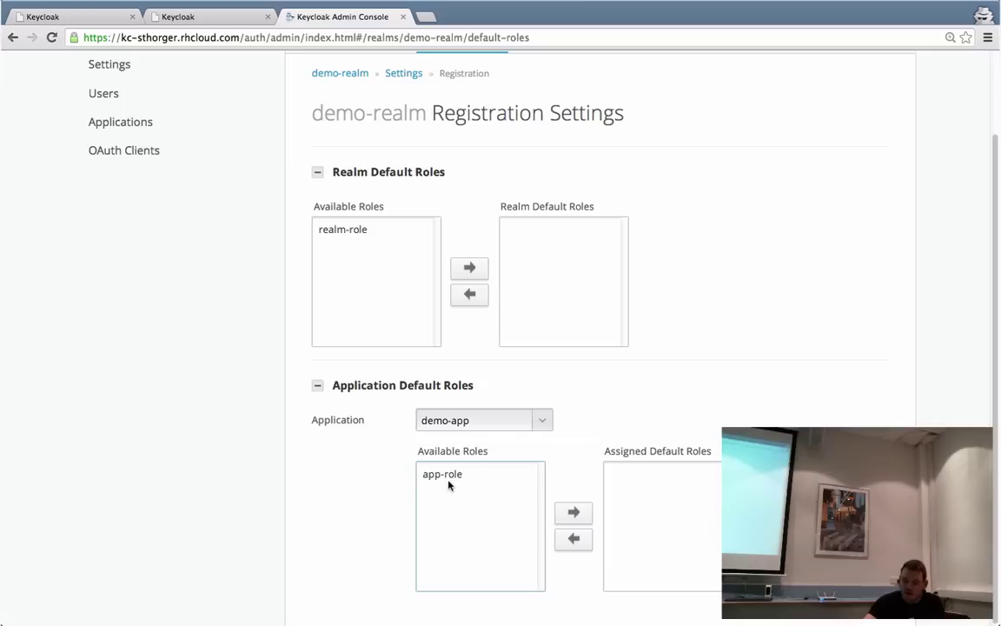
{"action": "left_click", "coordinate": [449, 480]}
{"action": "left_click", "coordinate": [577, 516]}
Step: Log out of the demo app, re-enable user registration, and reload the login page showing registration
{"action": "left_click", "coordinate": [210, 11]}
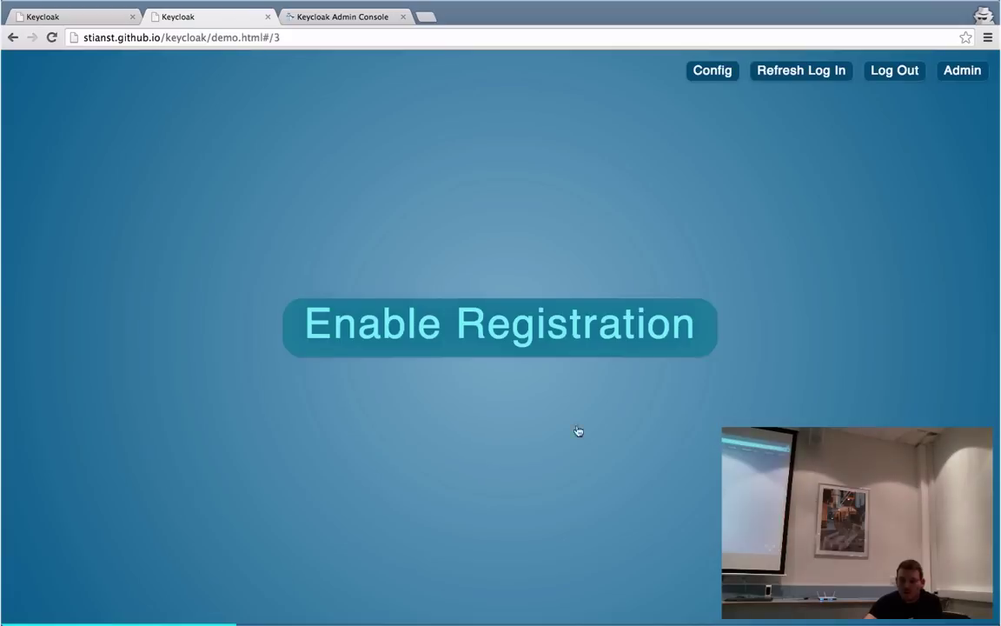
{"action": "left_click", "coordinate": [895, 71]}
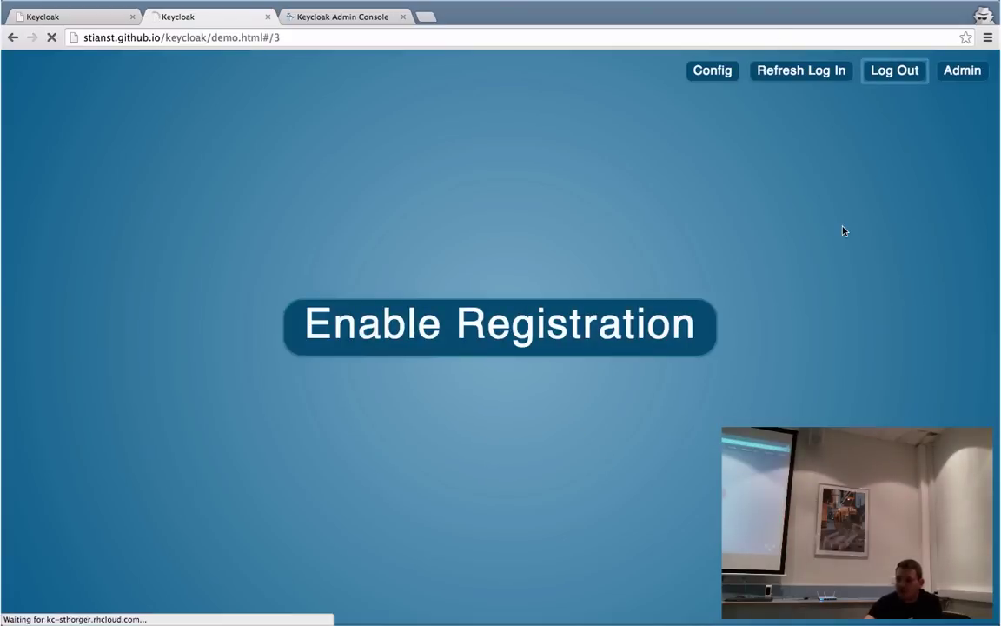
{"action": "left_click", "coordinate": [897, 70]}
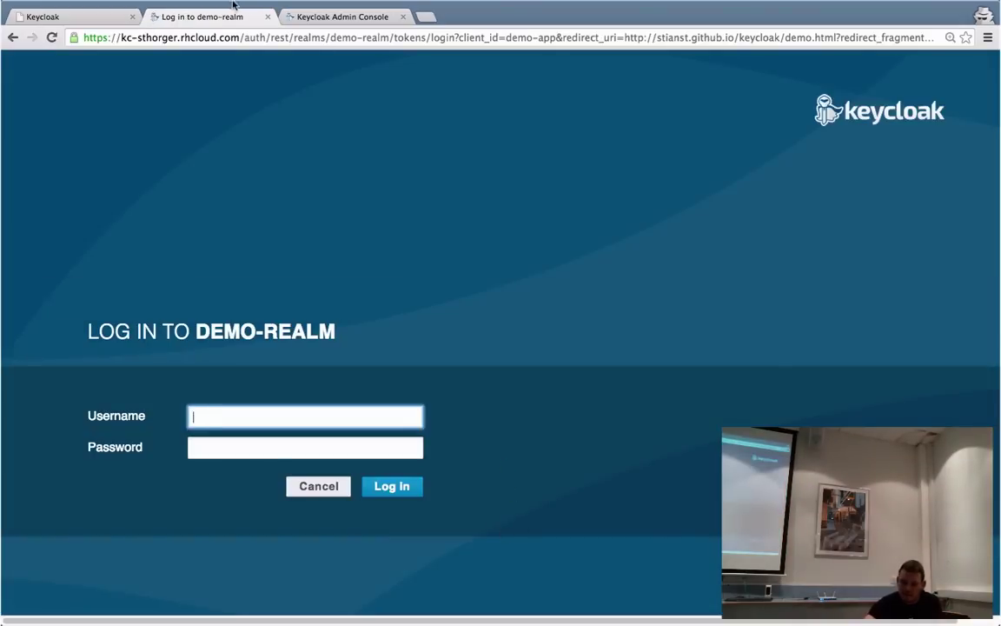
{"action": "left_click", "coordinate": [304, 19]}
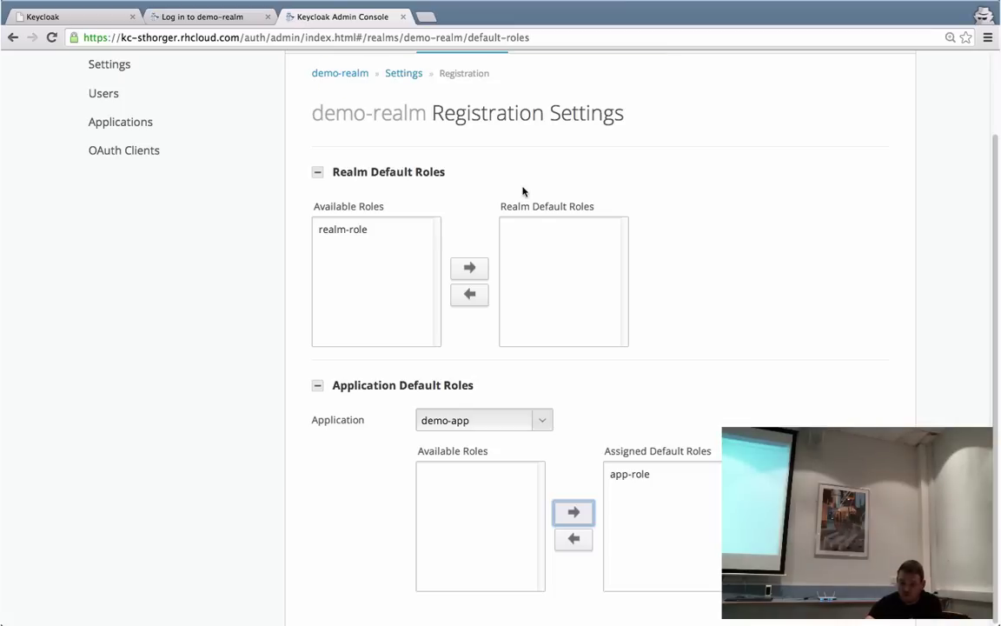
{"action": "left_click", "coordinate": [343, 74]}
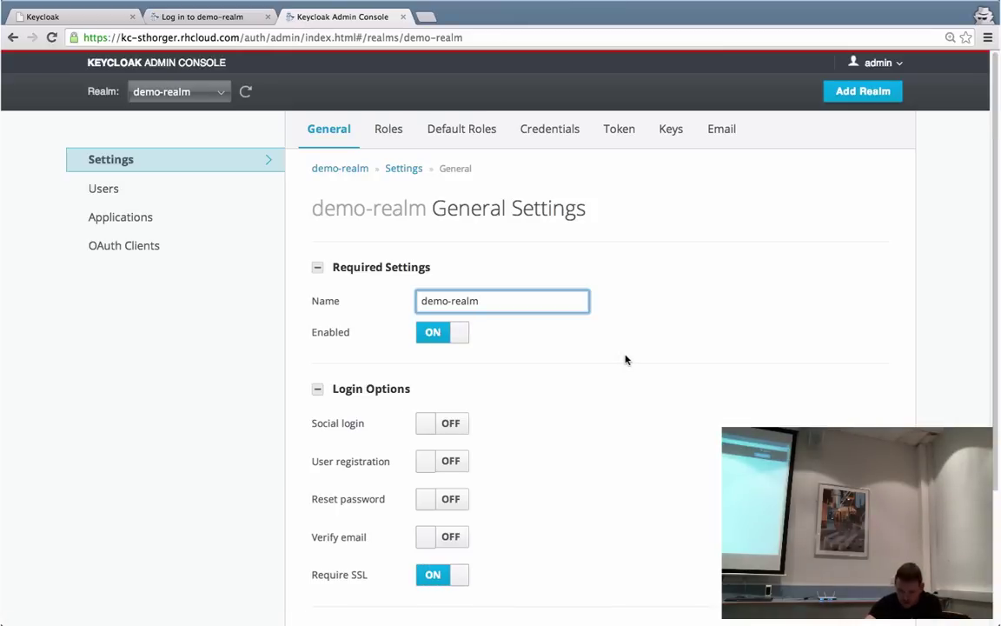
{"action": "key", "text": "Tab"}
{"action": "key", "text": "Tab"}
{"action": "key", "text": "Tab"}
{"action": "key", "text": "space"}
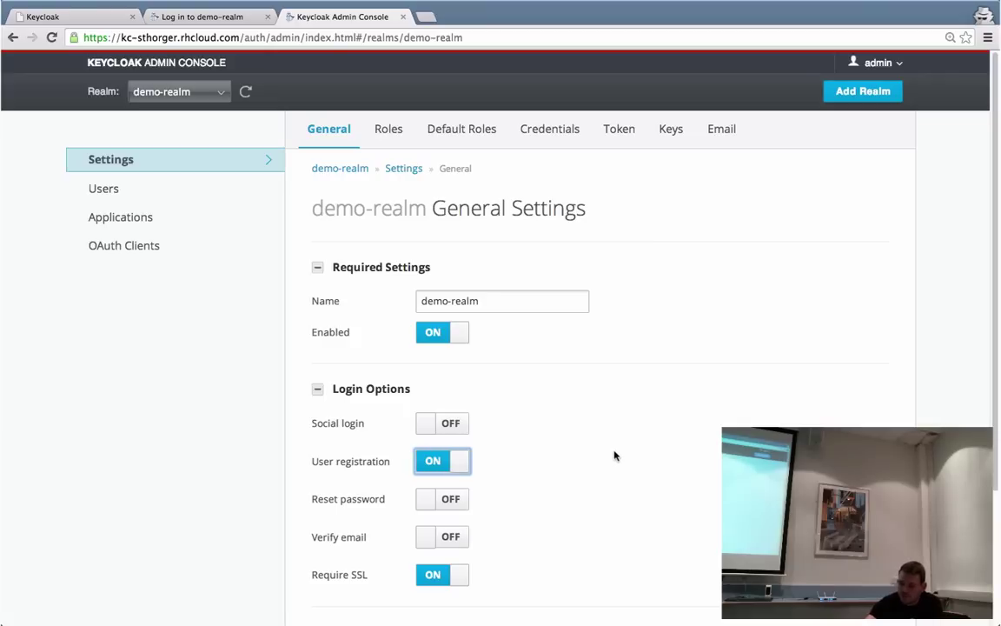
{"action": "left_click_drag", "start_coordinate": [991, 420], "coordinate": [998, 565]}
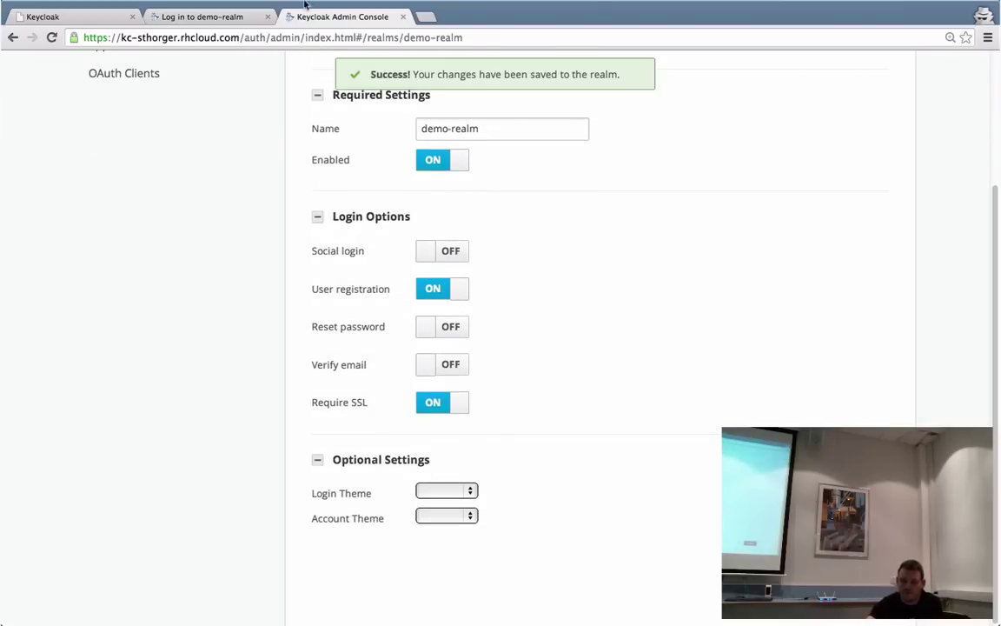
{"action": "left_click", "coordinate": [205, 18]}
{"action": "left_click", "coordinate": [53, 39]}
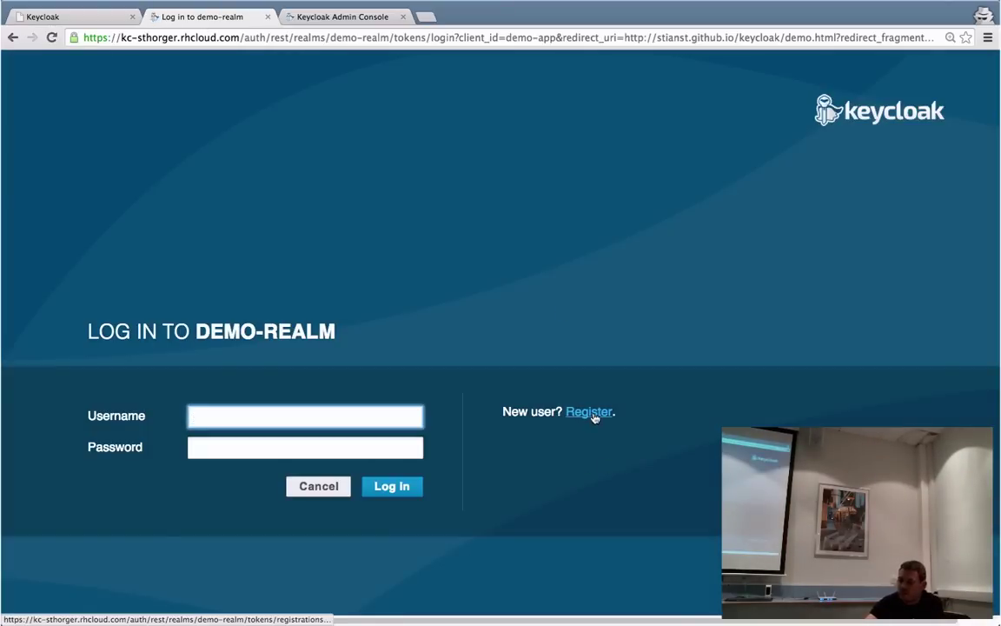
Step: Open the registration form and enter the new user's first name, last name and e-mail
{"action": "left_click", "coordinate": [594, 417]}
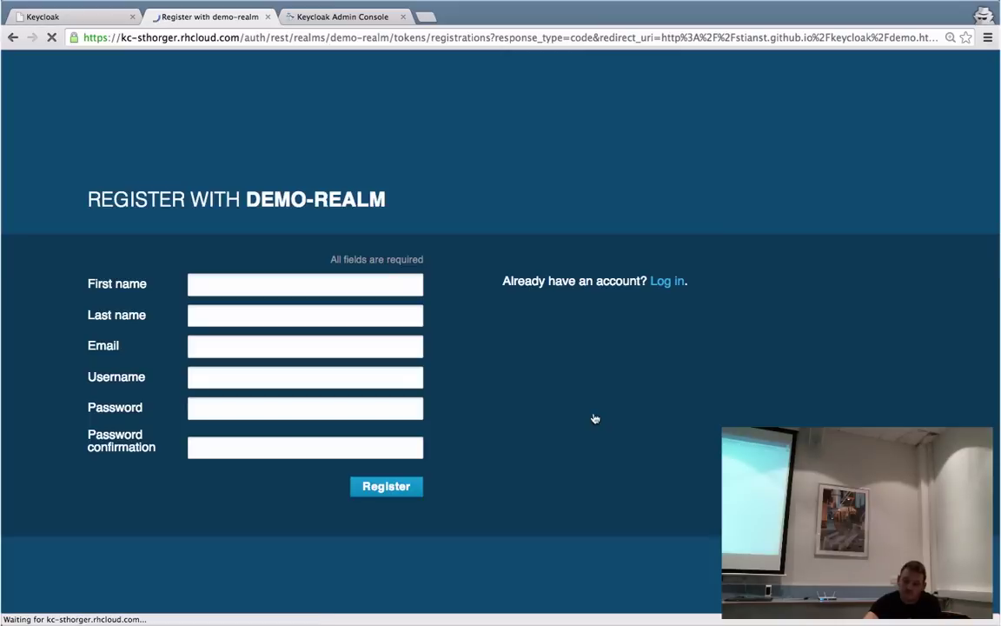
{"action": "left_click", "coordinate": [241, 277]}
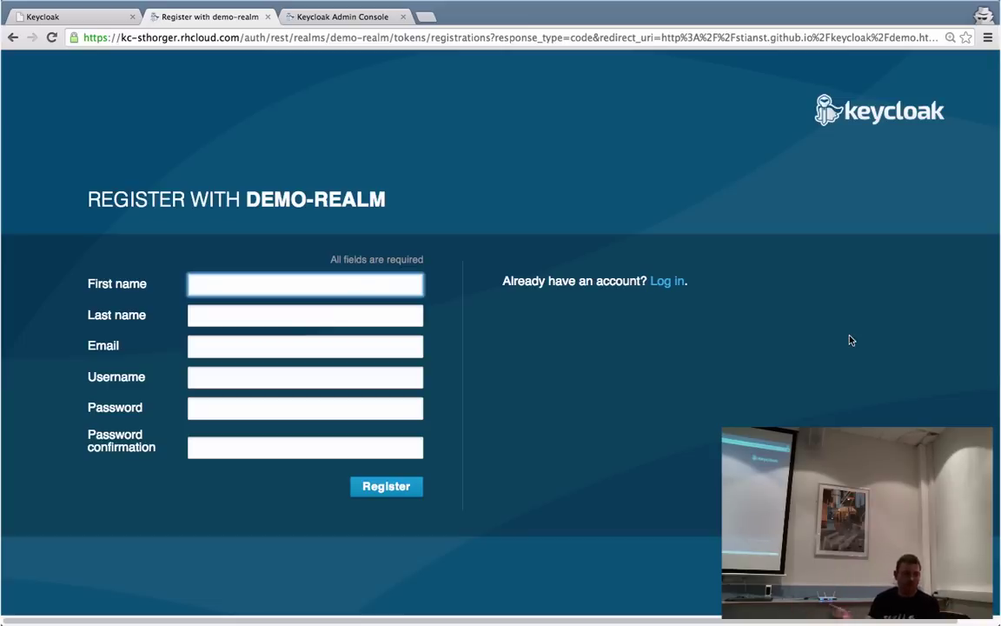
{"action": "type", "text": "S"}
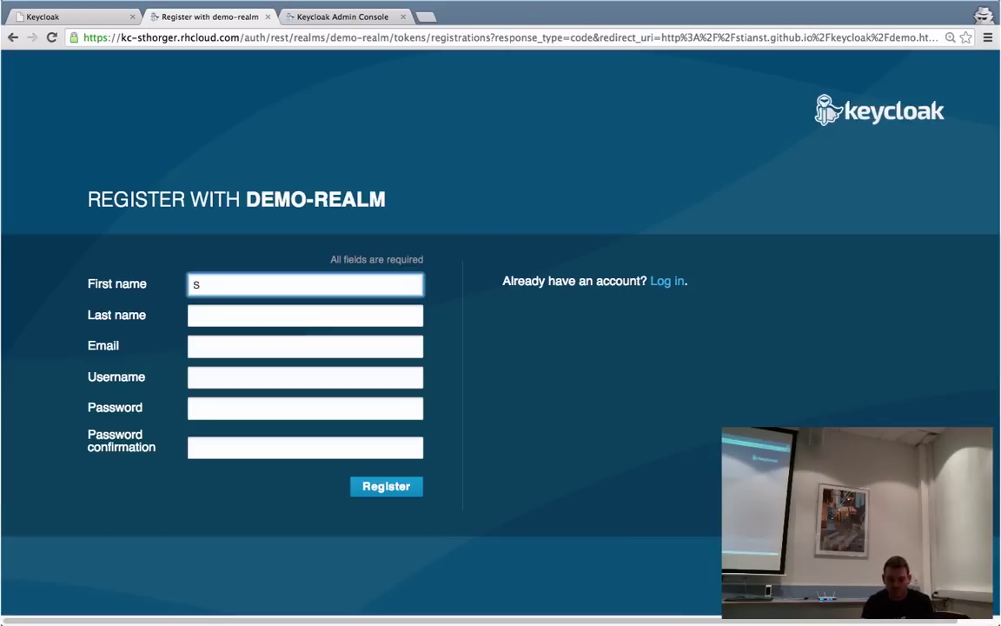
{"action": "type", "text": "elf"}
{"action": "key", "text": "Tab"}
{"action": "type", "text": "Reg"}
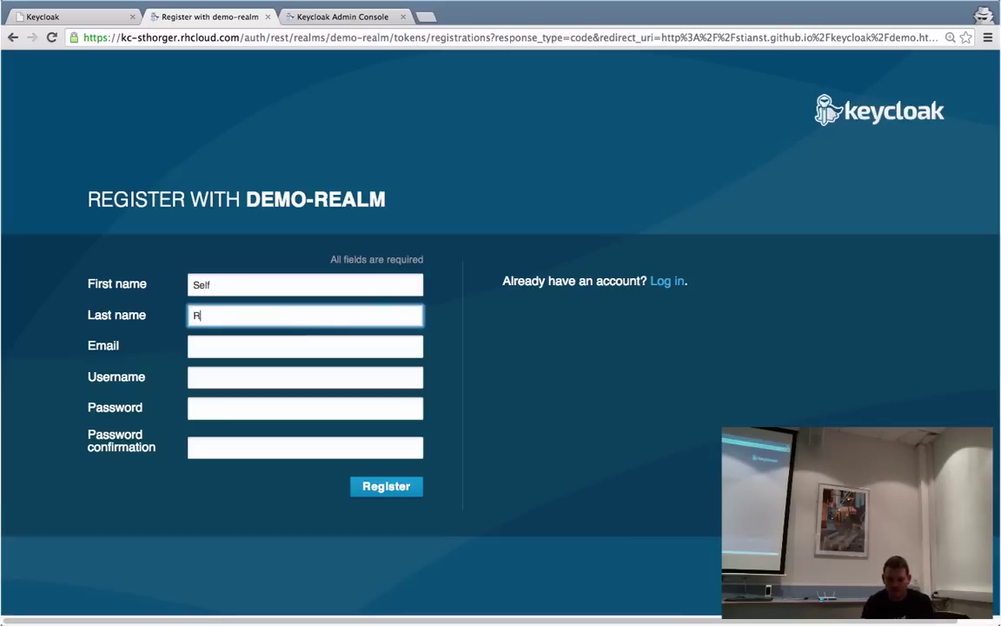
{"action": "key", "text": "Tab"}
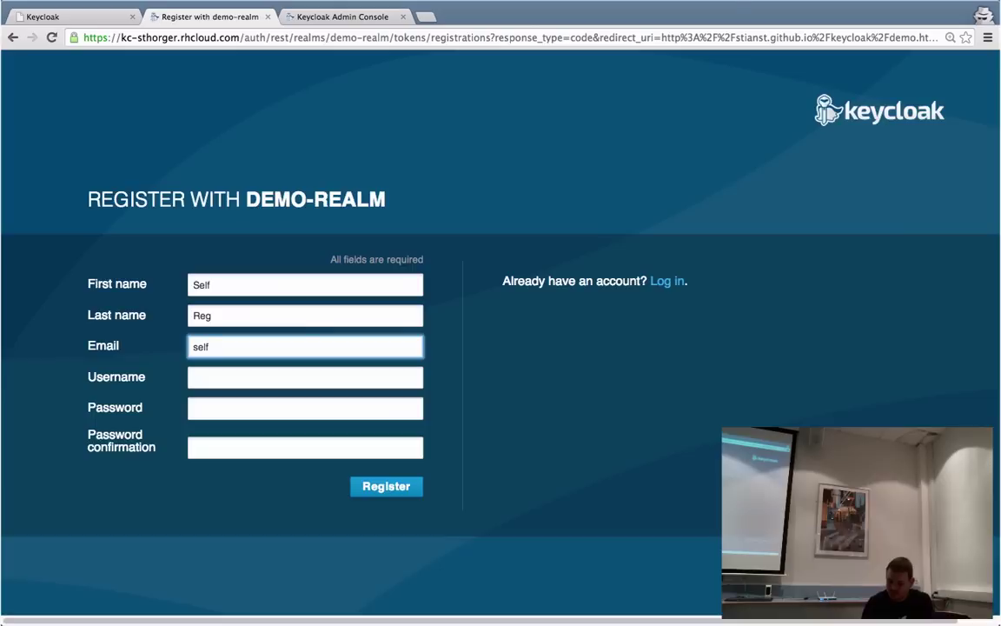
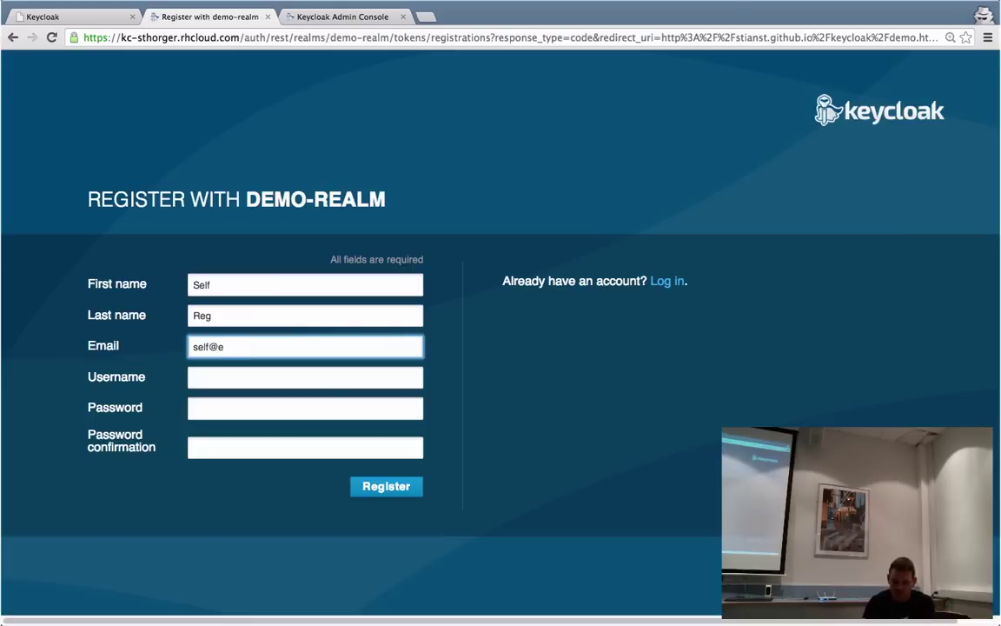
Step: Enter a username and a matching password, then submit the registration
{"action": "key", "text": "Tab"}
{"action": "key", "text": "Tab"}
{"action": "key", "text": "Tab"}
{"action": "left_click", "coordinate": [386, 486]}
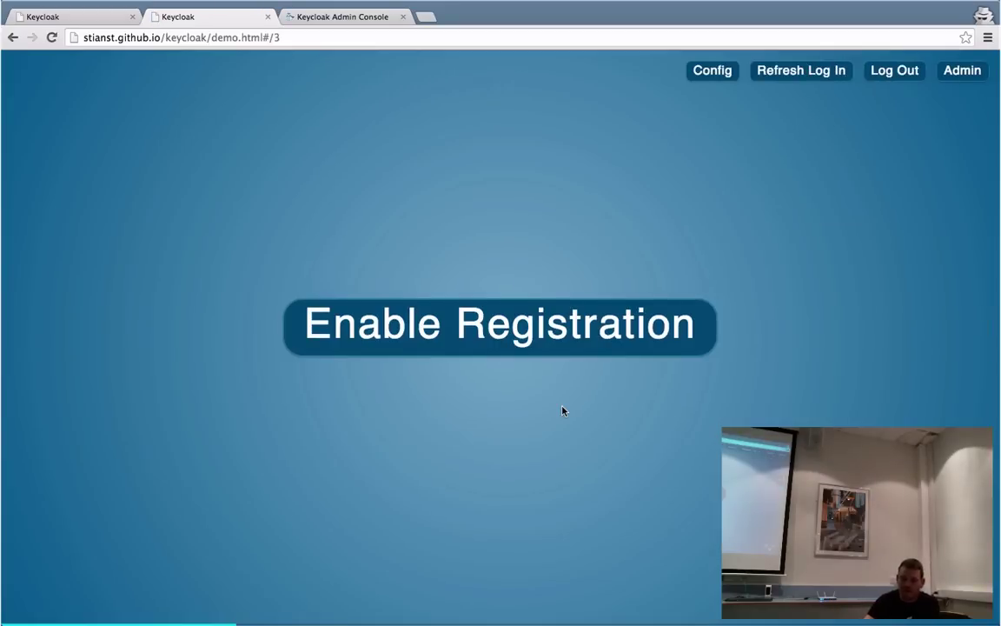
Step: Show the new user's token and profile with the username highlighted, then reach the Change Theme slide
{"action": "key", "text": "Right"}
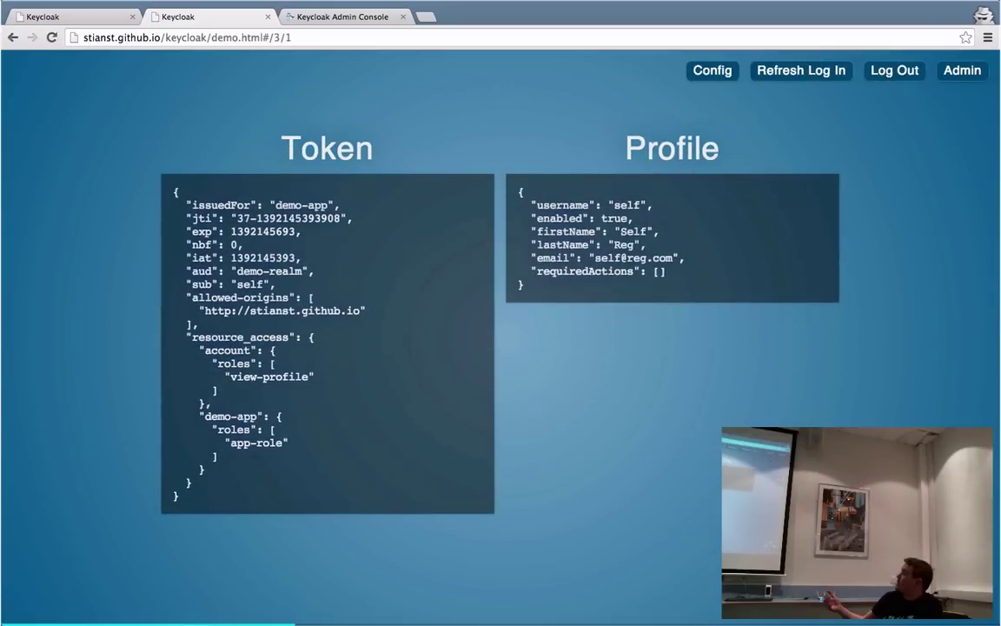
{"action": "key", "text": "Right"}
{"action": "key", "text": "Left"}
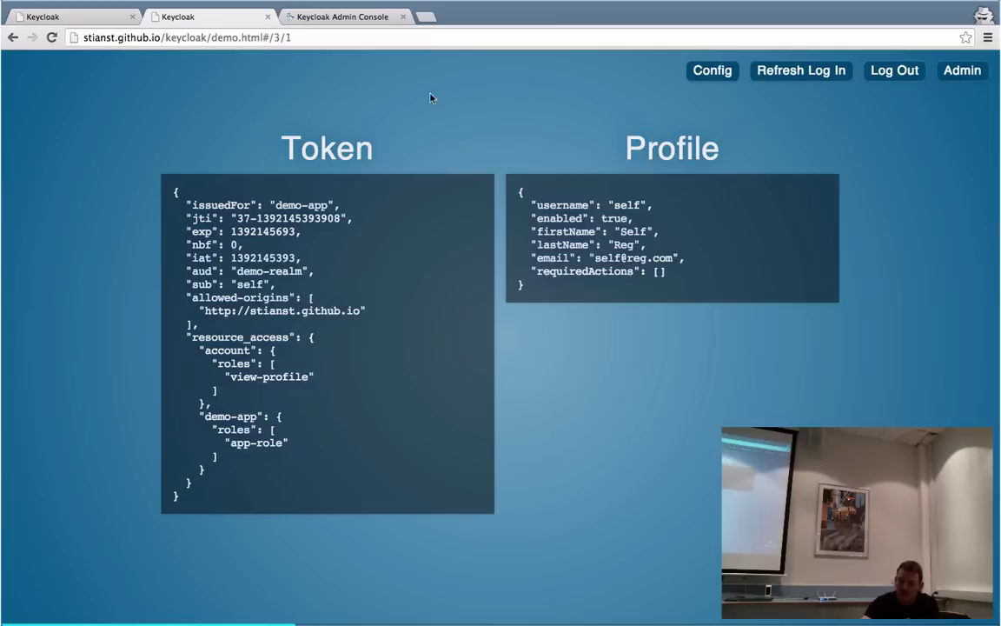
{"action": "key", "text": "Right"}
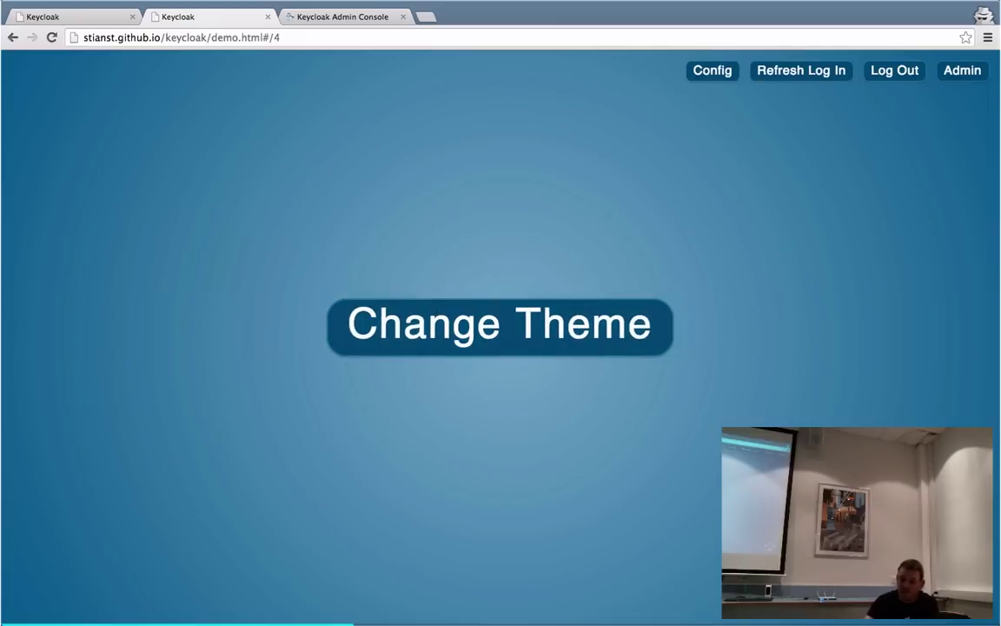
{"action": "key", "text": "Left"}
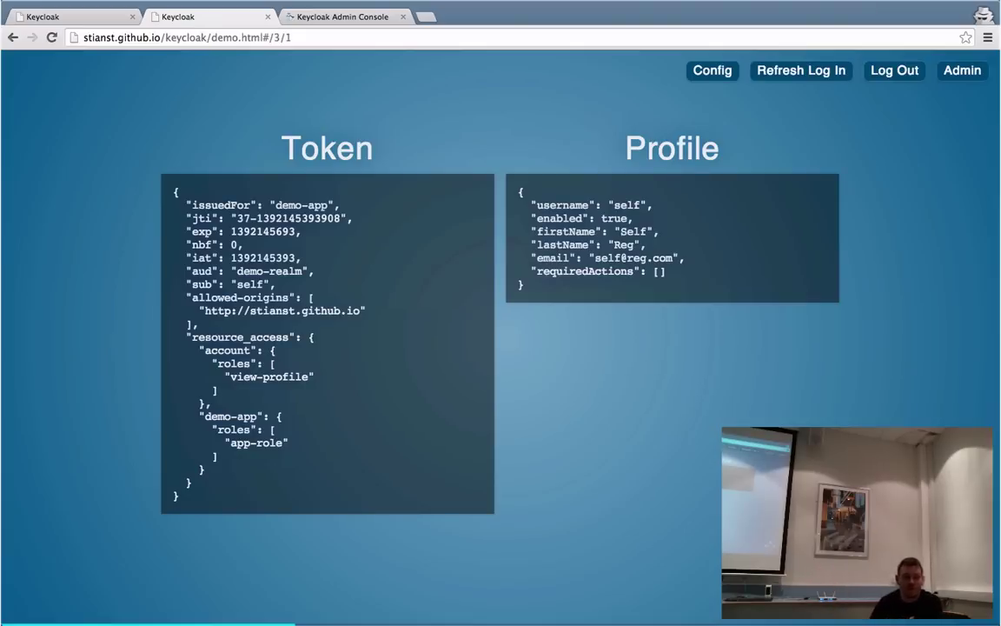
{"action": "key", "text": "Right"}
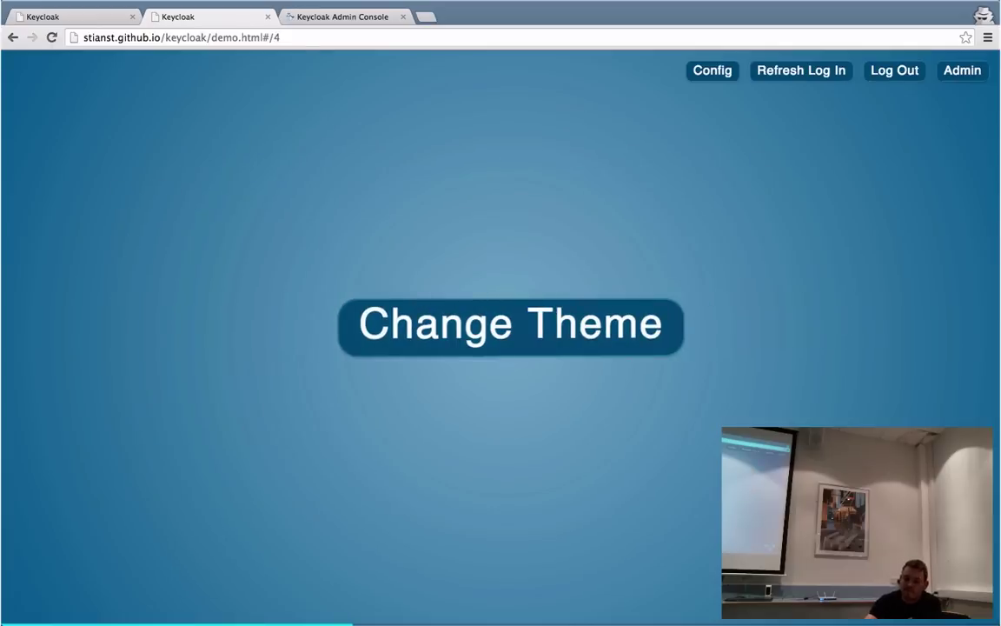
Step: Open demo-realm's general settings and look through the Login Theme list without changing it
{"action": "left_click", "coordinate": [461, 324]}
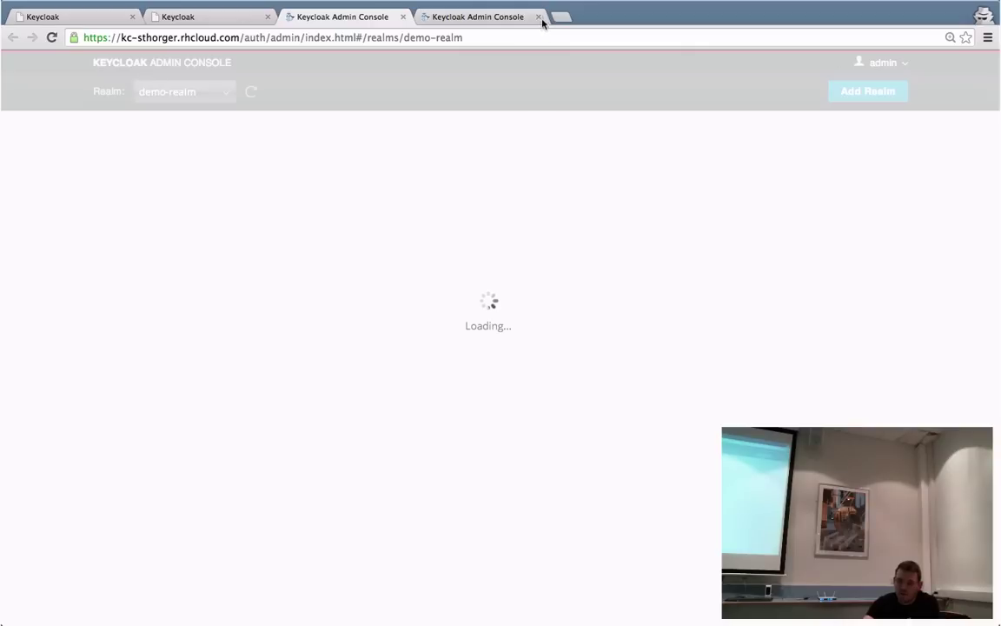
{"action": "left_click", "coordinate": [538, 16]}
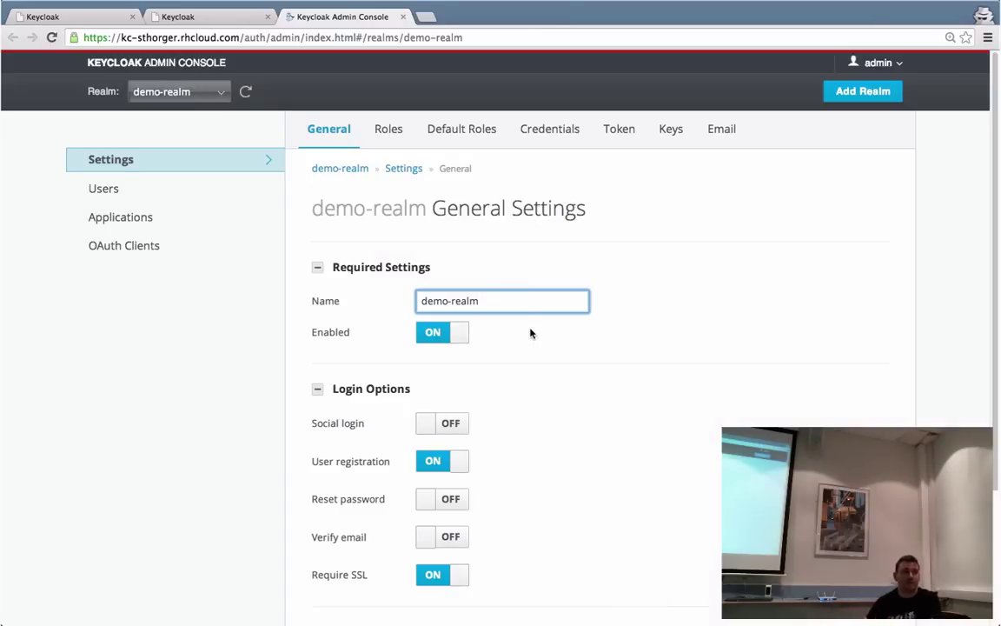
{"action": "left_click", "coordinate": [532, 383]}
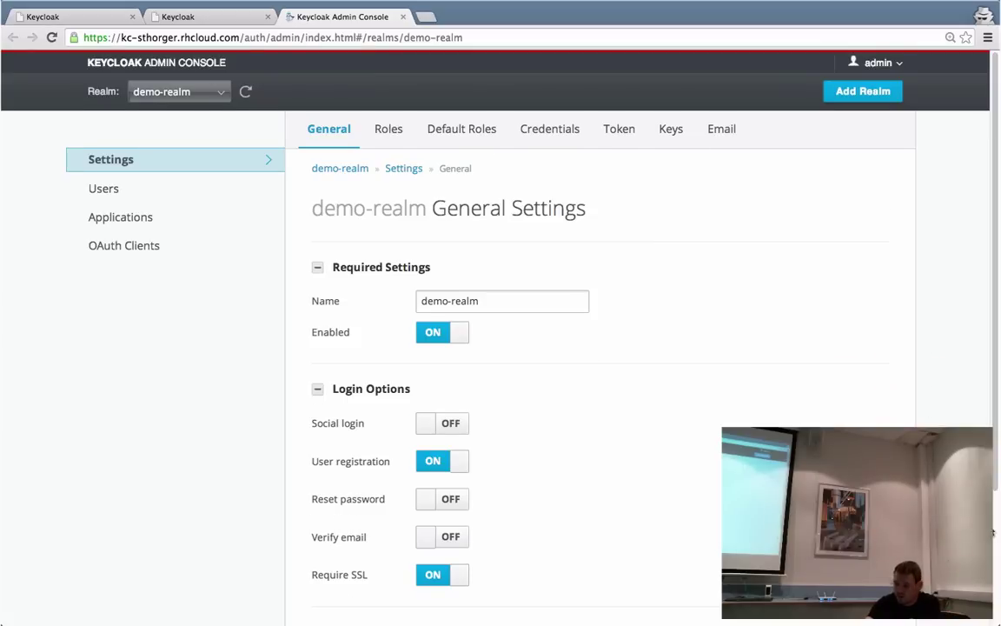
{"action": "scroll", "coordinate": [997, 485], "scroll_direction": "down", "scroll_amount": 3}
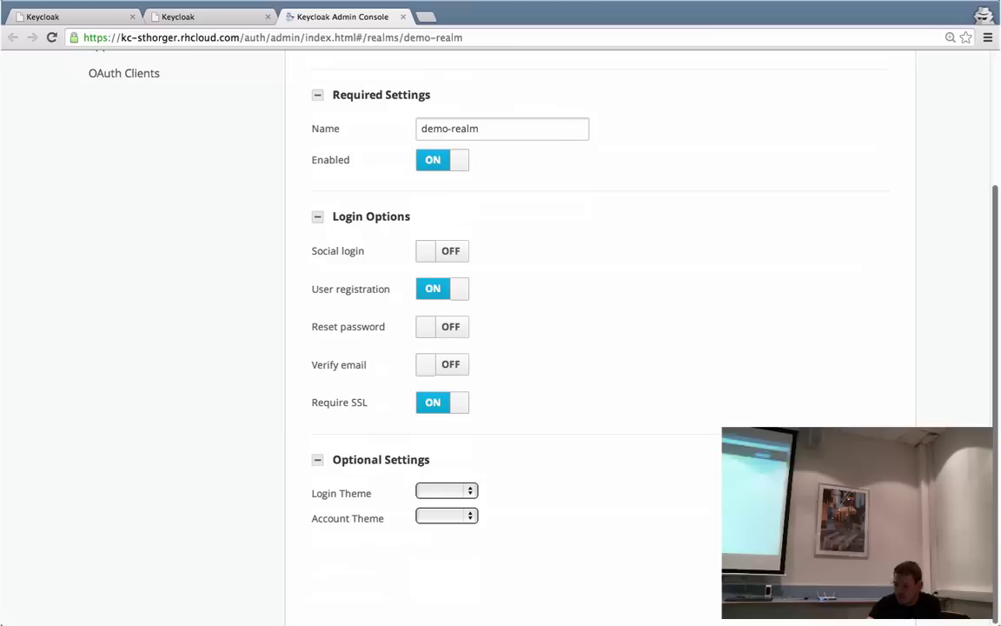
{"action": "left_click", "coordinate": [441, 492]}
{"action": "left_click", "coordinate": [442, 493]}
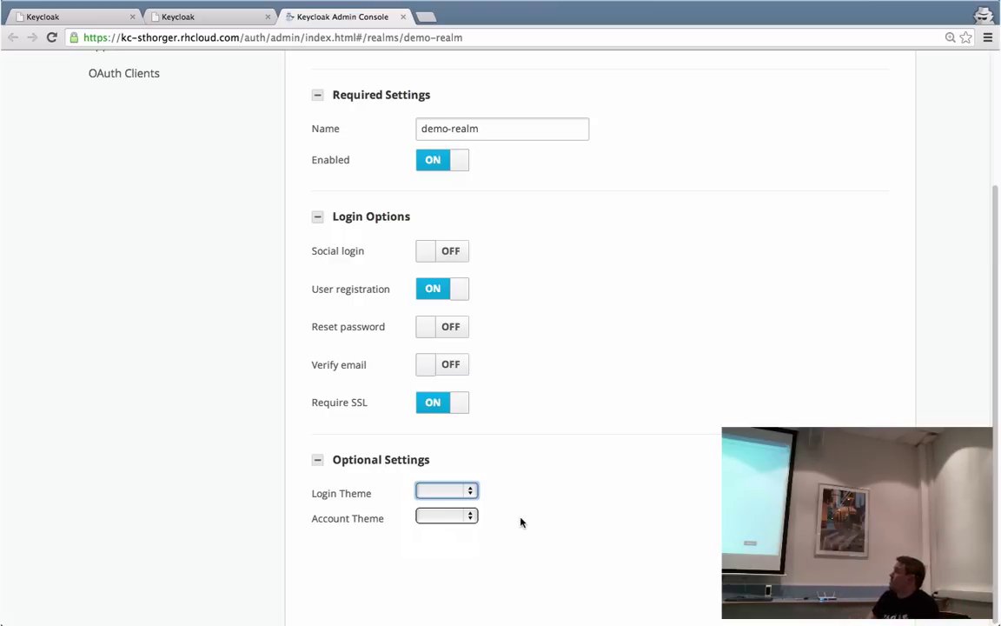
{"action": "left_click", "coordinate": [452, 492]}
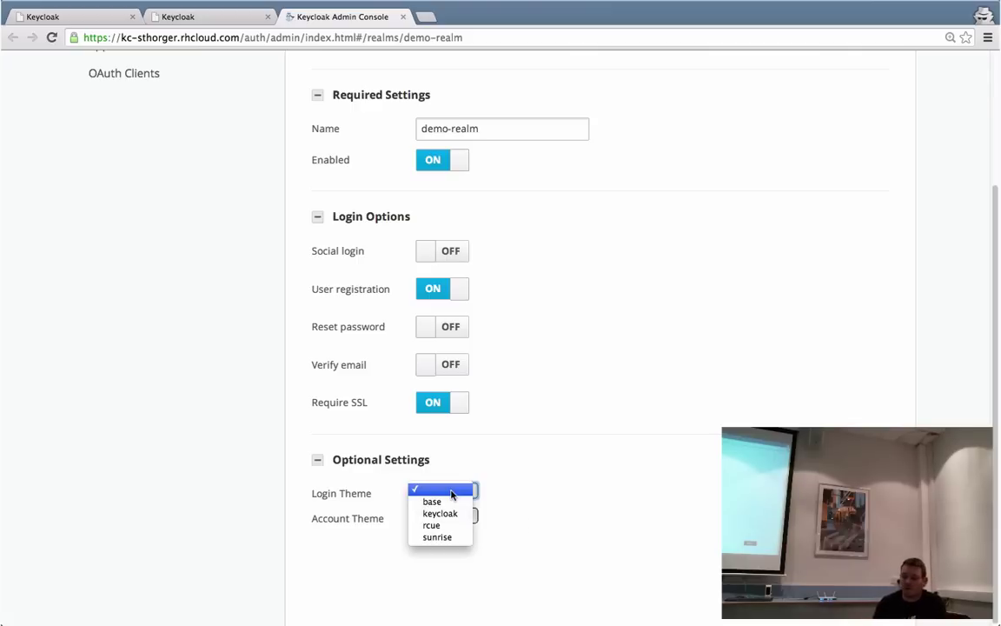
{"action": "key", "text": "Escape"}
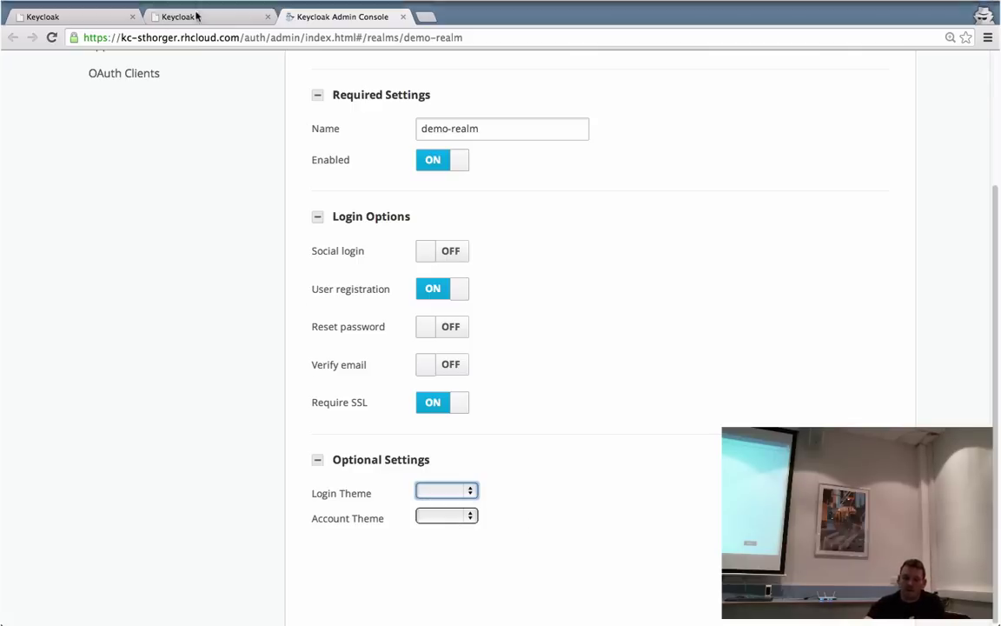
{"action": "left_click", "coordinate": [198, 8]}
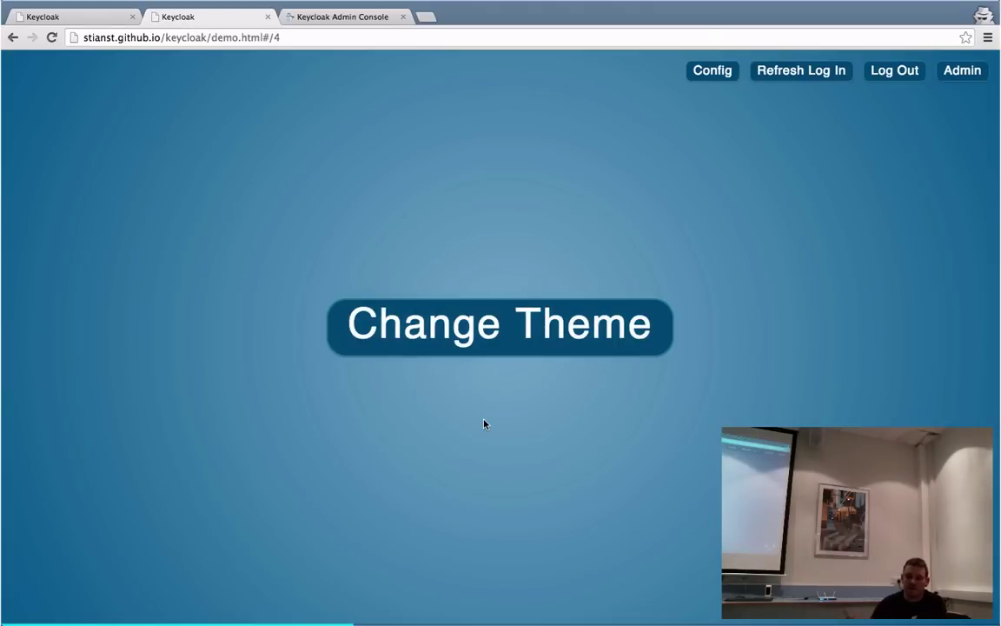
{"action": "left_click", "coordinate": [330, 16]}
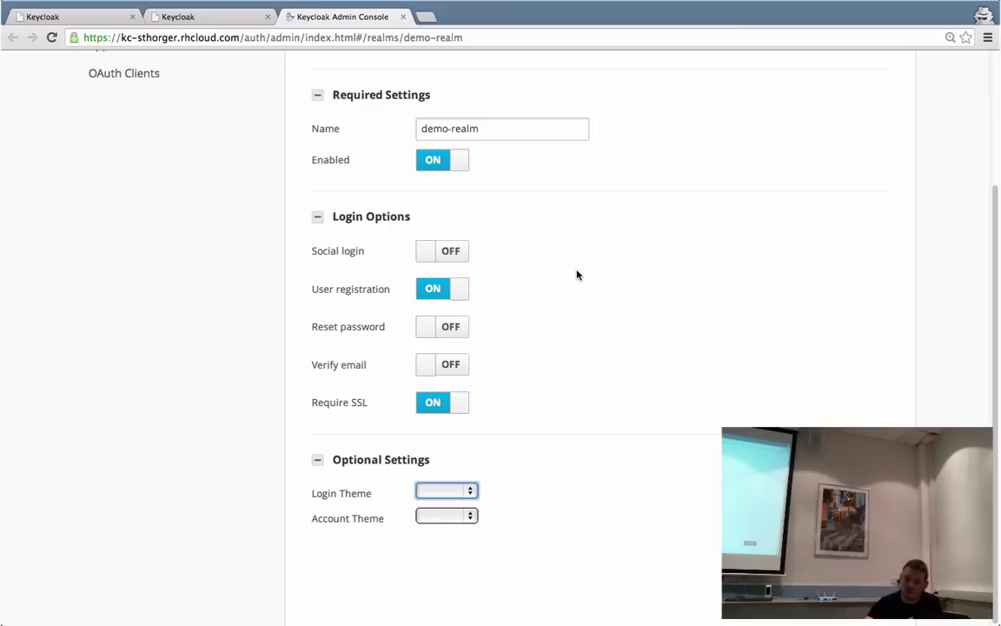
Step: Set the login theme to sunrise, save, and log out to view the demo-realm login page
{"action": "left_click", "coordinate": [465, 491]}
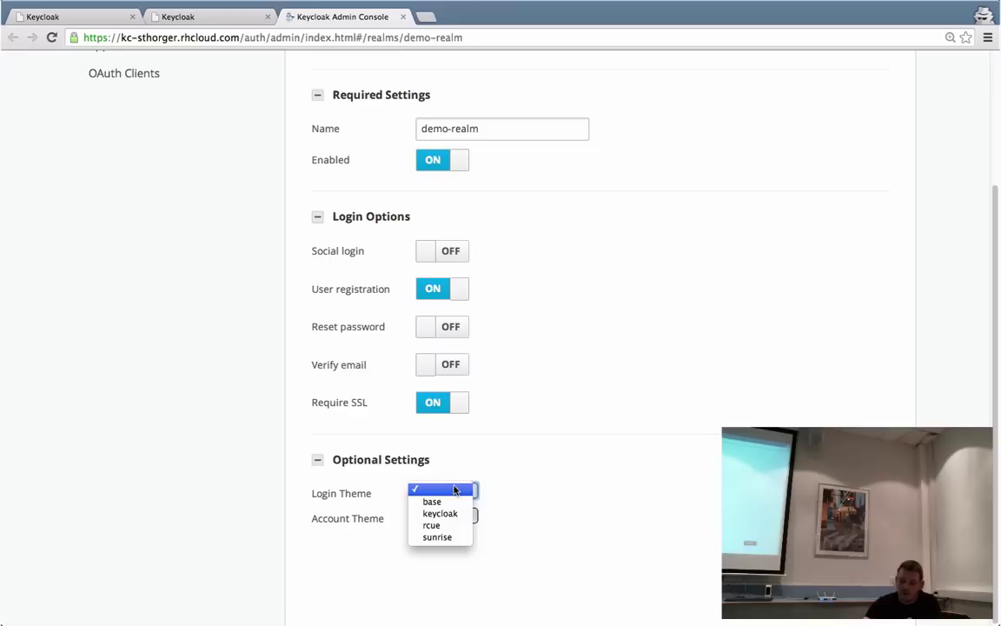
{"action": "left_click", "coordinate": [437, 537]}
{"action": "key", "text": "Return"}
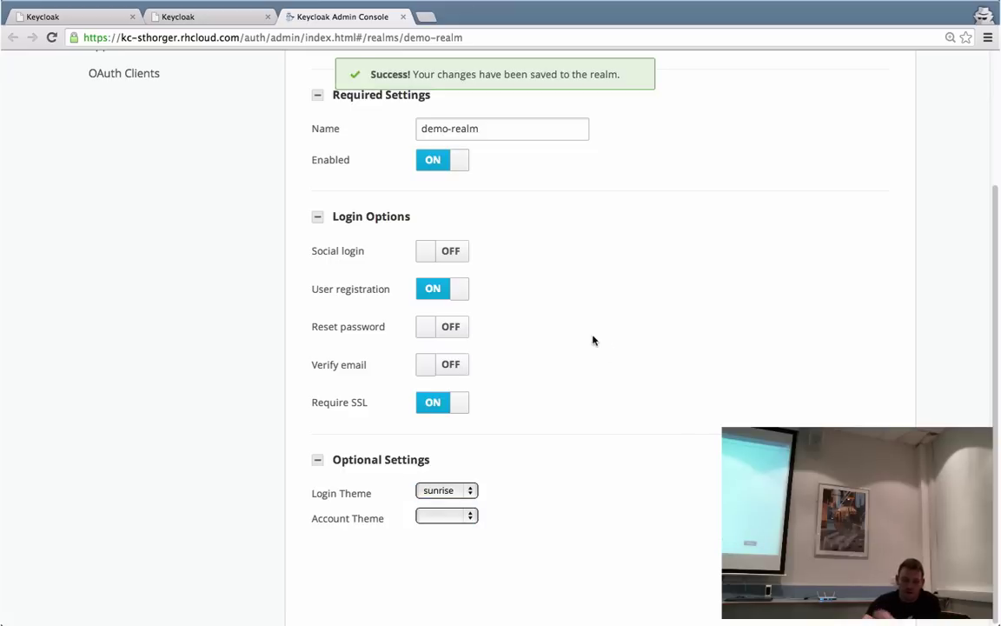
{"action": "left_click", "coordinate": [199, 17]}
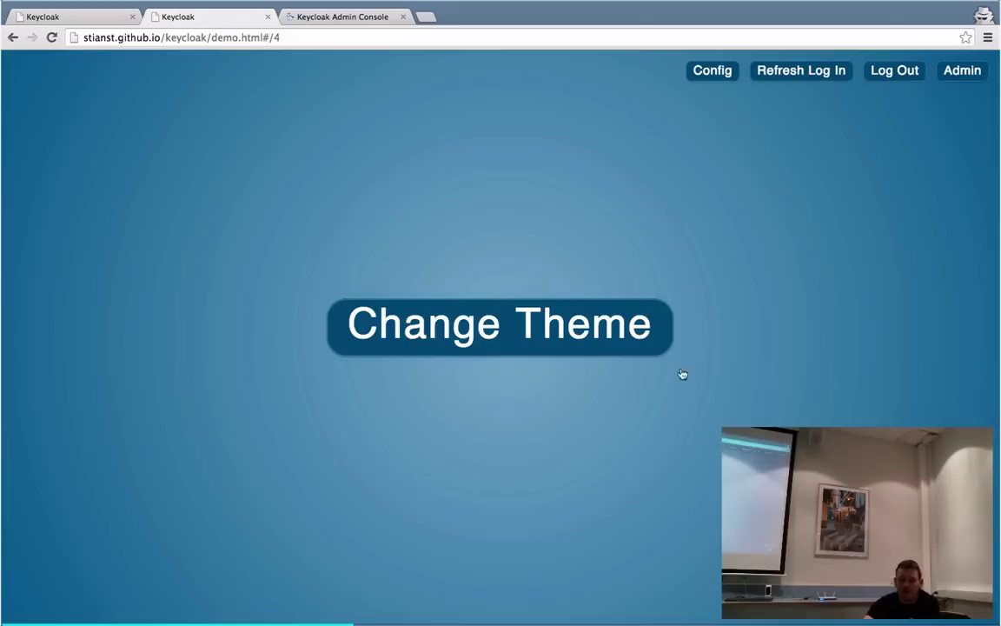
{"action": "left_click", "coordinate": [898, 75]}
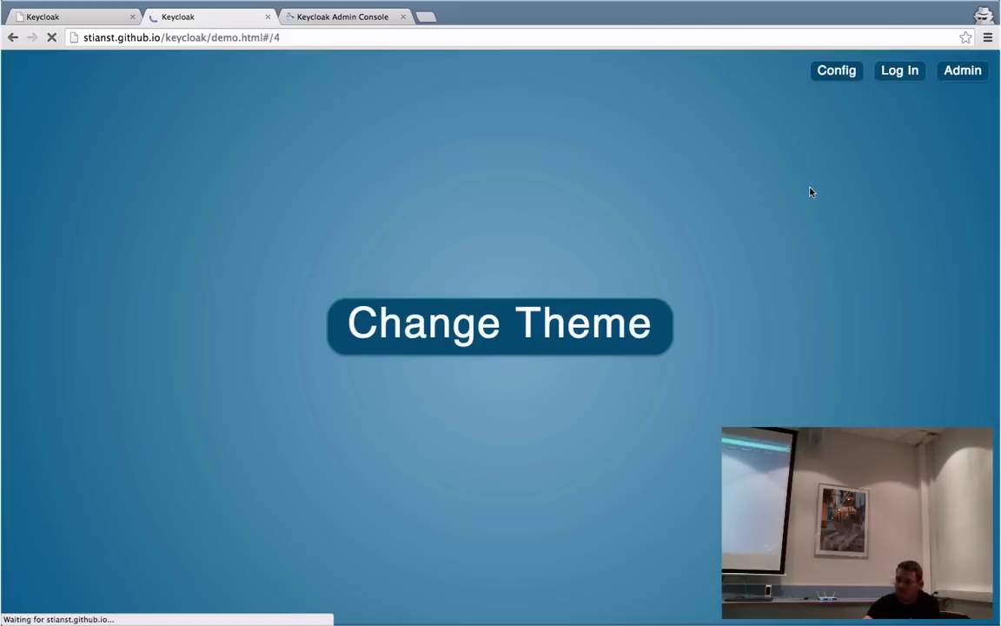
{"action": "left_click", "coordinate": [900, 70]}
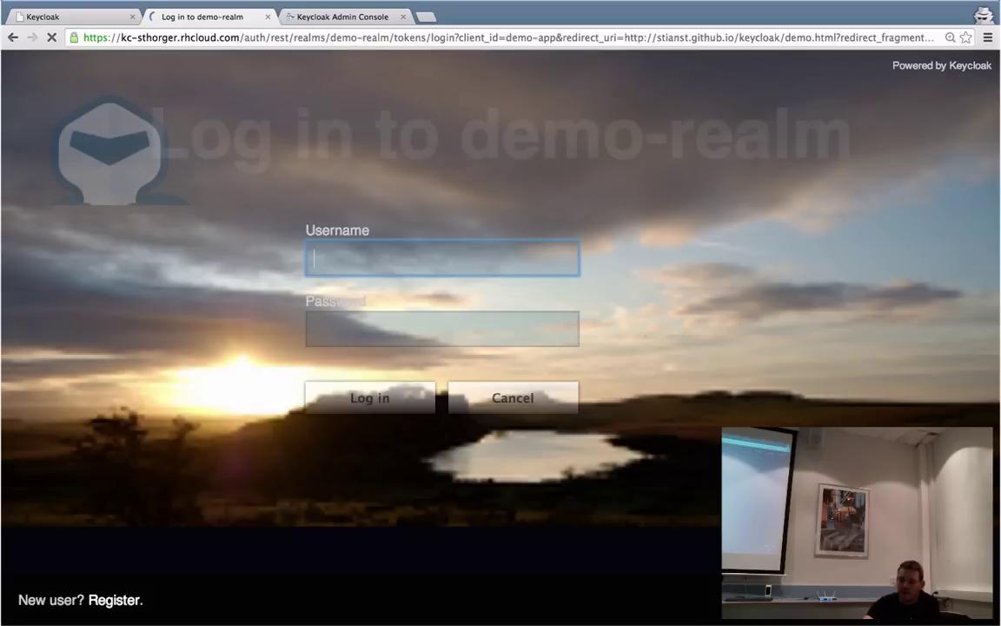
Step: Switch the login theme to keycloak, save, and reload the login page
{"action": "left_click", "coordinate": [343, 17]}
{"action": "left_click", "coordinate": [445, 490]}
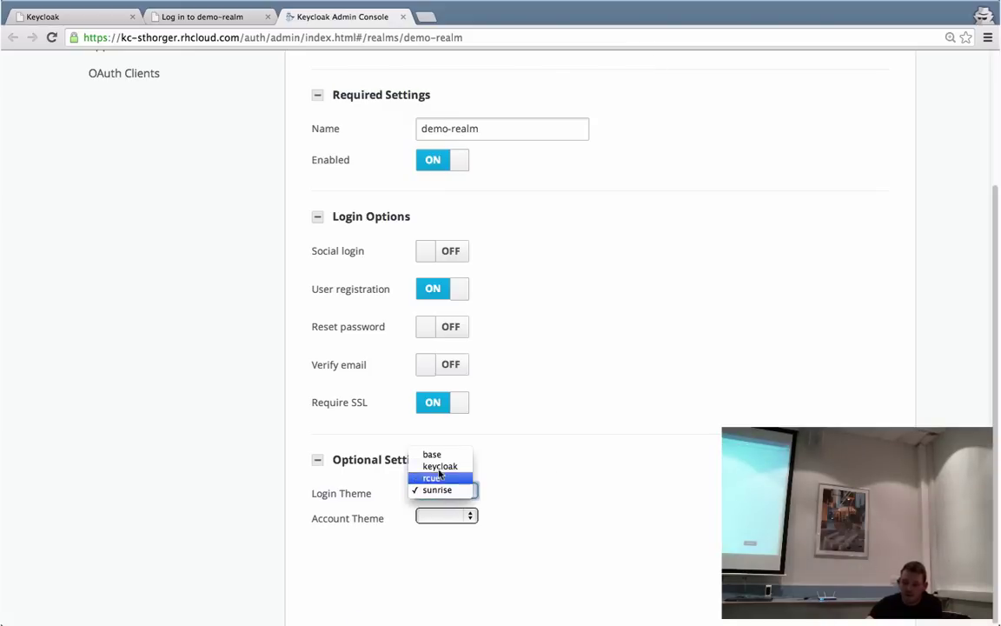
{"action": "left_click", "coordinate": [440, 465]}
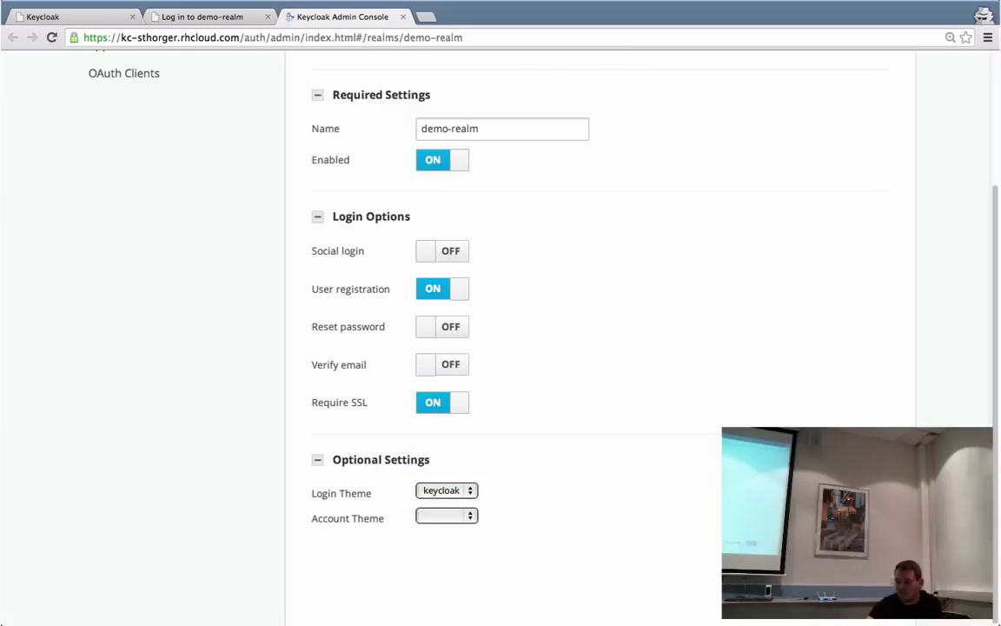
{"action": "key", "text": "Return"}
{"action": "left_click", "coordinate": [201, 16]}
{"action": "key", "text": "super+r"}
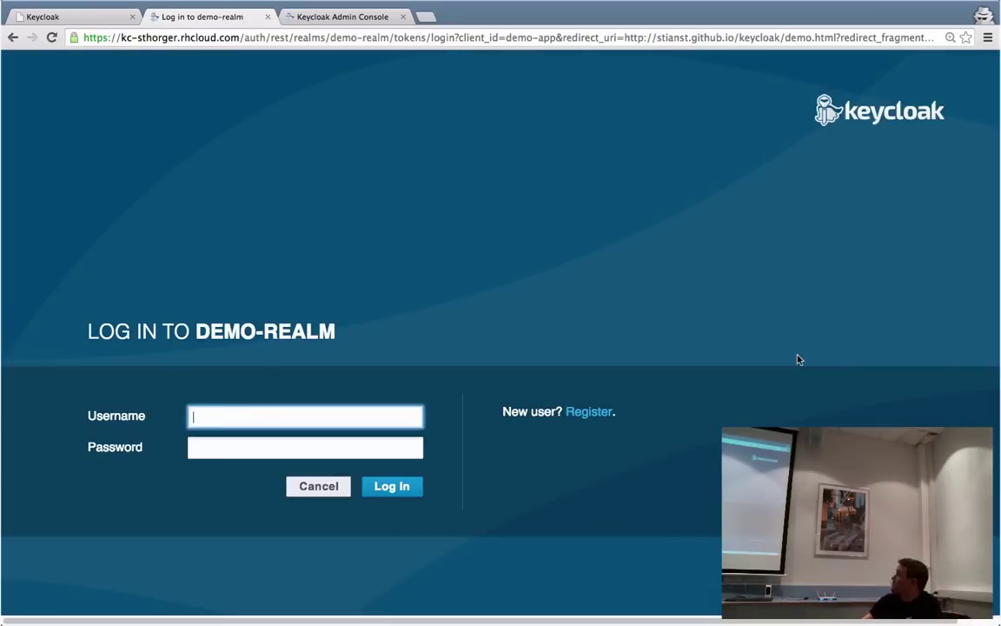
Step: Return from the realm settings to the demo-realm login page
{"action": "left_click", "coordinate": [346, 18]}
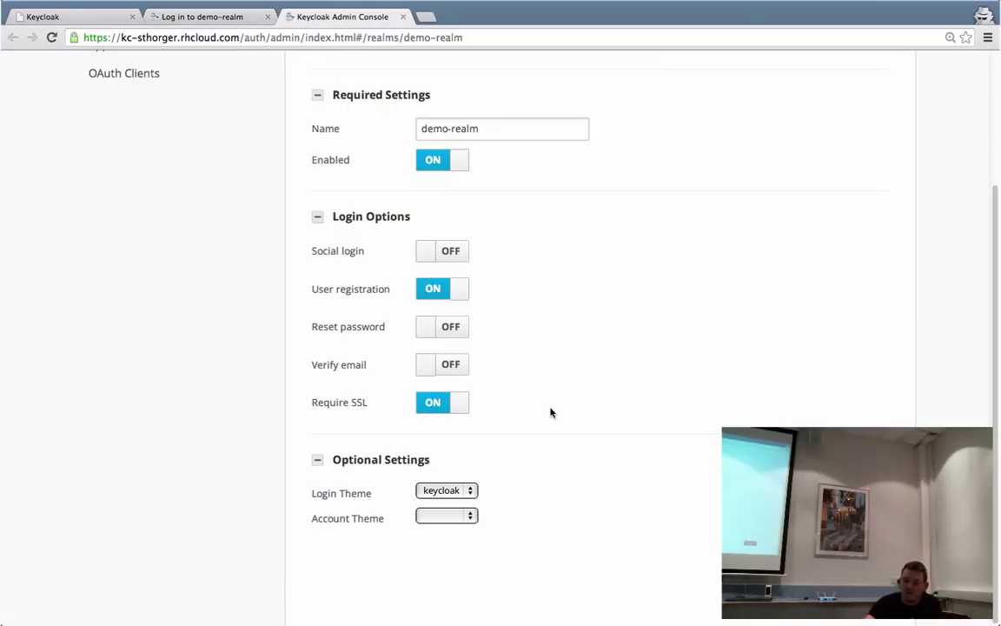
{"action": "left_click", "coordinate": [139, 19]}
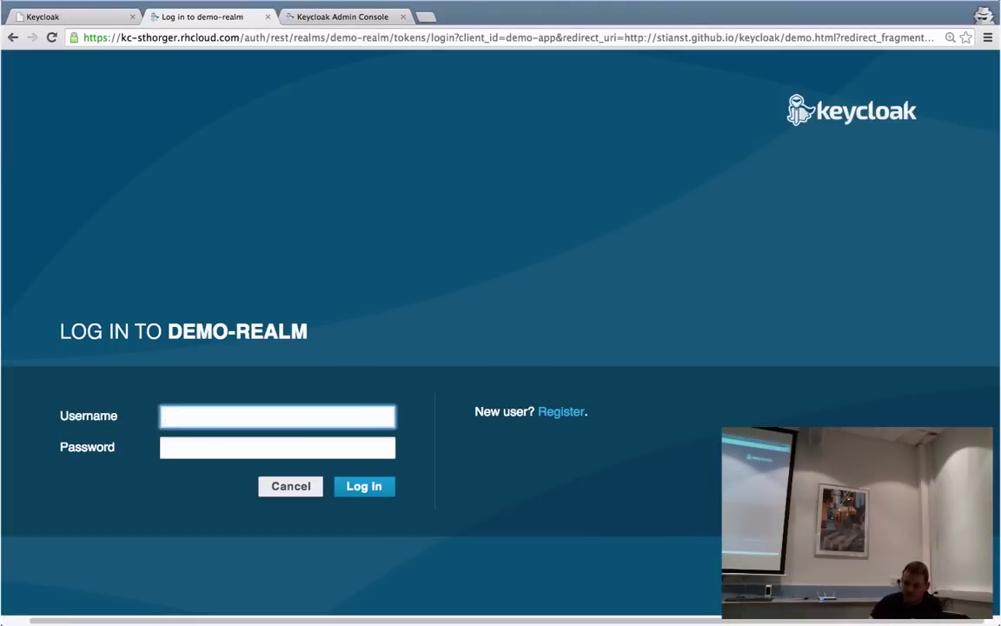
{"action": "scroll", "coordinate": [501, 330], "scroll_direction": "left", "scroll_amount": 3}
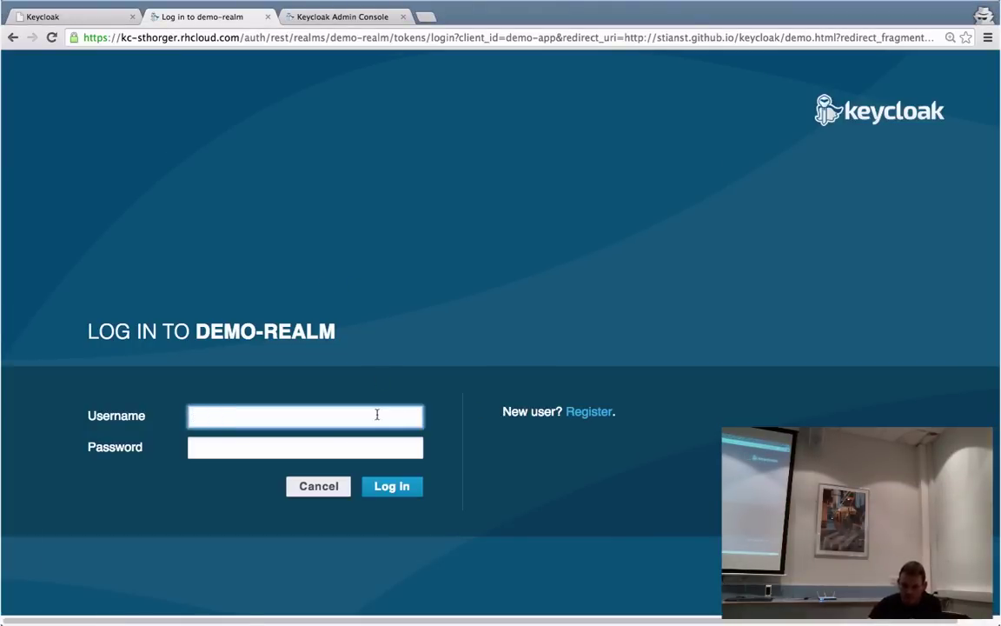
Step: Log in as the self-registered user with its password and advance to the Add Required Action slide
{"action": "type", "text": "self"}
{"action": "key", "text": "Tab"}
{"action": "type", "text": "self"}
{"action": "key", "text": "Return"}
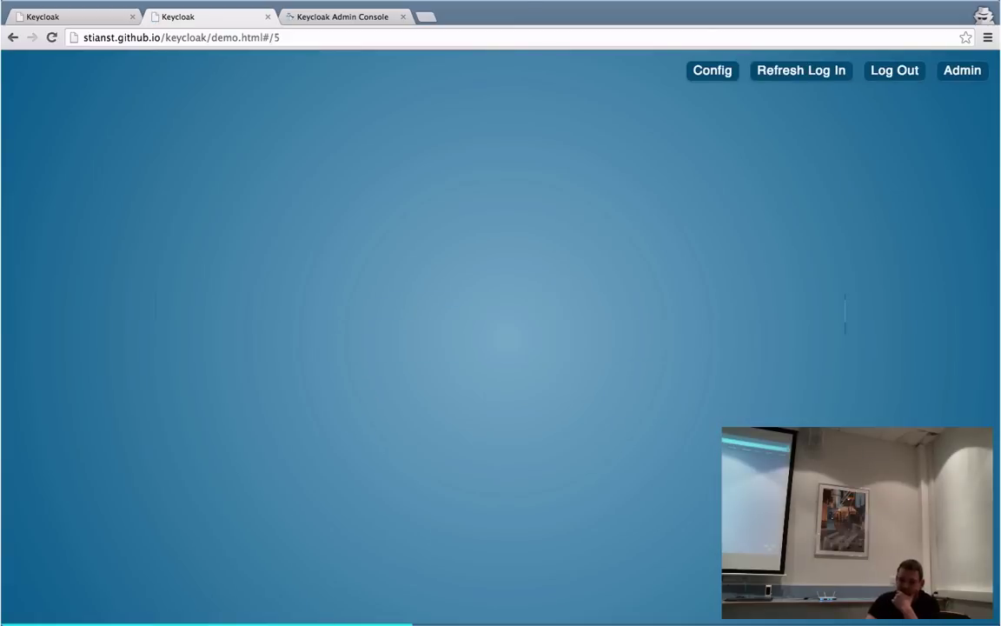
{"action": "key", "text": "Right"}
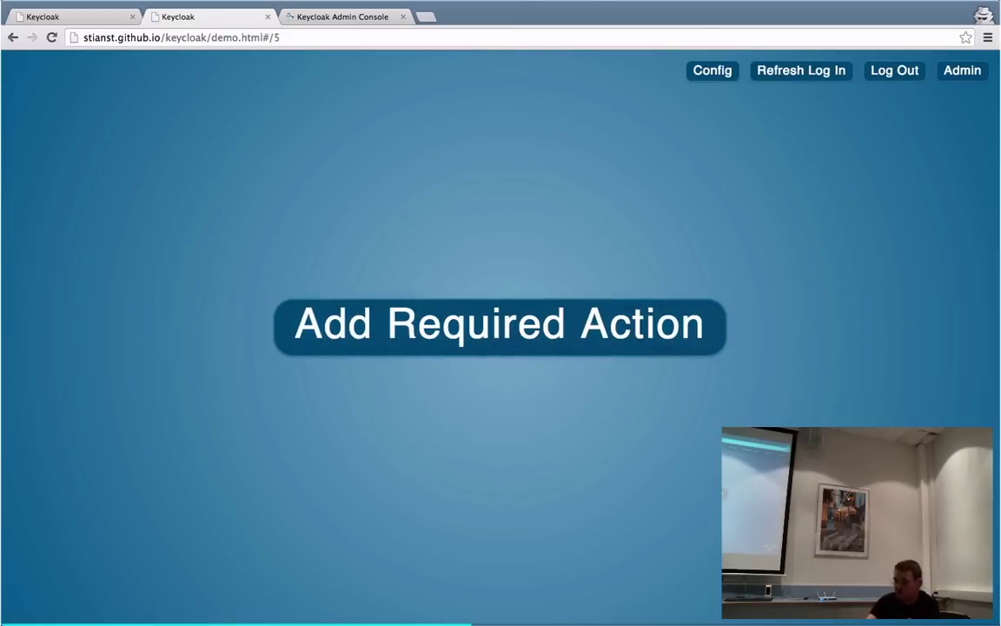
Step: Close the duplicate admin tab and open the self-registered user's details from View all users
{"action": "left_click", "coordinate": [505, 331]}
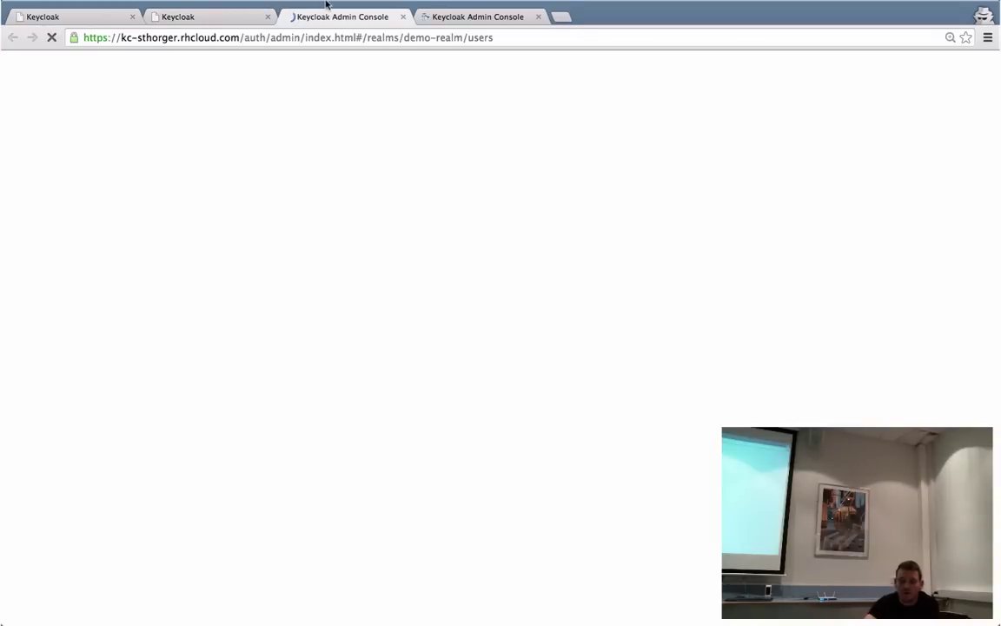
{"action": "left_click", "coordinate": [538, 17]}
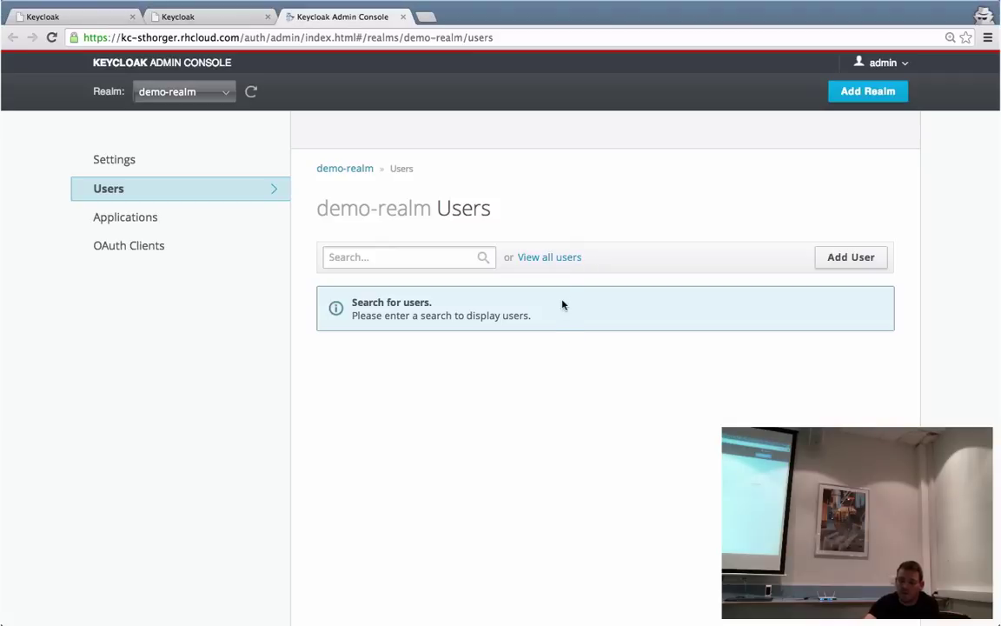
{"action": "left_click", "coordinate": [549, 258]}
{"action": "left_click", "coordinate": [332, 337]}
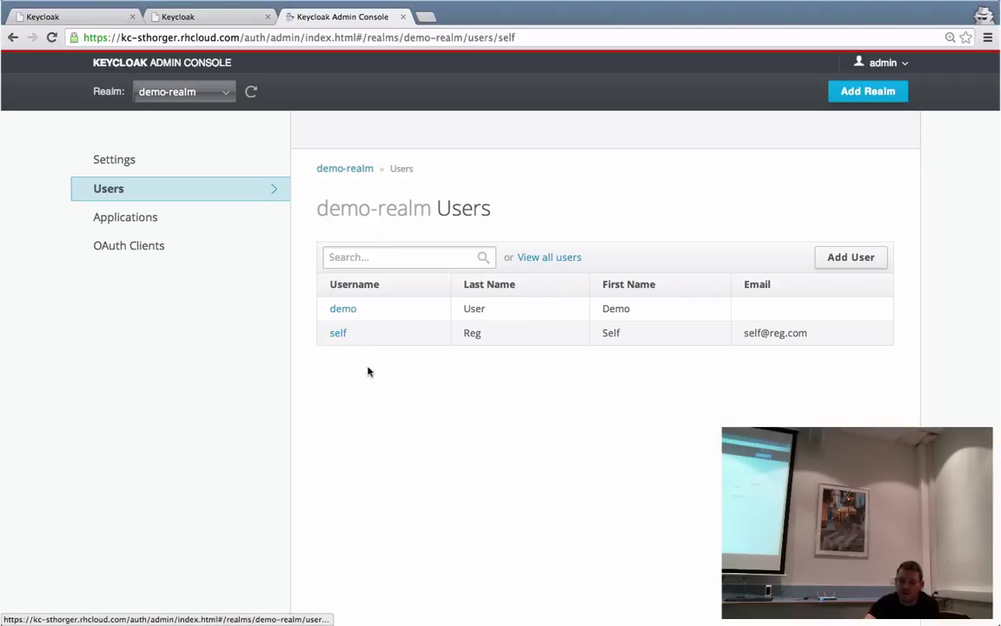
Step: Add Update Profile as a required user action, save, and return to the demo app
{"action": "left_click", "coordinate": [522, 471]}
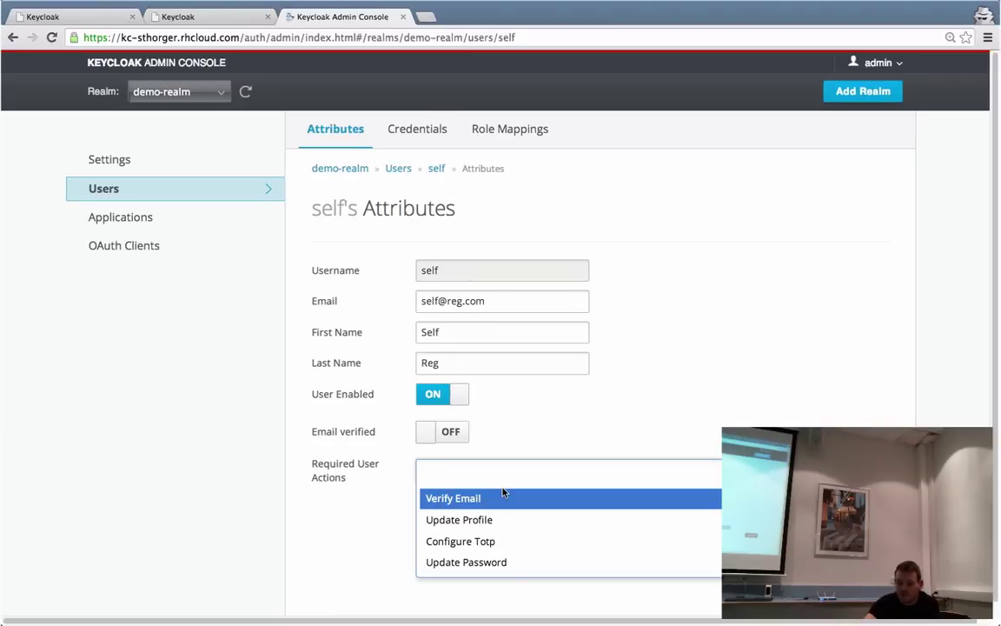
{"action": "left_click", "coordinate": [459, 520]}
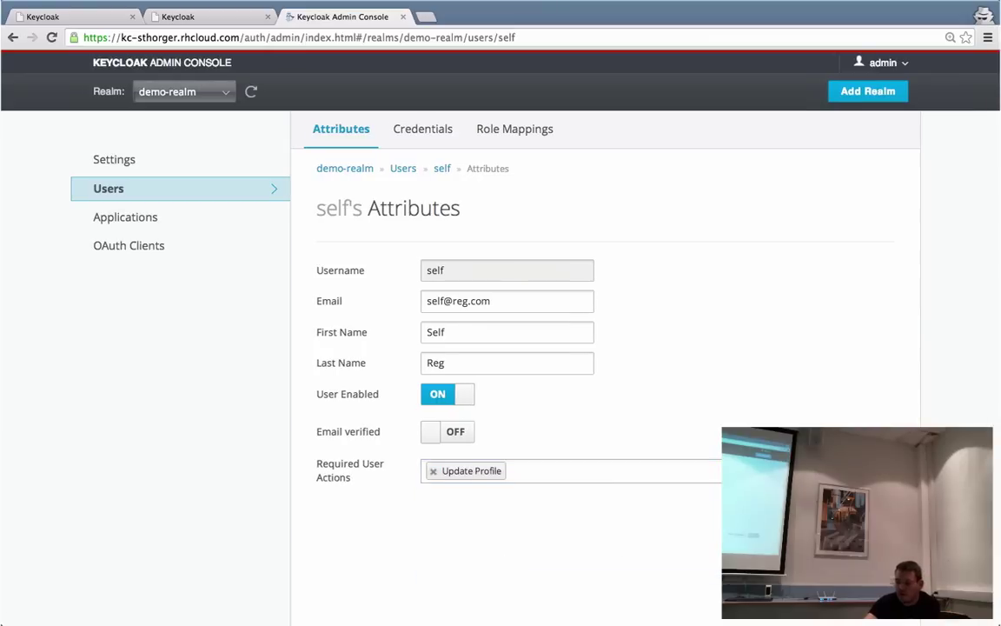
{"action": "left_click", "coordinate": [515, 504]}
{"action": "left_click", "coordinate": [209, 17]}
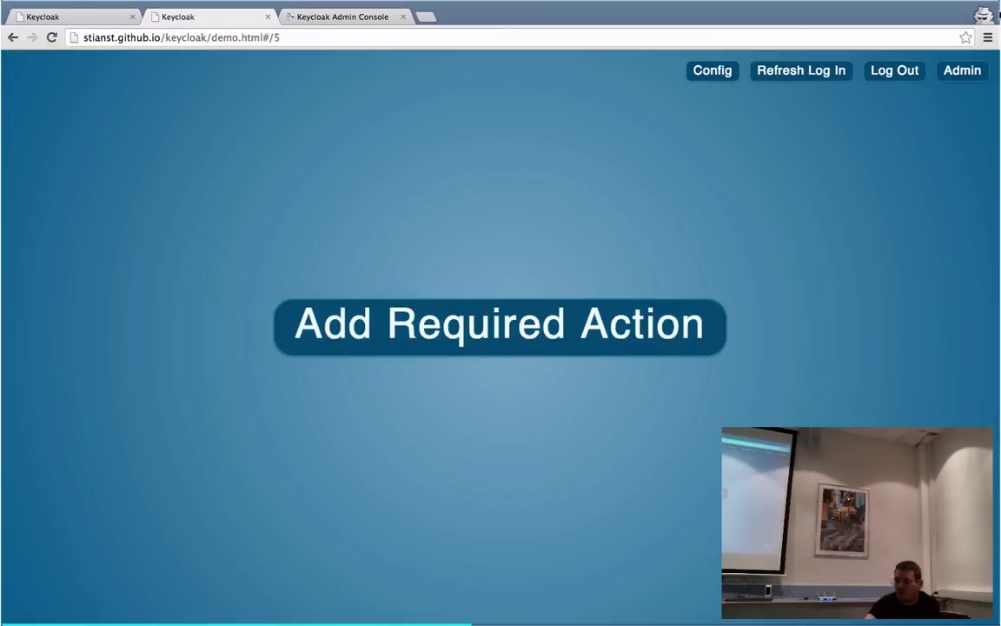
Step: Refresh the demo login and submit the Update Account Information form
{"action": "left_click", "coordinate": [787, 70]}
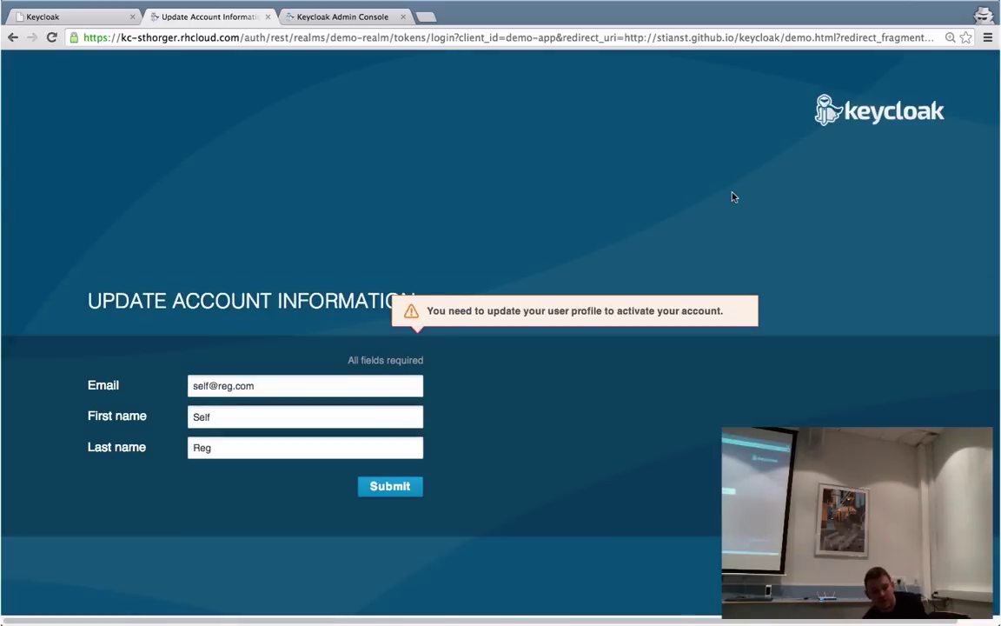
{"action": "left_click", "coordinate": [325, 415]}
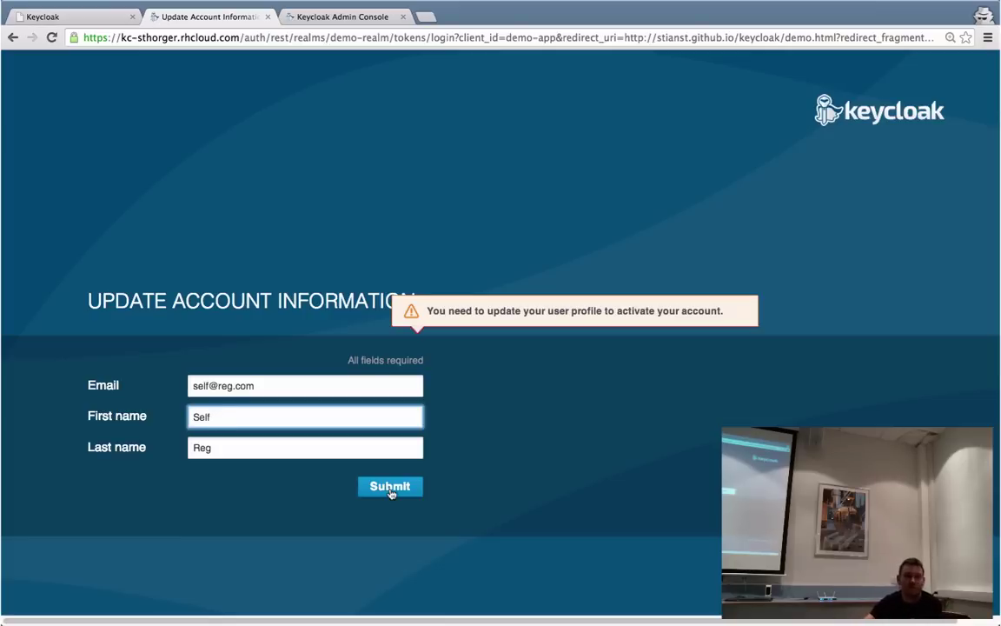
{"action": "left_click", "coordinate": [391, 488]}
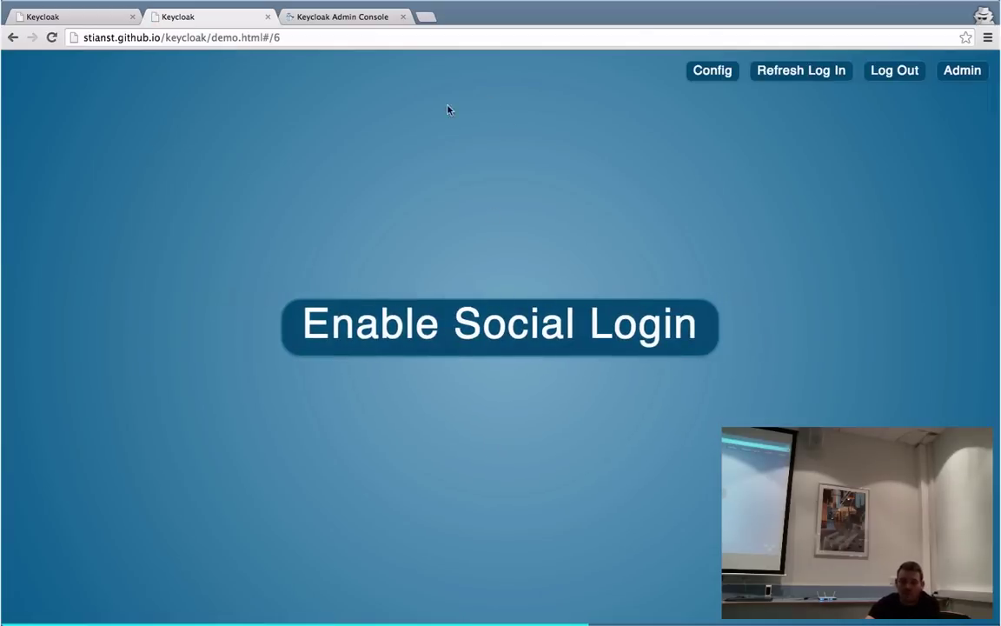
Step: Close the old Admin Console tab and open demo-realm General Settings via Enable Social Login
{"action": "left_click", "coordinate": [357, 17]}
{"action": "key", "text": "super+w"}
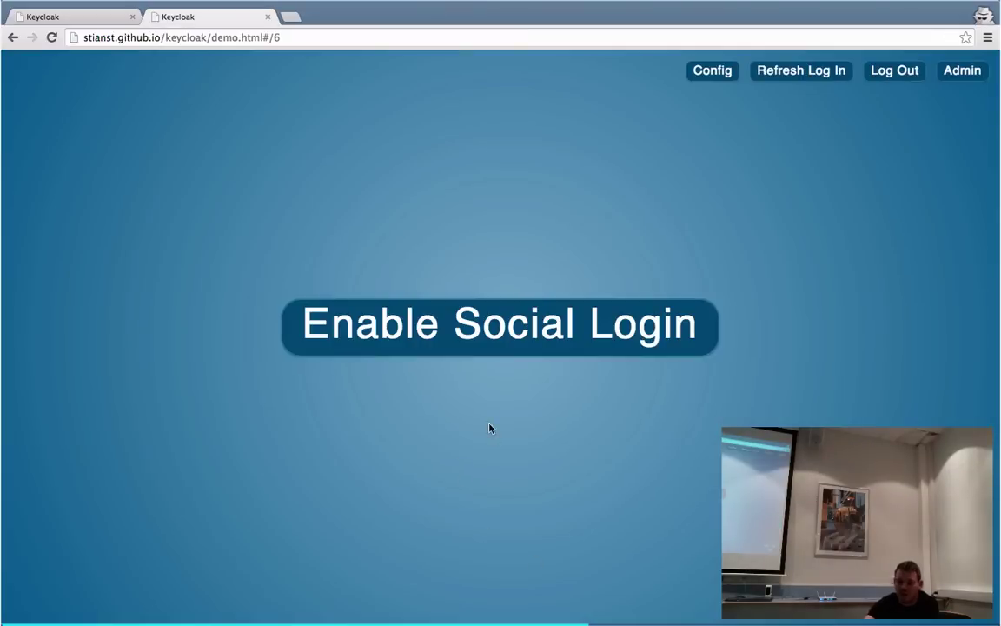
{"action": "left_click", "coordinate": [496, 344]}
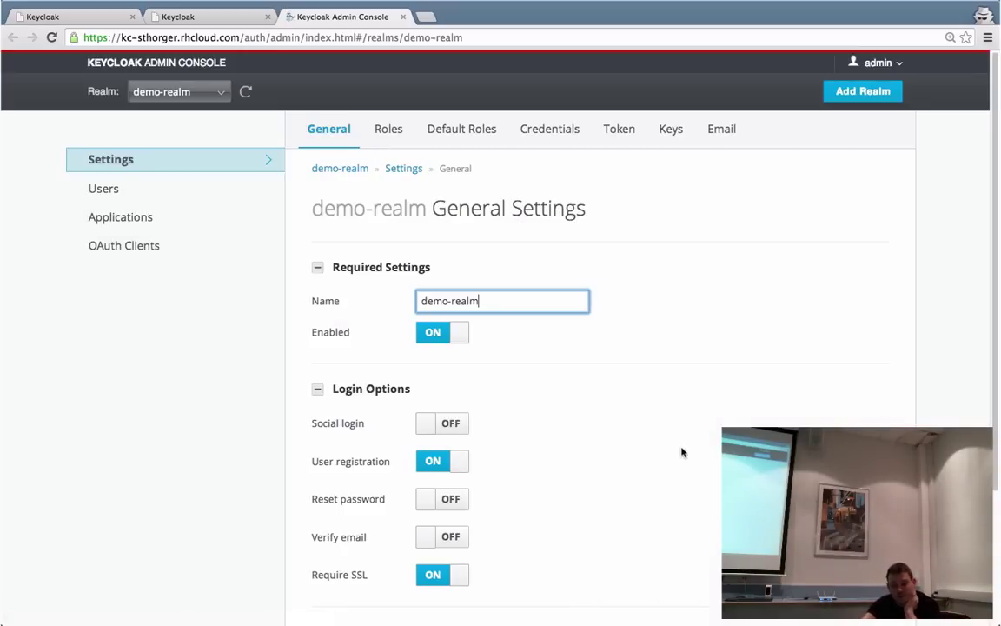
{"action": "left_click", "coordinate": [610, 423]}
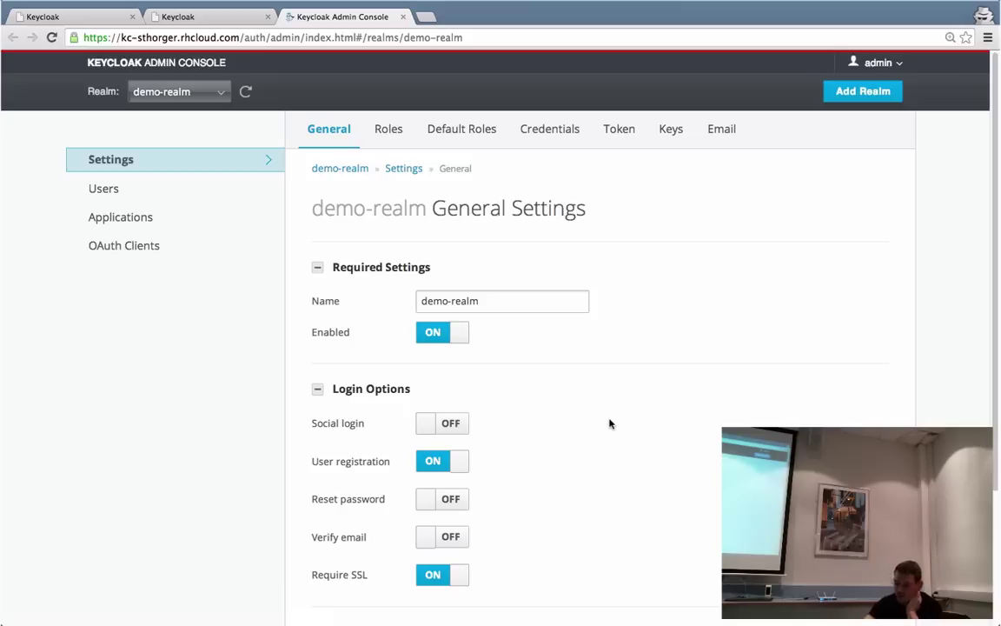
{"action": "scroll", "coordinate": [591, 391], "scroll_direction": "down", "scroll_amount": 3}
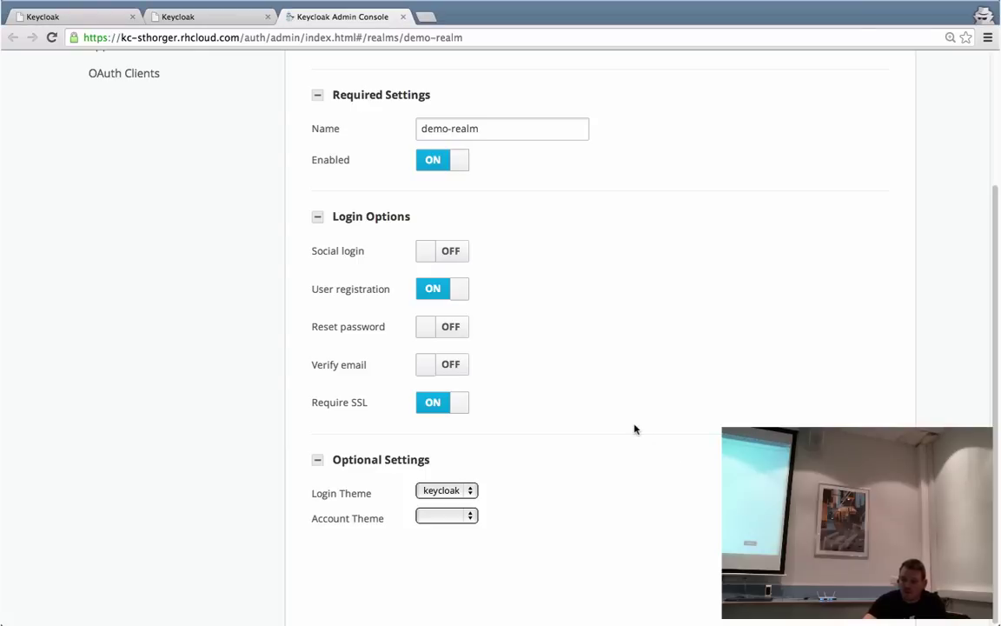
{"action": "scroll", "coordinate": [661, 417], "scroll_direction": "up", "scroll_amount": 4}
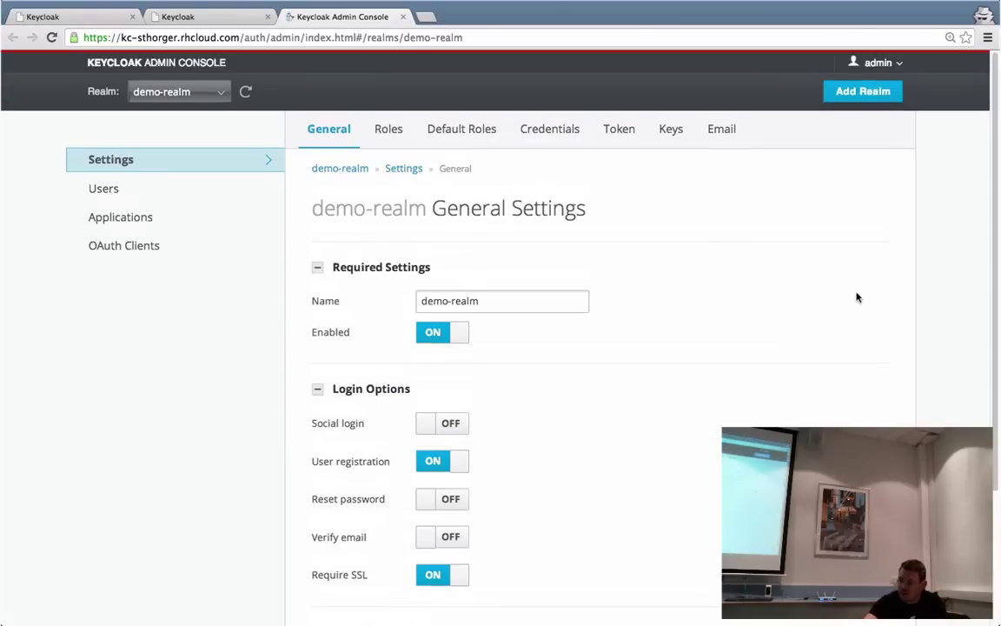
{"action": "scroll", "coordinate": [608, 400], "scroll_direction": "down", "scroll_amount": 2}
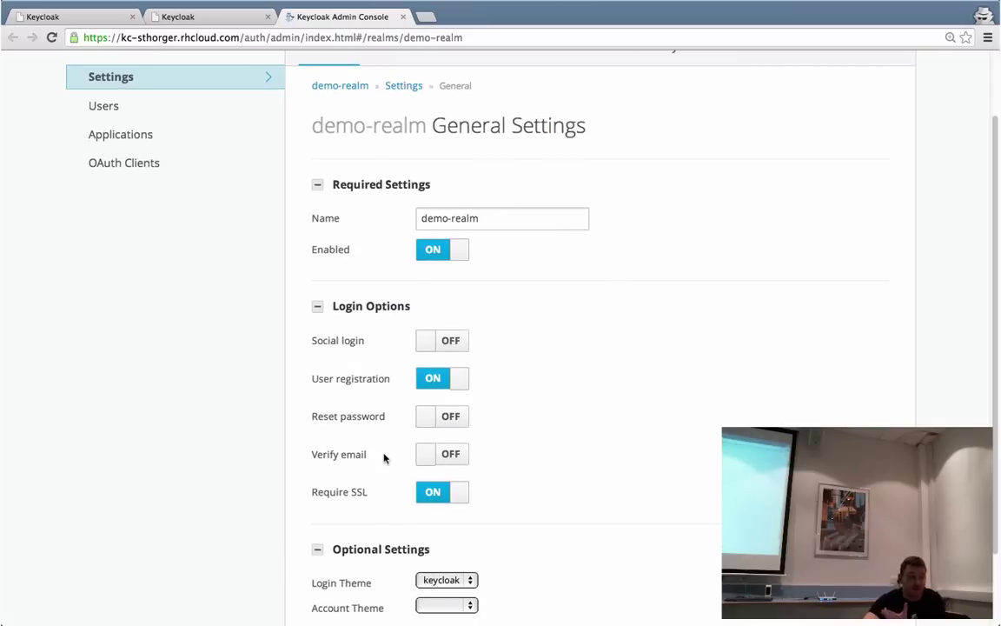
Step: Turn on Social login and Update profile on first social login, then save demo-realm
{"action": "left_click", "coordinate": [450, 341]}
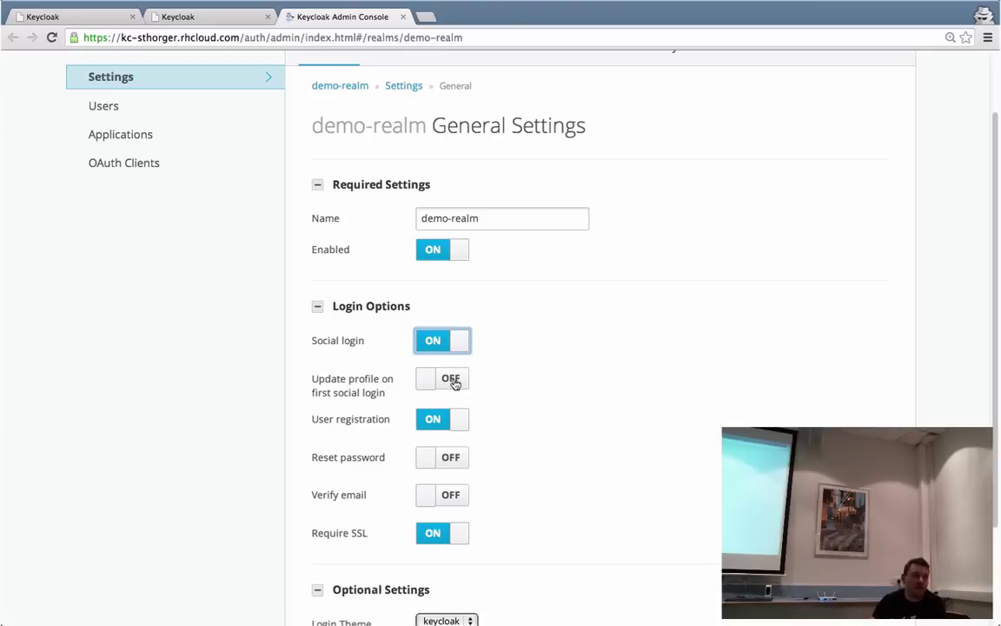
{"action": "left_click", "coordinate": [453, 380]}
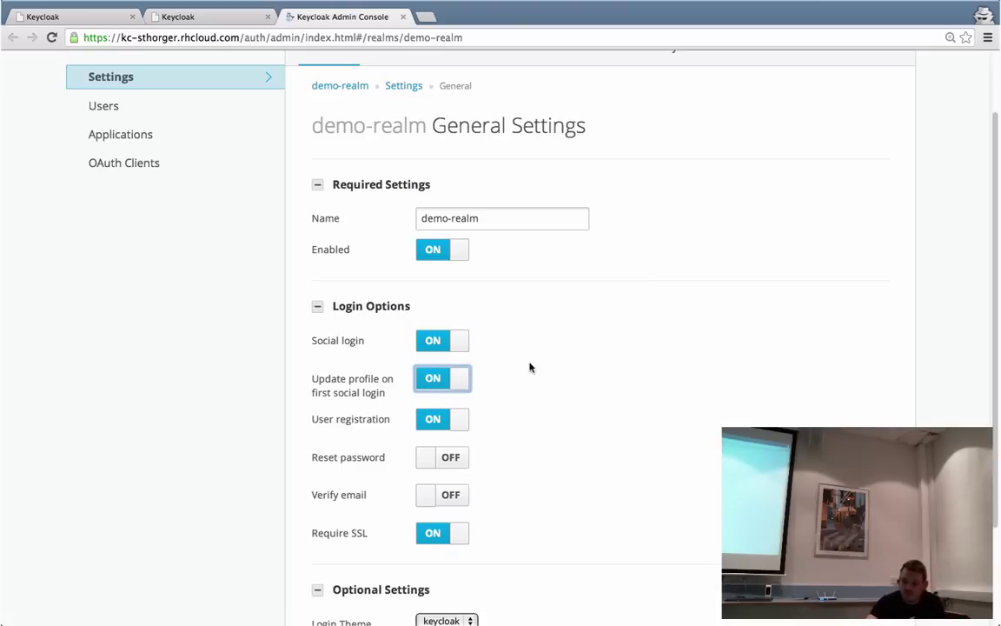
{"action": "scroll", "coordinate": [547, 383], "scroll_direction": "up", "scroll_amount": 3}
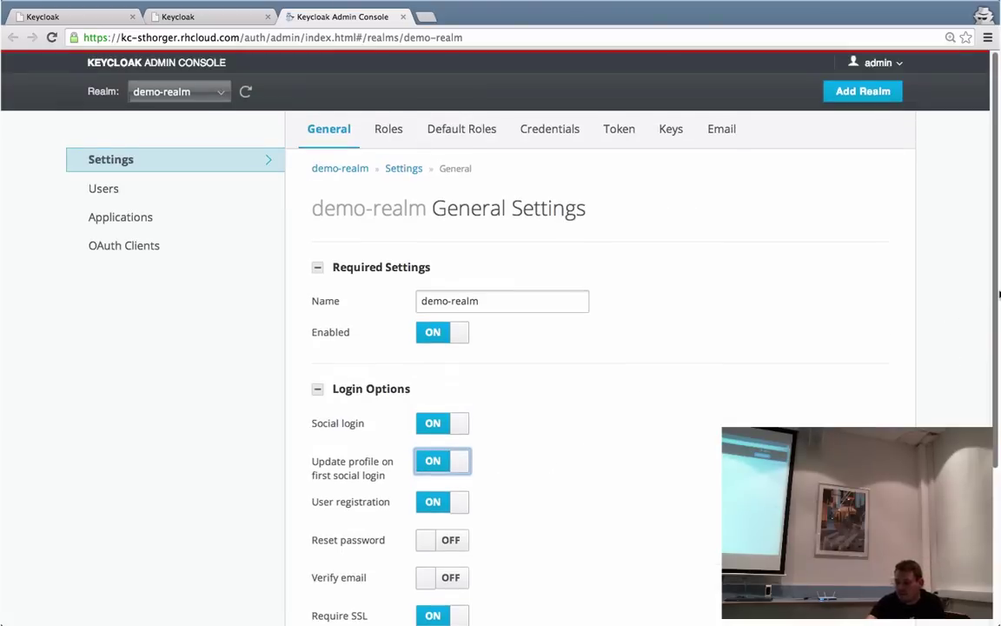
{"action": "scroll", "coordinate": [500, 348], "scroll_direction": "down", "scroll_amount": 3}
{"action": "key", "text": "Return"}
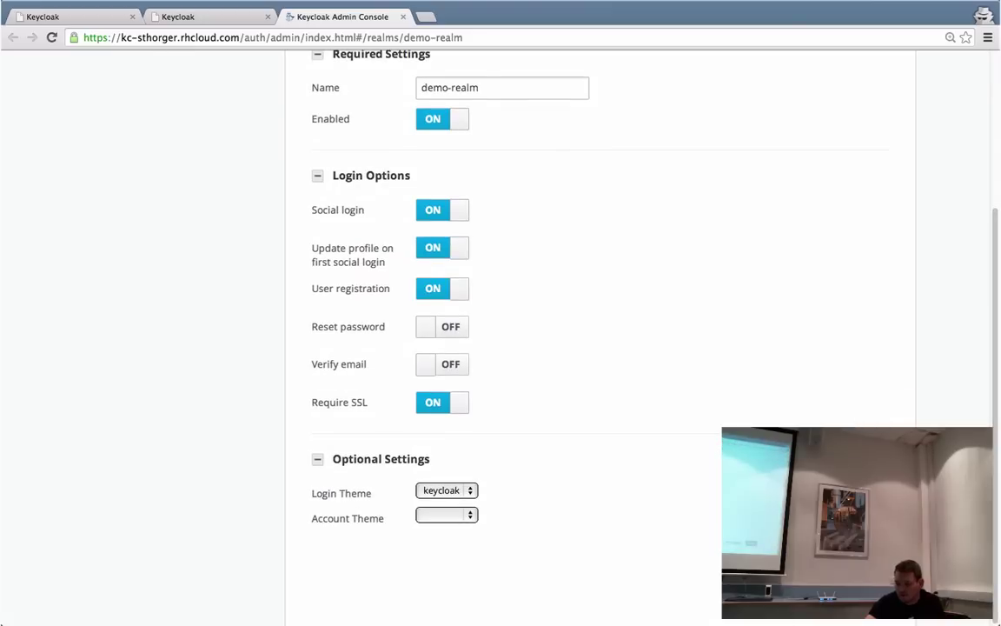
{"action": "scroll", "coordinate": [690, 230], "scroll_direction": "up", "scroll_amount": 5}
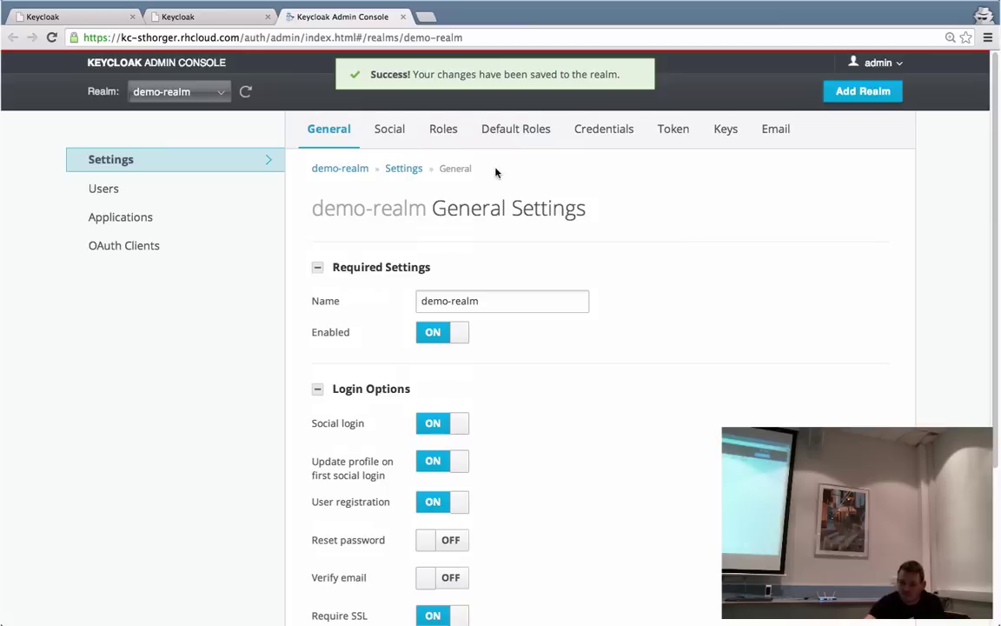
Step: Add Github from the Social tab's Add provider dropdown
{"action": "left_click", "coordinate": [396, 133]}
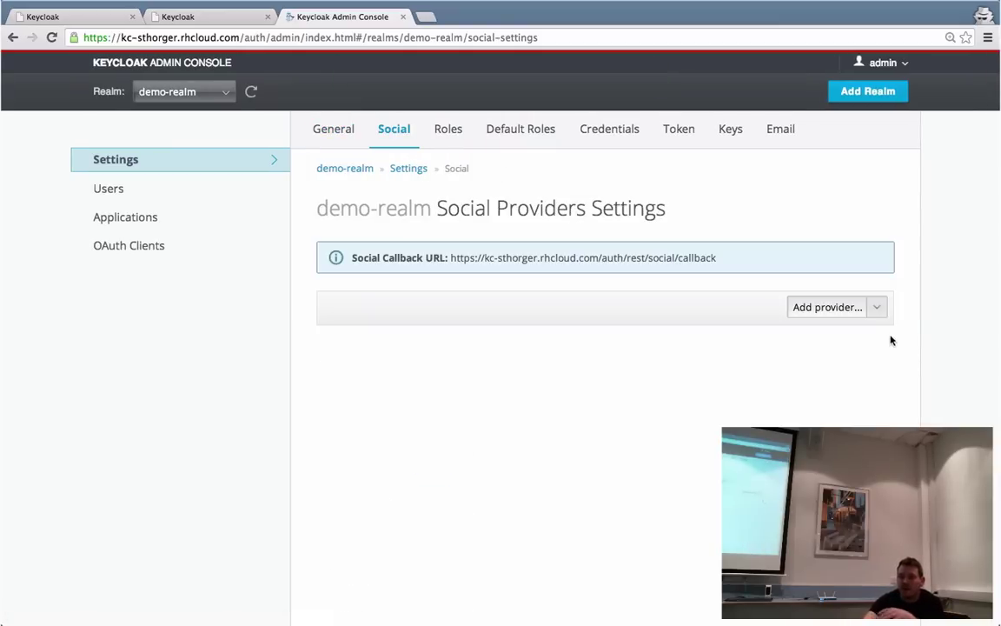
{"action": "left_click", "coordinate": [860, 308]}
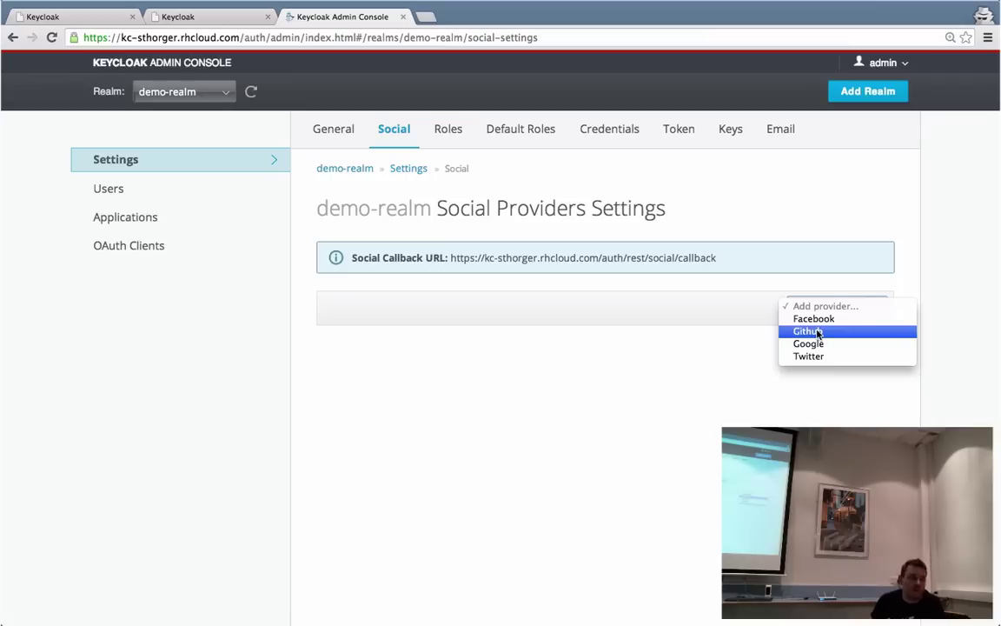
{"action": "left_click", "coordinate": [818, 332]}
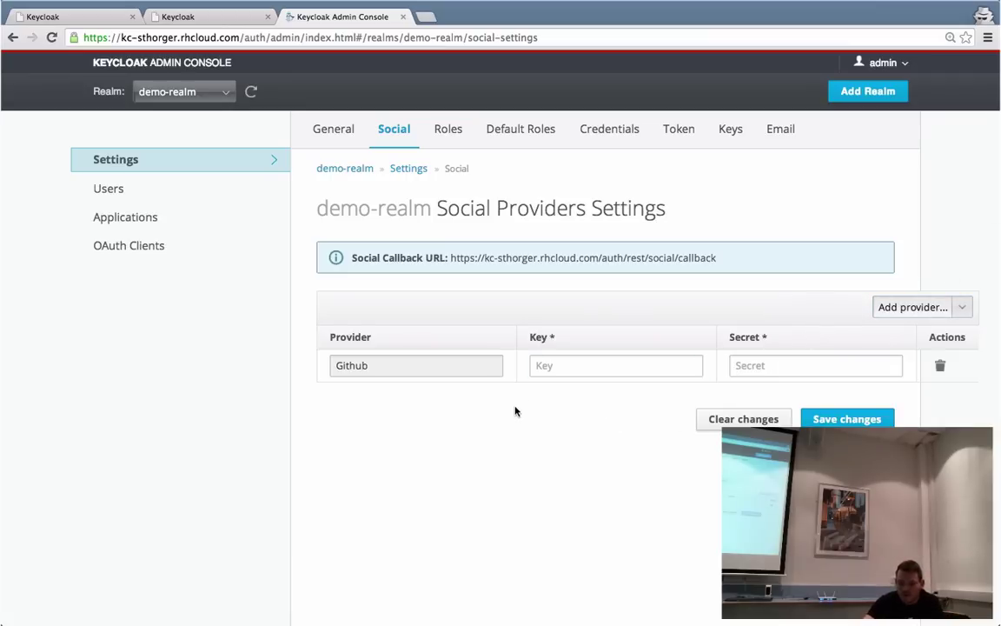
Step: Load the presenter's GitHub profile URL in a new browser tab
{"action": "left_click", "coordinate": [426, 17]}
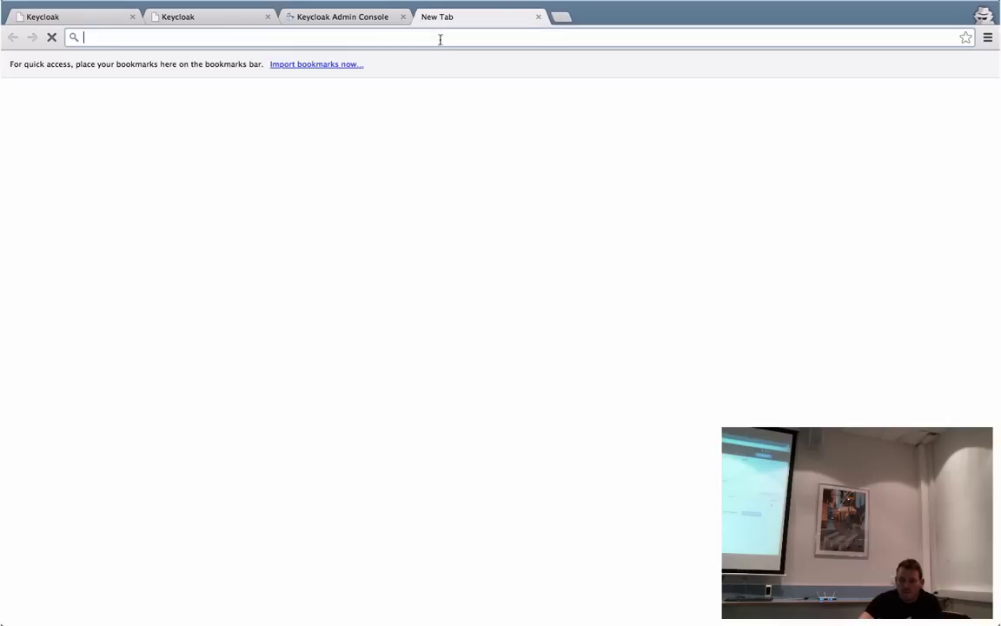
{"action": "type", "text": "github"}
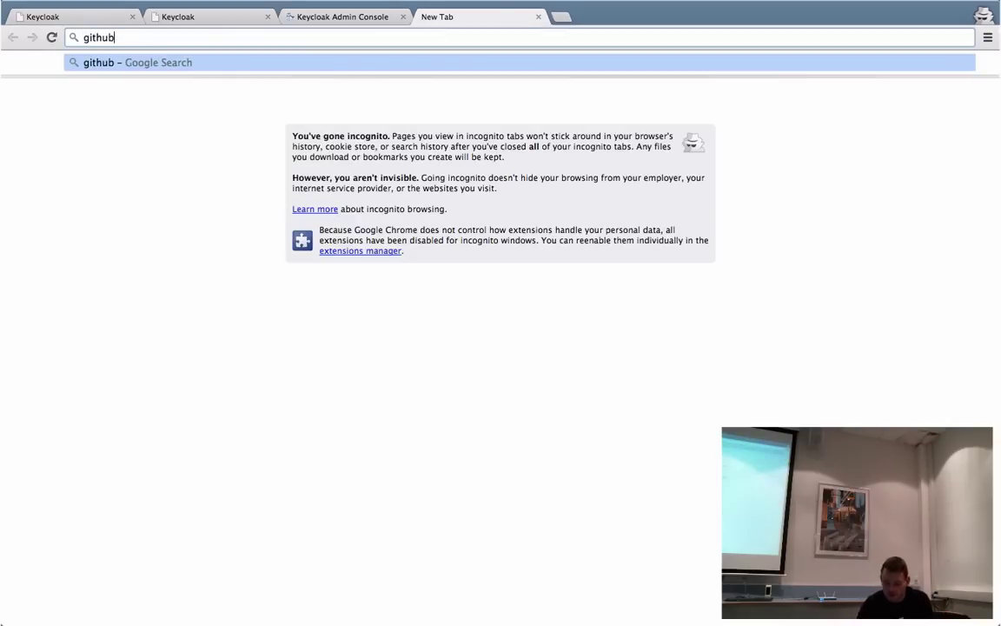
{"action": "type", "text": ".com/stianst"}
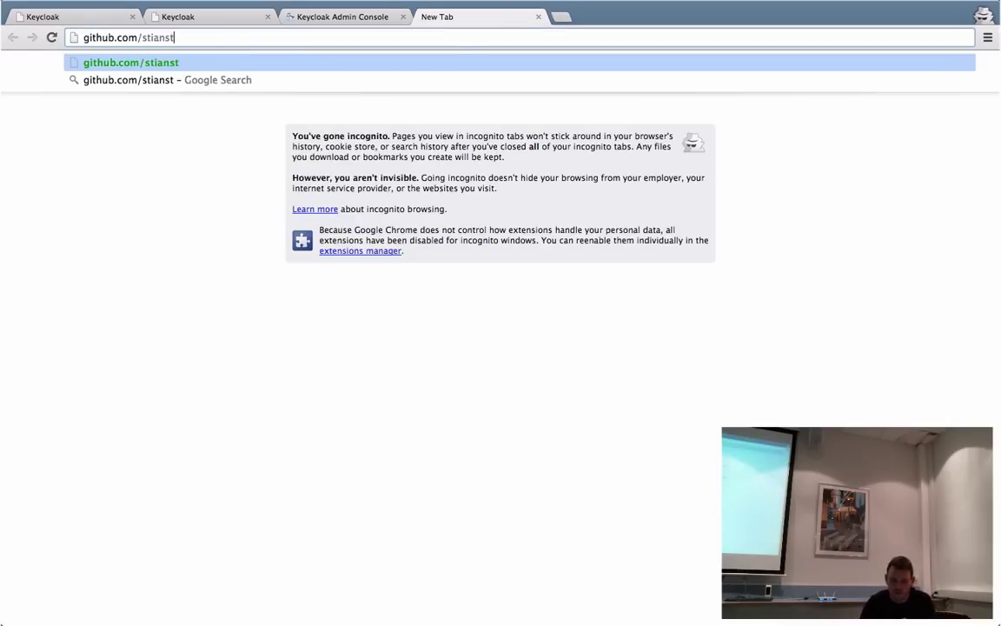
{"action": "key", "text": "Return"}
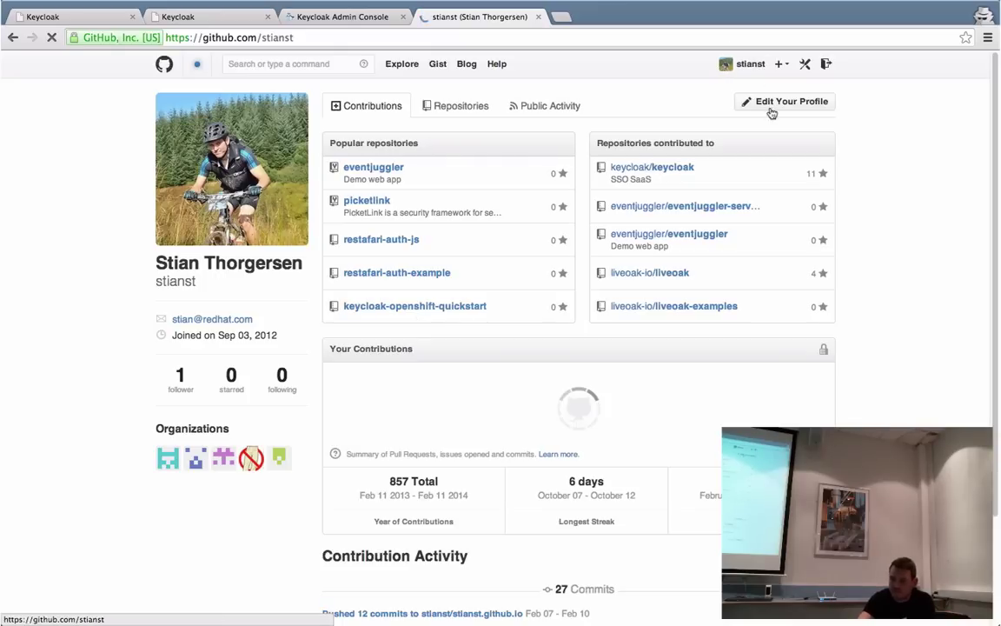
Step: Go to the GitHub applications settings page
{"action": "left_click", "coordinate": [771, 106]}
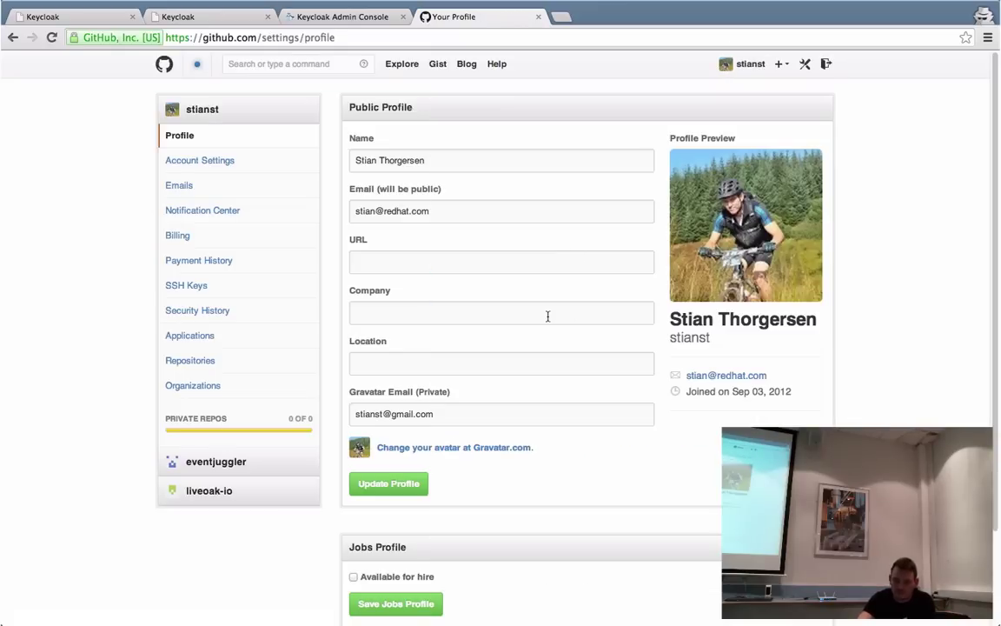
{"action": "left_click", "coordinate": [185, 336]}
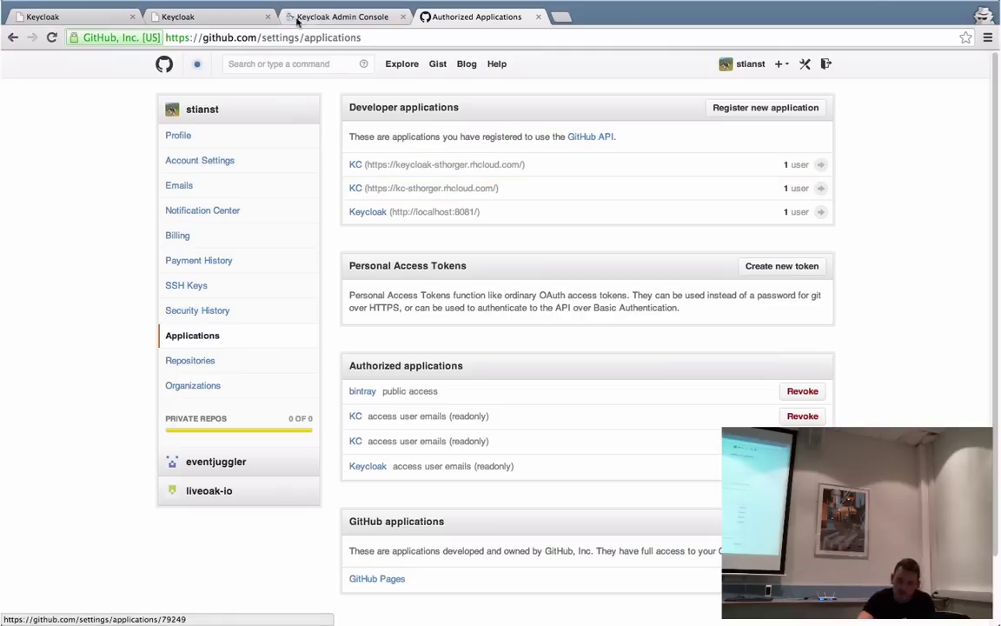
{"action": "left_click", "coordinate": [343, 17]}
{"action": "left_click", "coordinate": [486, 12]}
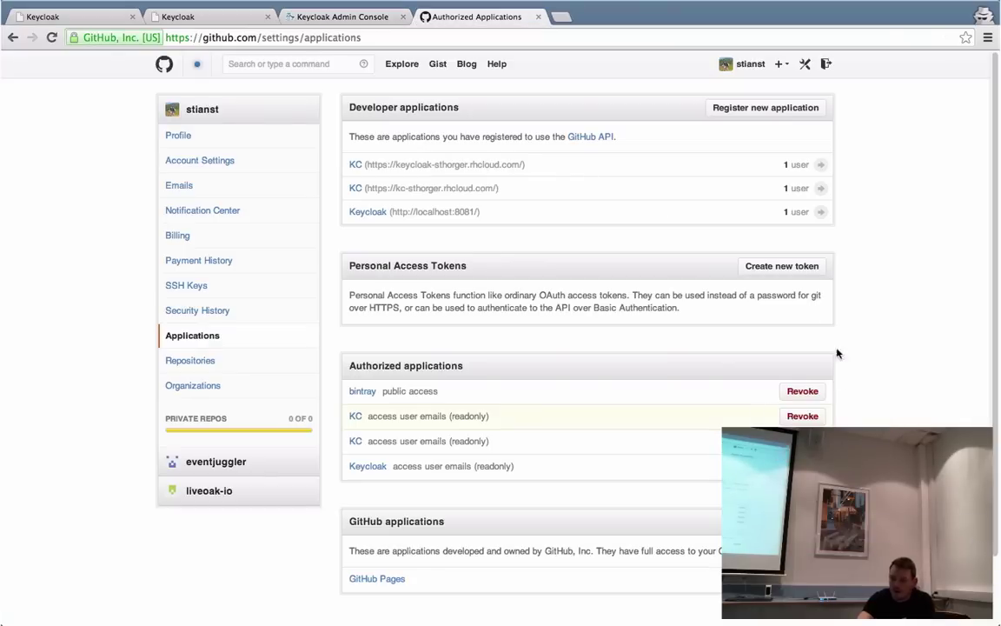
Step: Start a new OAuth application named KC Demo with homepage keycloak.org
{"action": "left_click", "coordinate": [724, 107]}
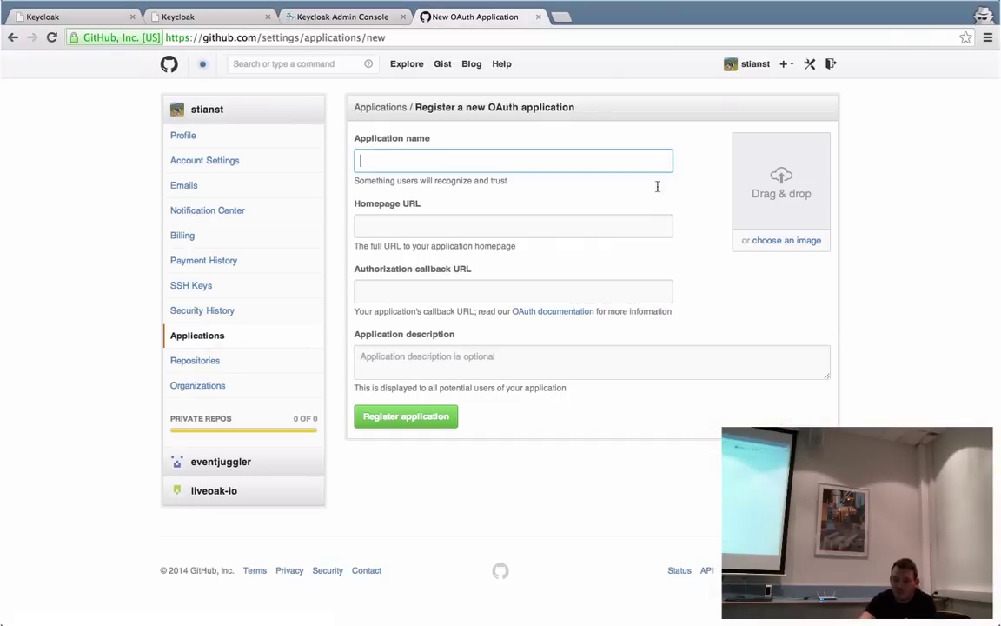
{"action": "type", "text": "KC Demo"}
{"action": "key", "text": "Tab"}
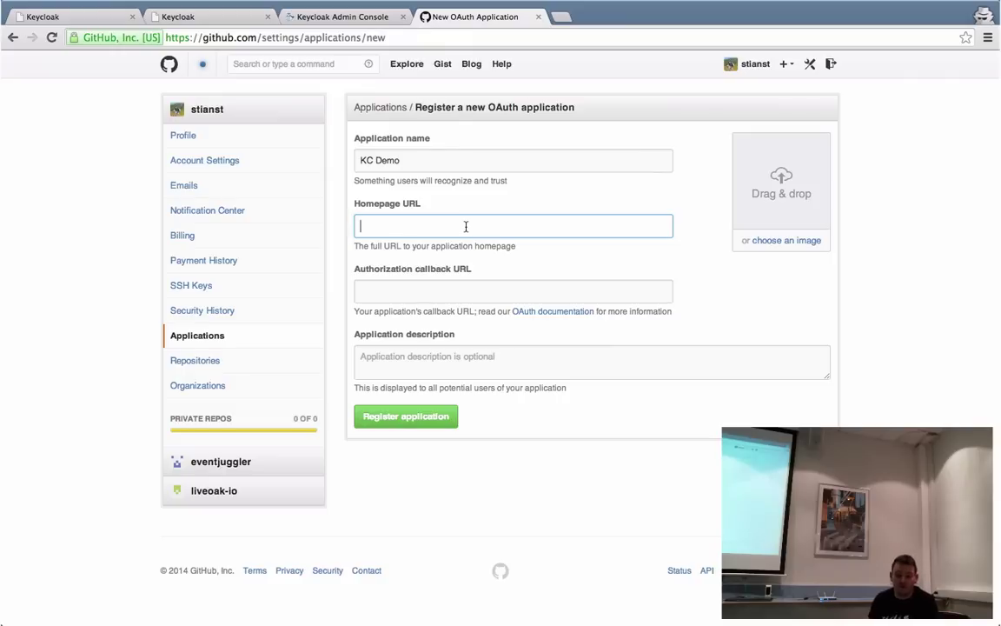
{"action": "type", "text": "keycloa"}
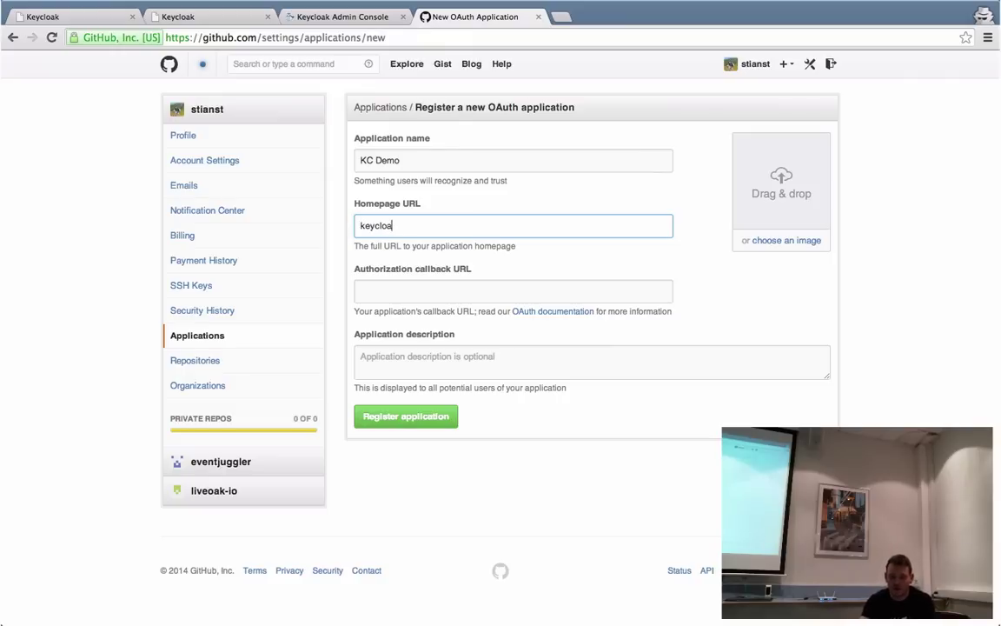
{"action": "type", "text": "k.org"}
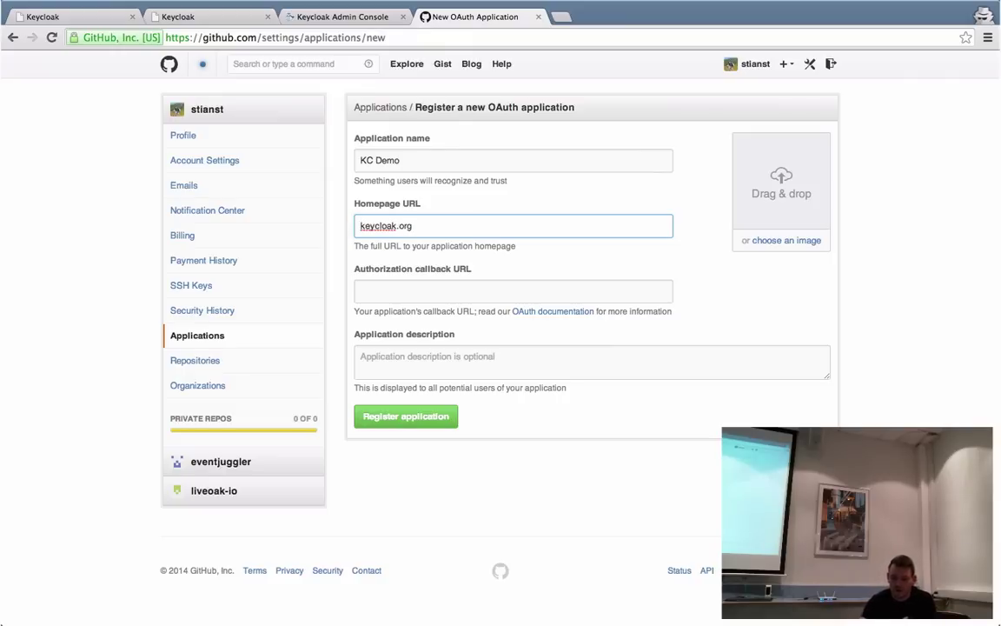
{"action": "left_click", "coordinate": [422, 284]}
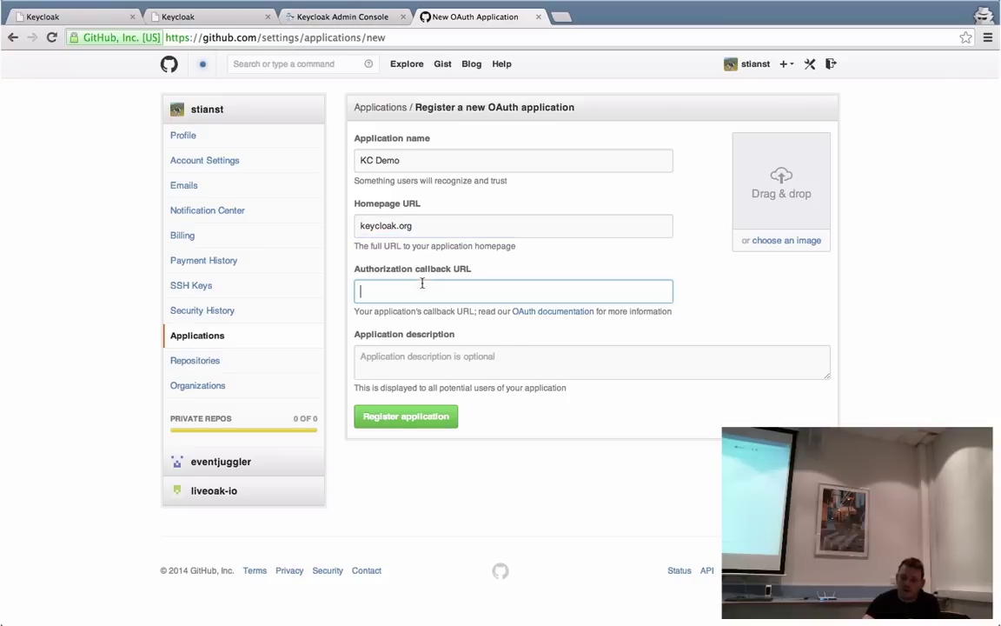
Step: Copy demo-realm's Social Callback URL from Keycloak and go back to the GitHub form
{"action": "left_click", "coordinate": [333, 19]}
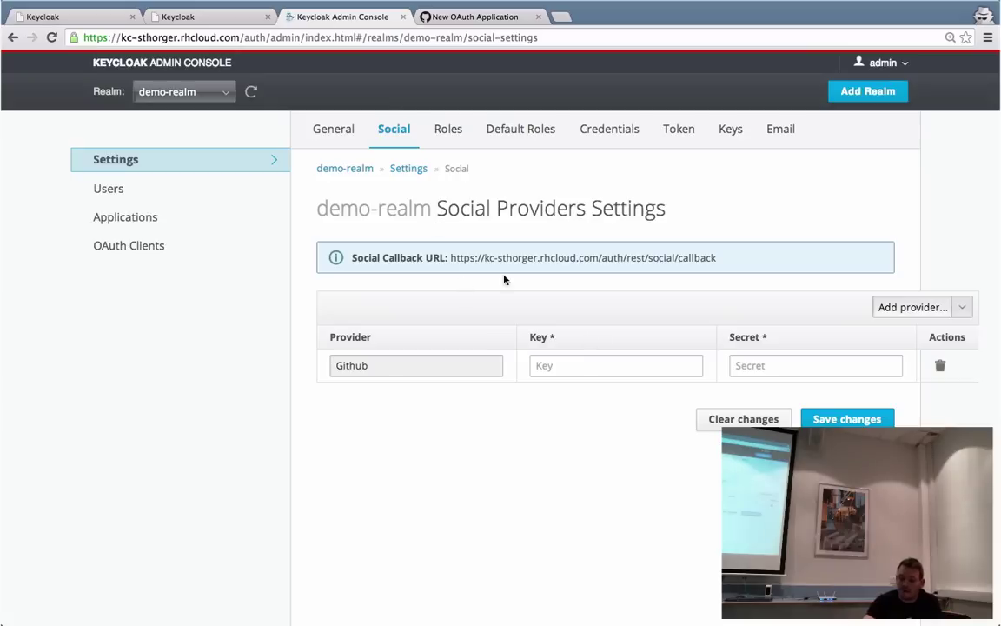
{"action": "left_click_drag", "start_coordinate": [452, 257], "coordinate": [706, 261]}
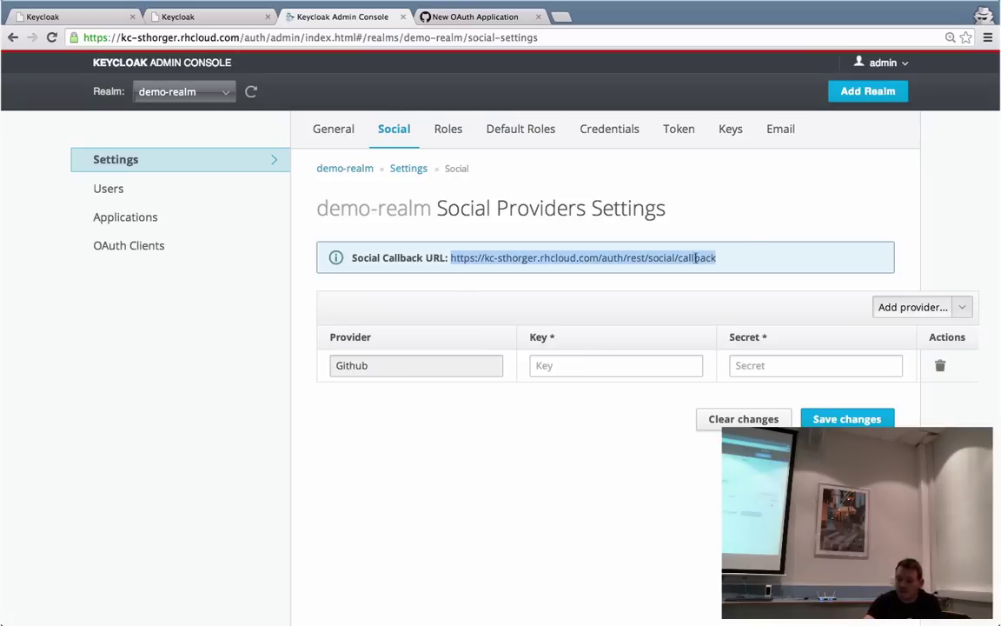
{"action": "right_click", "coordinate": [671, 262]}
{"action": "left_click", "coordinate": [689, 265]}
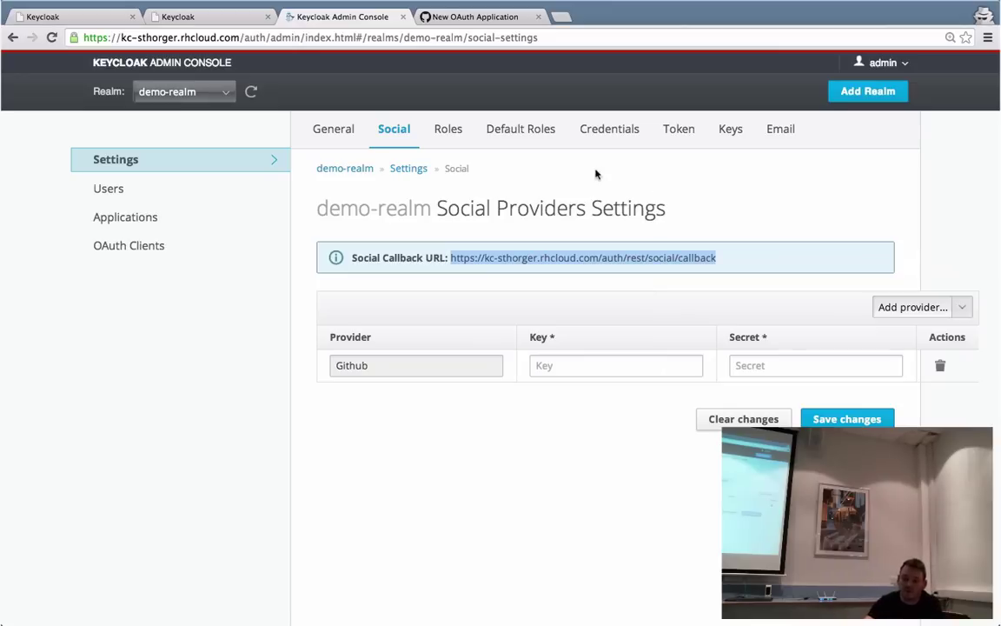
{"action": "left_click", "coordinate": [445, 19]}
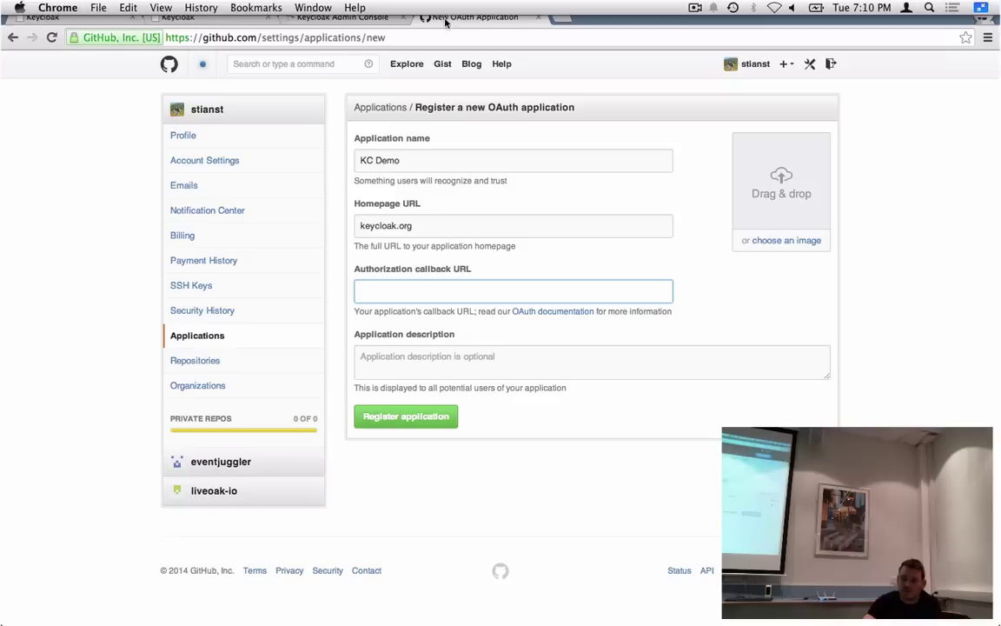
Step: Paste the Keycloak callback URL into the Authorization callback URL field and submit
{"action": "right_click", "coordinate": [459, 290]}
{"action": "left_click", "coordinate": [492, 356]}
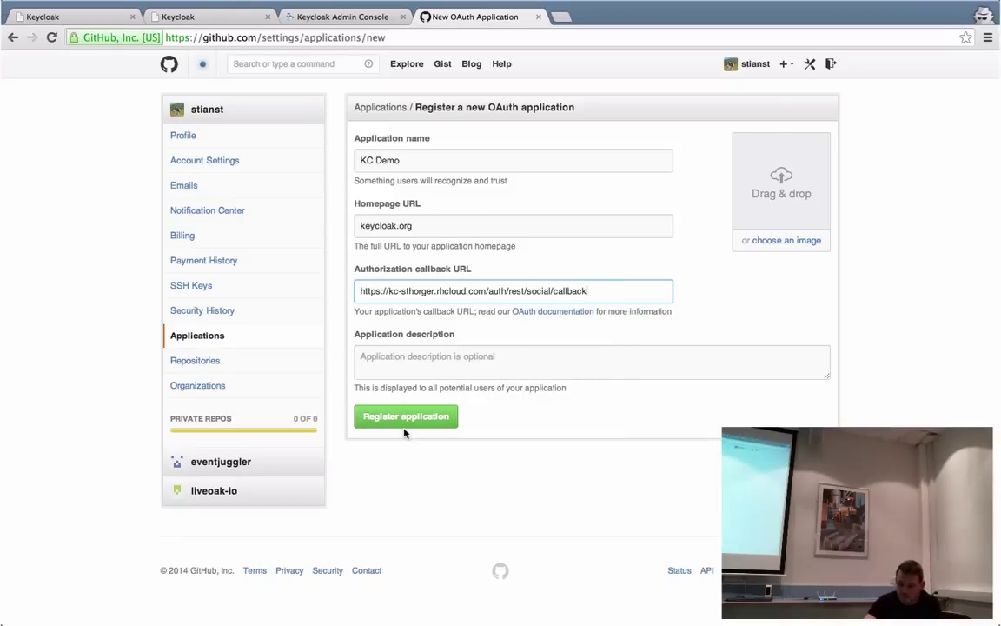
{"action": "left_click", "coordinate": [404, 419]}
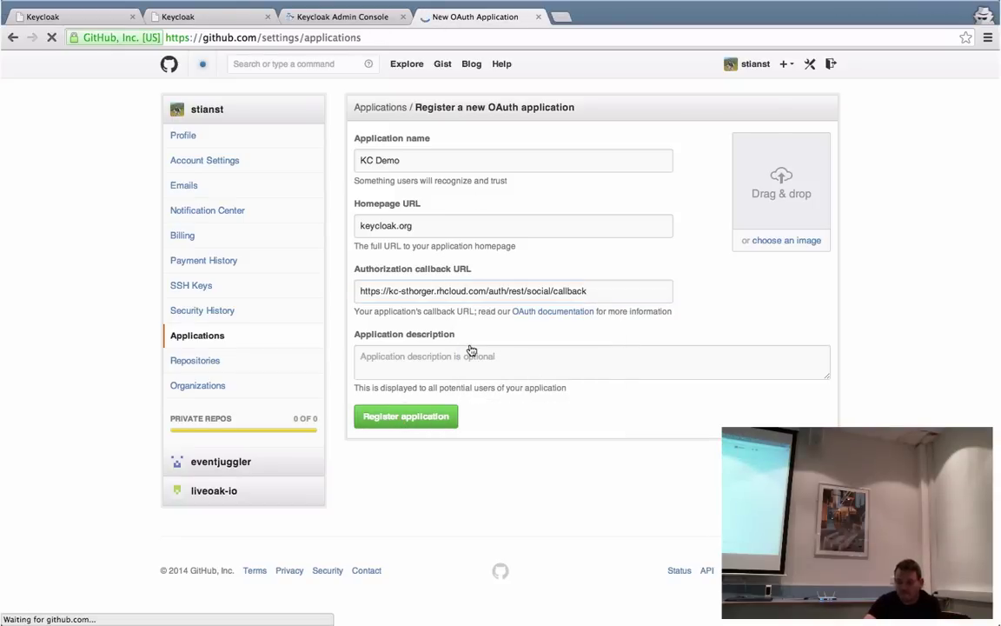
{"action": "left_click", "coordinate": [429, 228]}
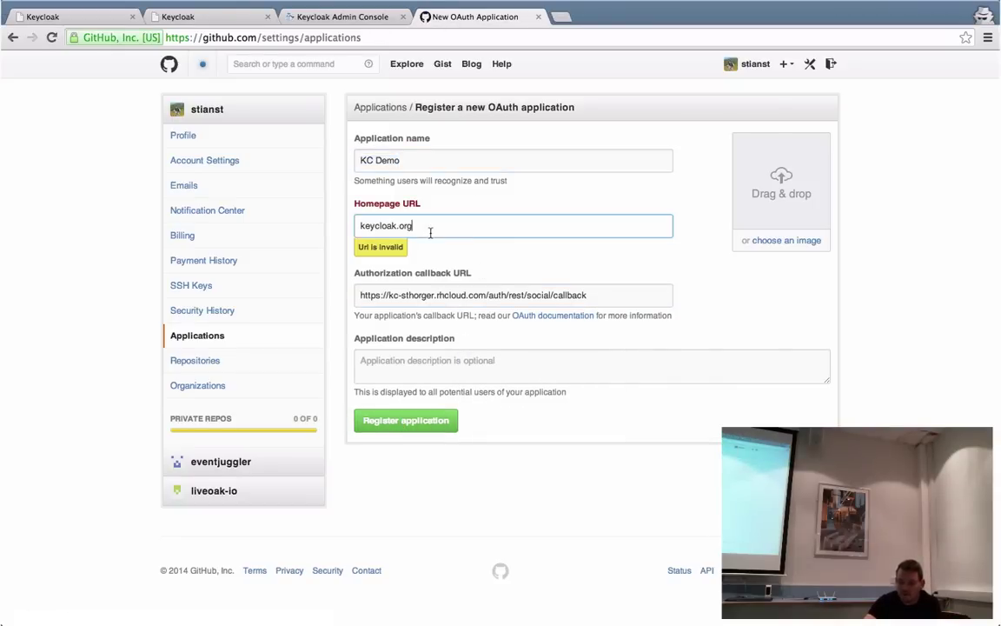
{"action": "left_click", "coordinate": [359, 225]}
{"action": "type", "text": "www."}
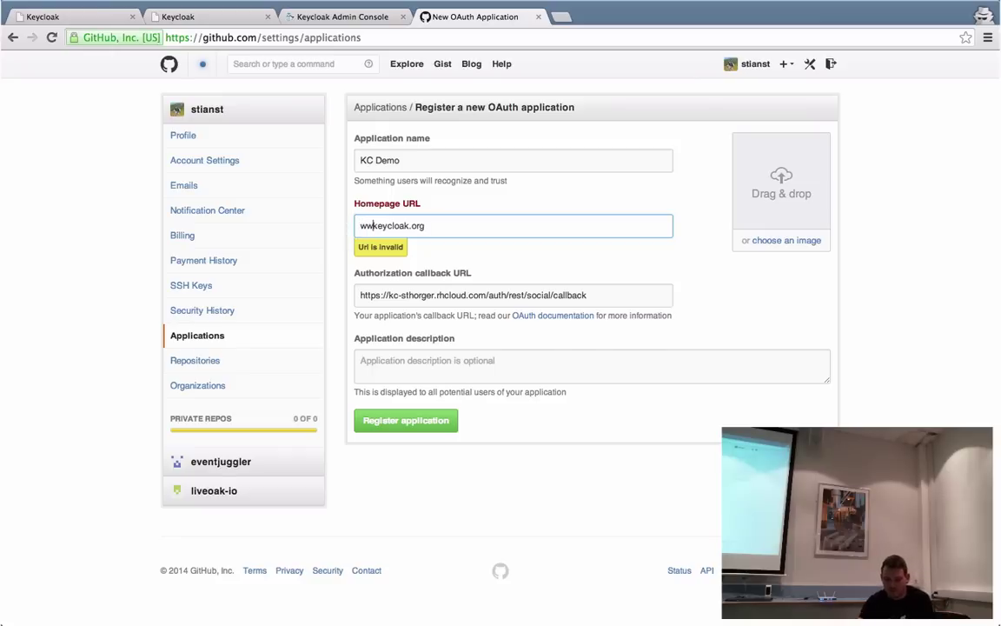
{"action": "left_click", "coordinate": [404, 424]}
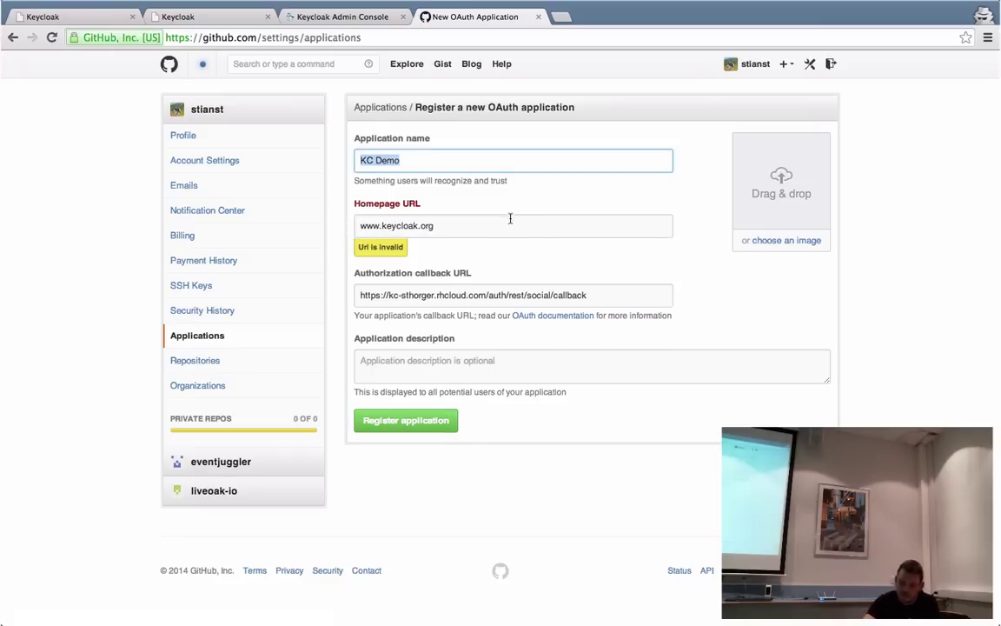
{"action": "left_click", "coordinate": [362, 225]}
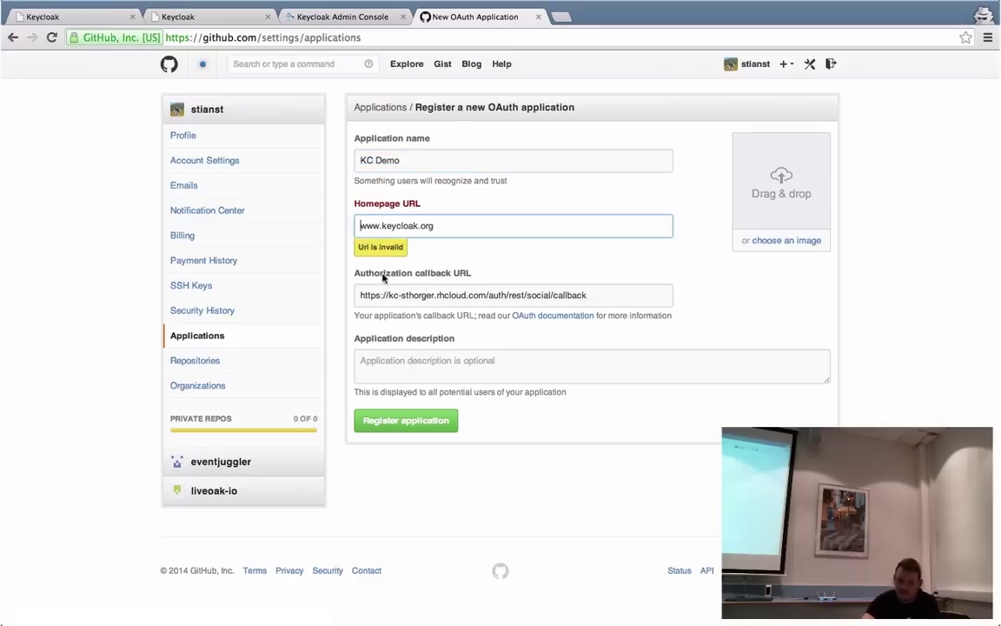
{"action": "type", "text": "http://"}
{"action": "left_click", "coordinate": [409, 429]}
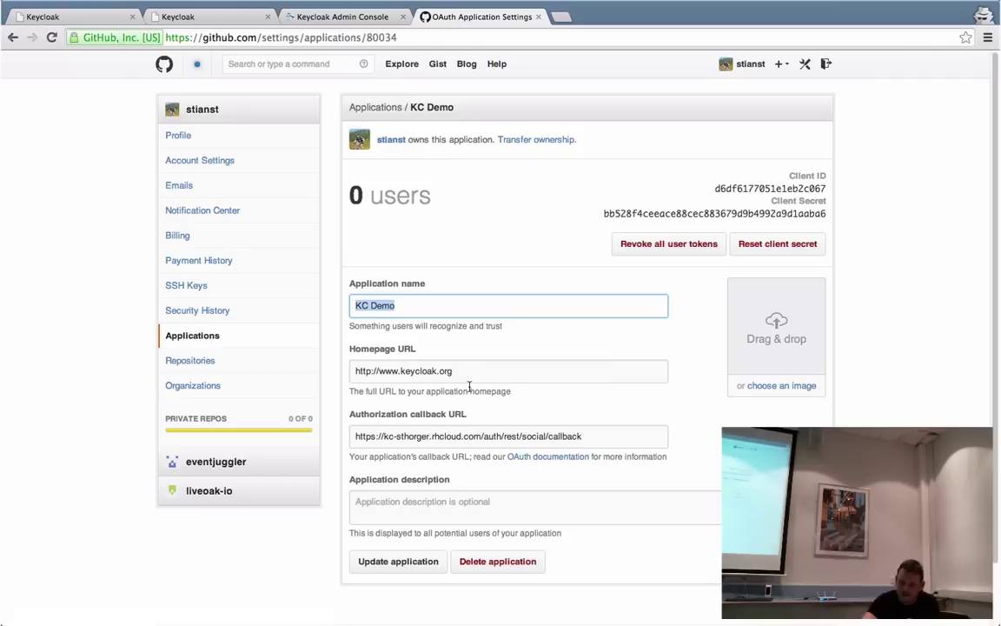
Step: Copy the KC Demo client ID from GitHub into the Github provider's Key field
{"action": "double_click", "coordinate": [745, 189]}
{"action": "right_click", "coordinate": [745, 190]}
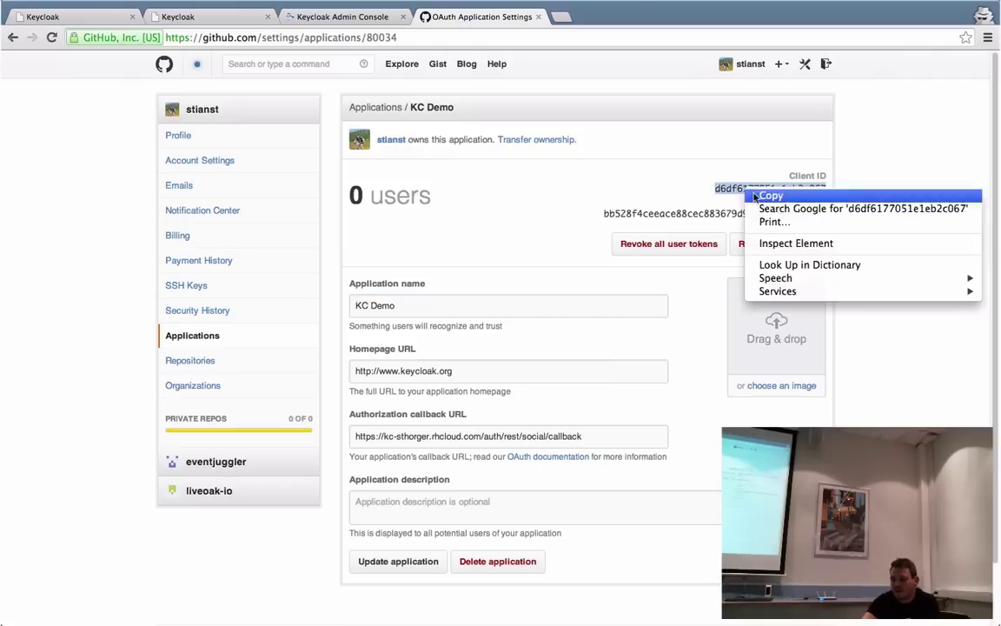
{"action": "left_click", "coordinate": [771, 196]}
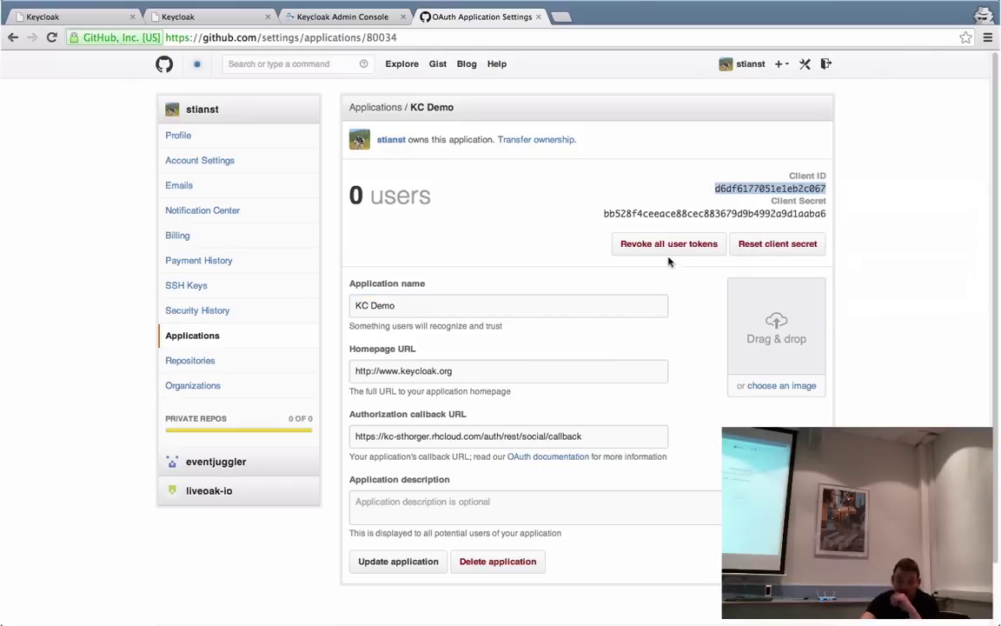
{"action": "left_click", "coordinate": [343, 16]}
{"action": "left_click", "coordinate": [591, 366]}
{"action": "right_click", "coordinate": [590, 366]}
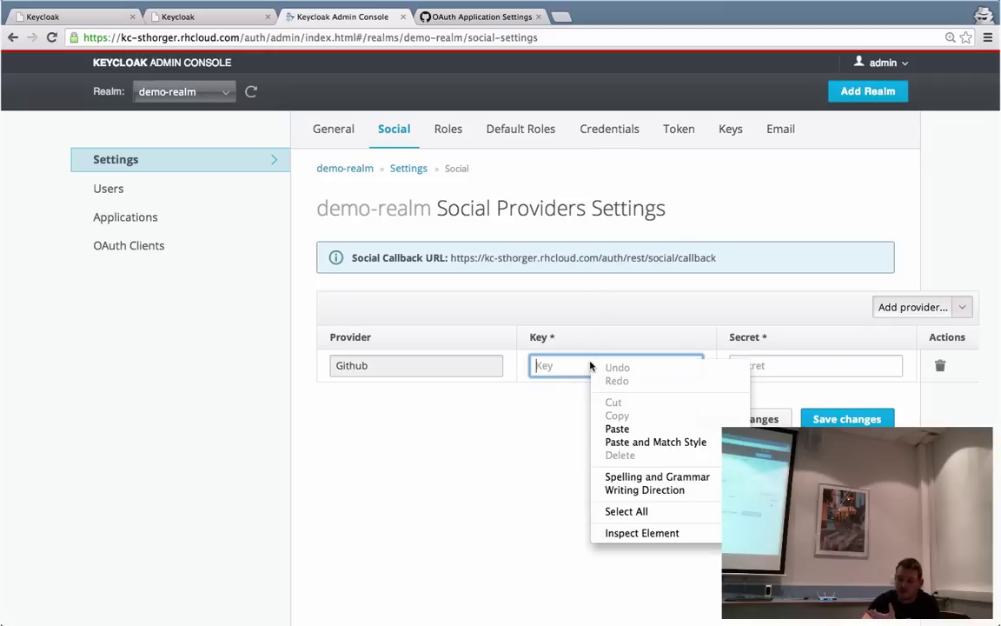
{"action": "left_click", "coordinate": [627, 427]}
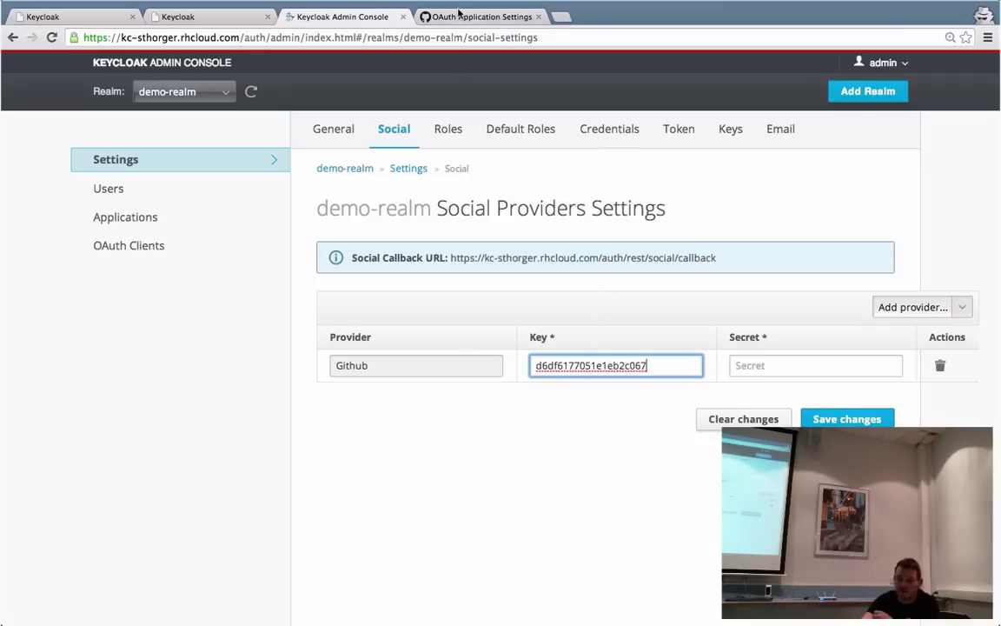
Step: Paste the KC Demo client secret into the Secret field and save the provider settings
{"action": "left_click", "coordinate": [459, 12]}
{"action": "double_click", "coordinate": [670, 213]}
{"action": "right_click", "coordinate": [670, 213]}
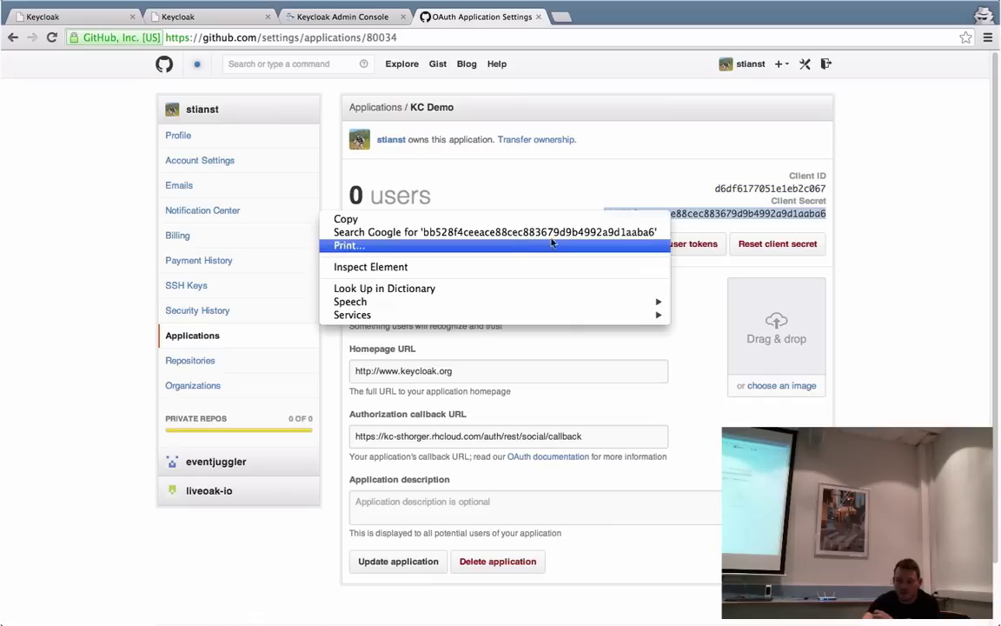
{"action": "left_click", "coordinate": [365, 219]}
{"action": "left_click", "coordinate": [343, 17]}
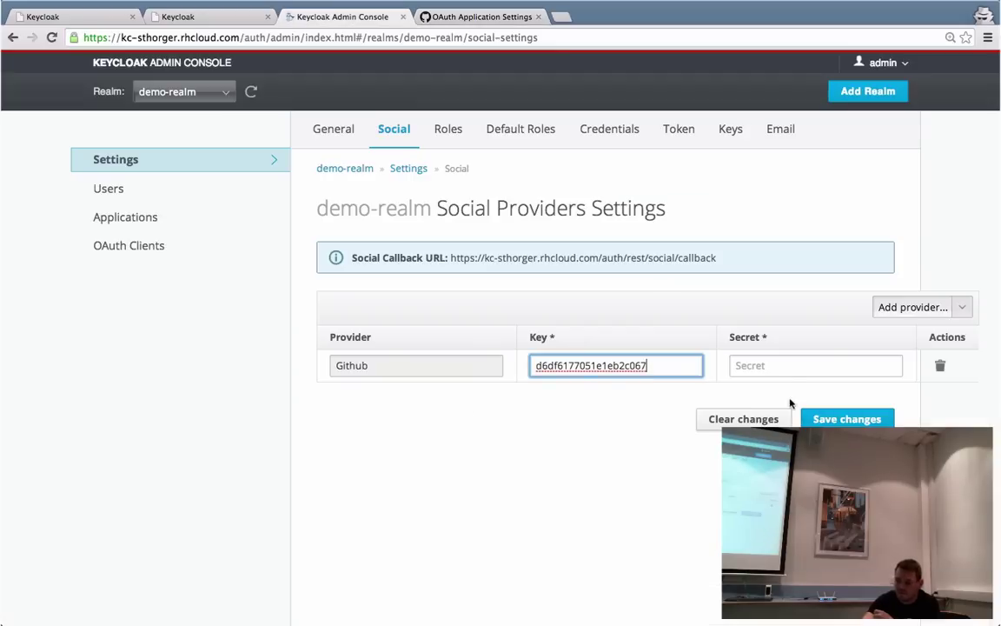
{"action": "right_click", "coordinate": [770, 364]}
{"action": "left_click", "coordinate": [804, 432]}
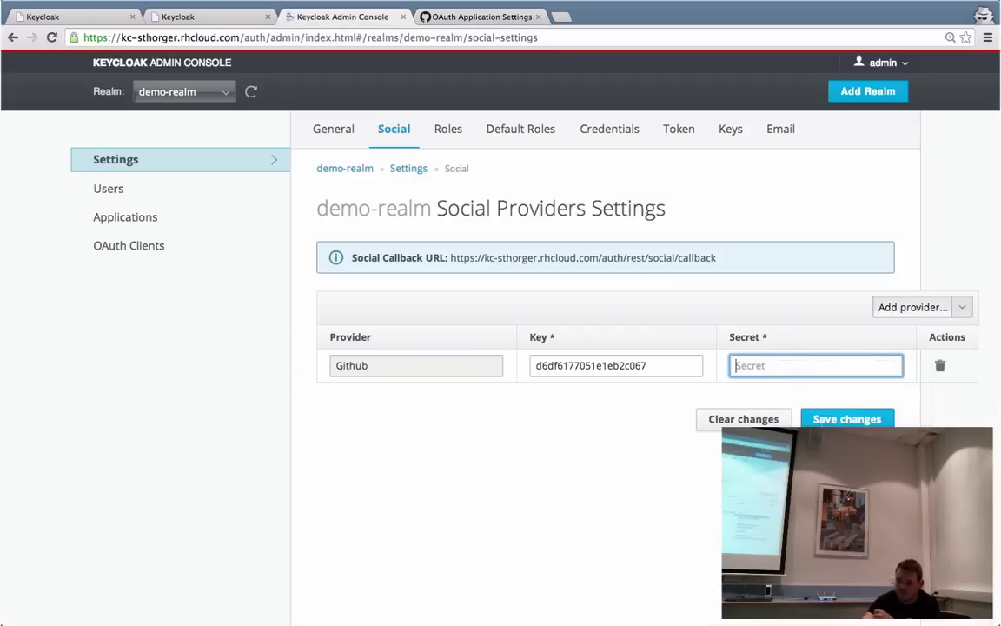
{"action": "left_click", "coordinate": [846, 419]}
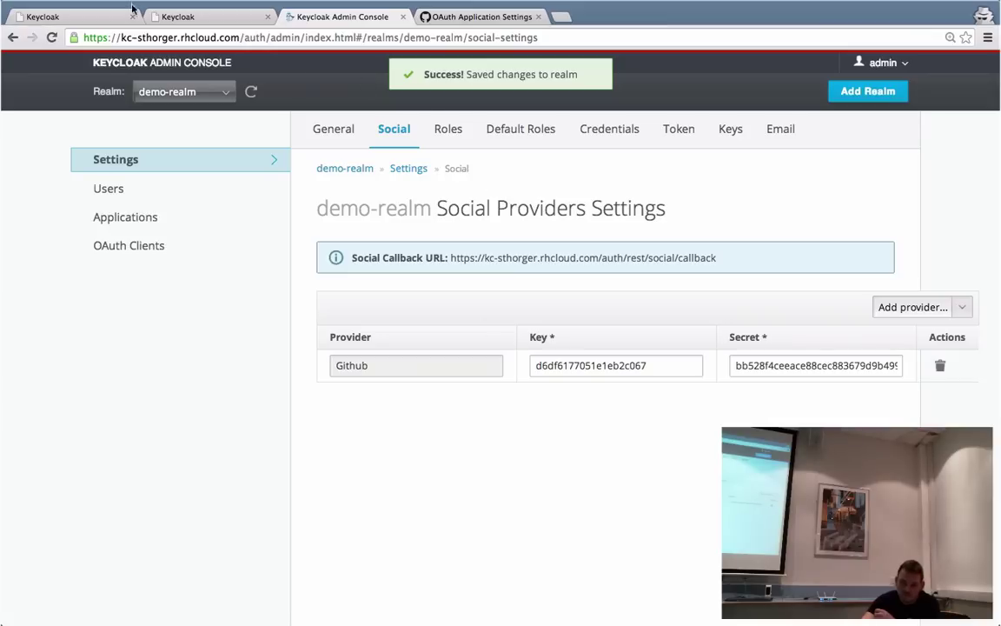
Step: Close the GitHub and admin console tabs, log out, and log back in to demo-realm via GitHub
{"action": "middle_click", "coordinate": [482, 16]}
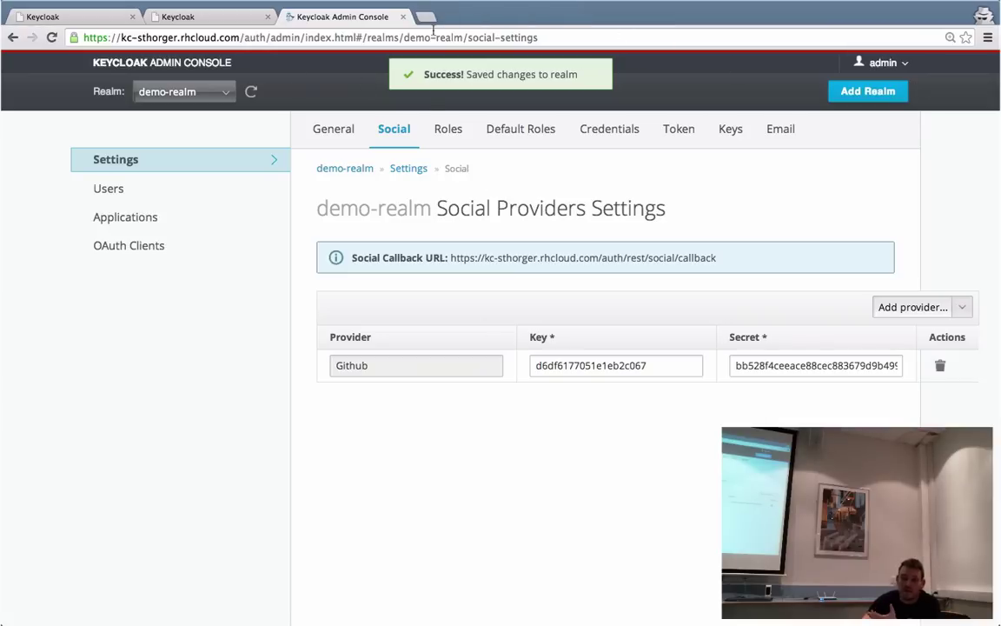
{"action": "middle_click", "coordinate": [370, 17]}
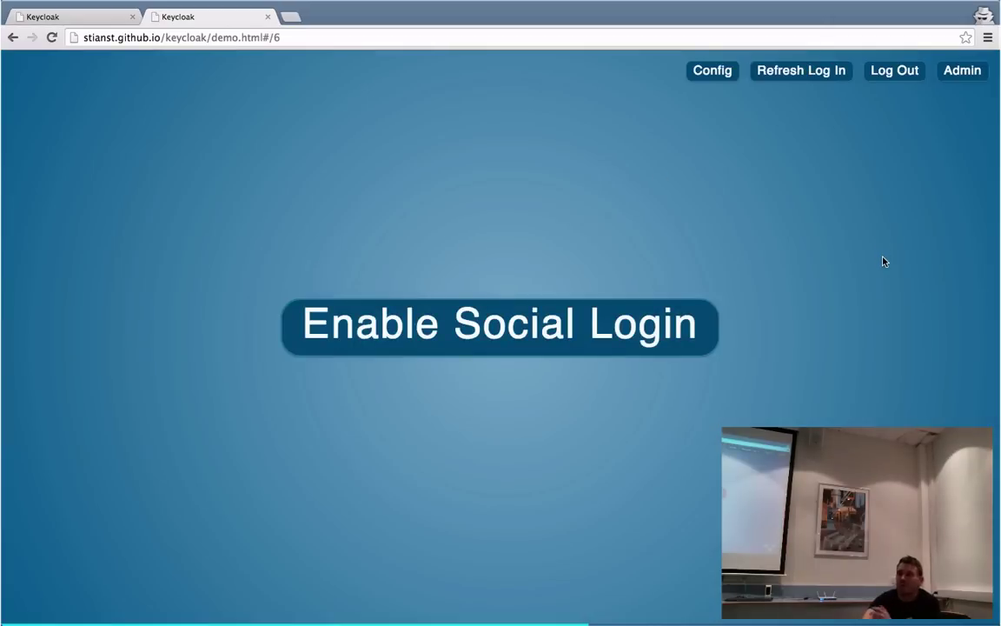
{"action": "left_click", "coordinate": [888, 77]}
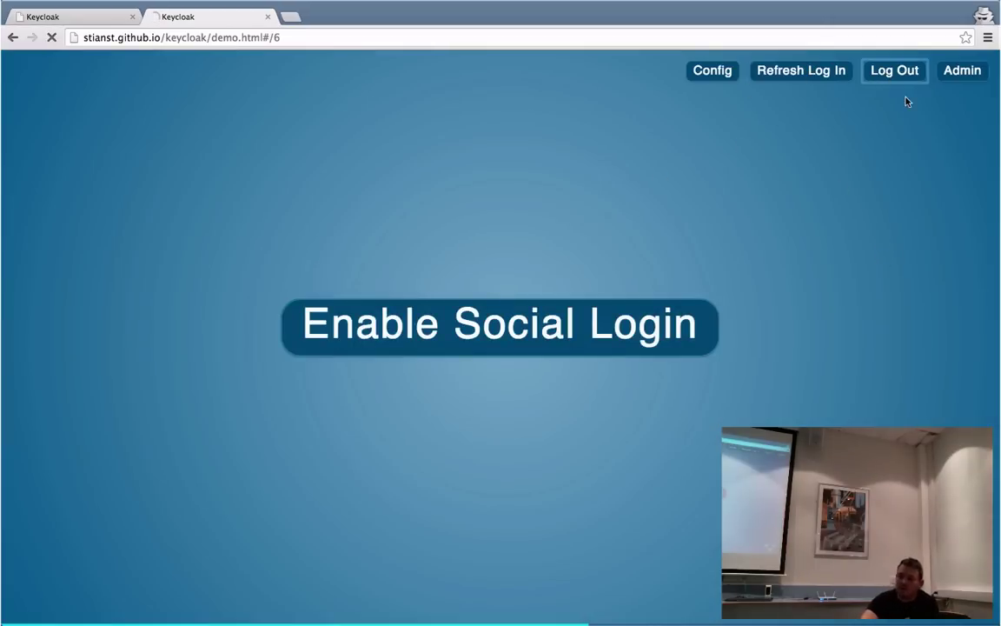
{"action": "left_click", "coordinate": [899, 71]}
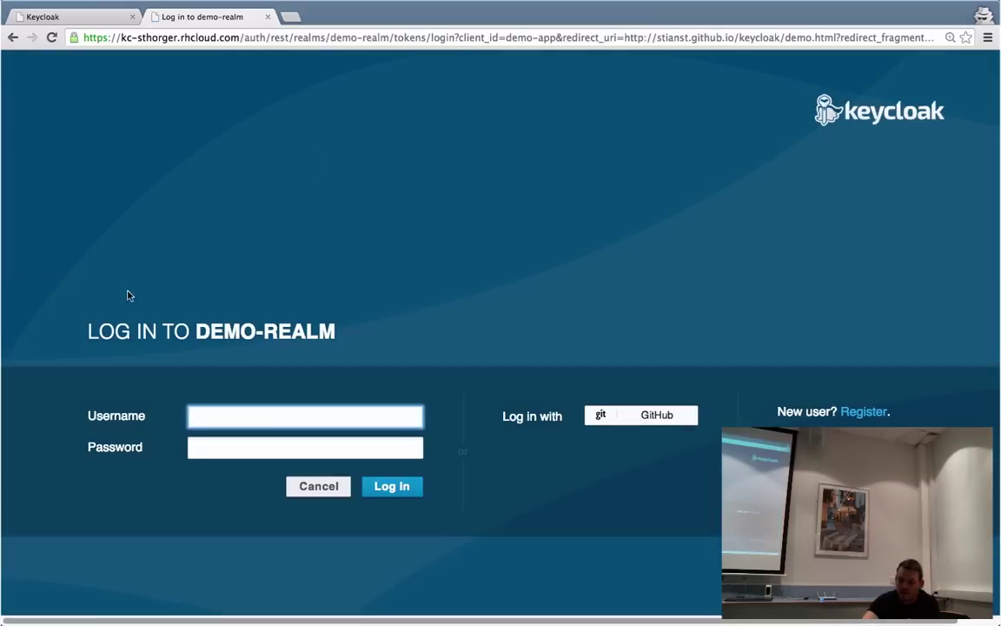
{"action": "left_click", "coordinate": [626, 417]}
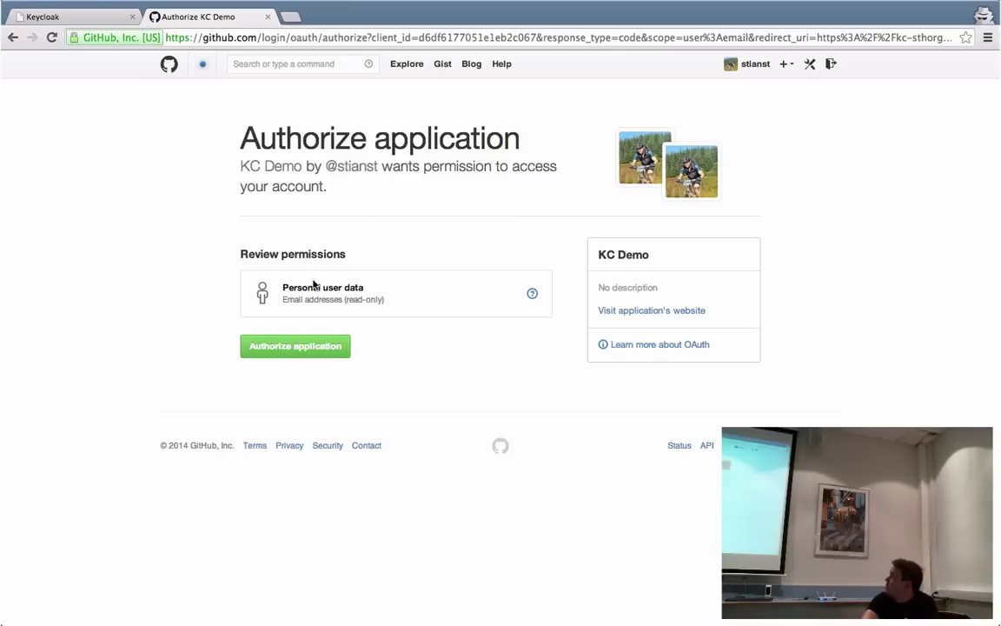
Step: Authorize KC Demo on GitHub and copy the surname from the First name field
{"action": "left_click", "coordinate": [321, 347]}
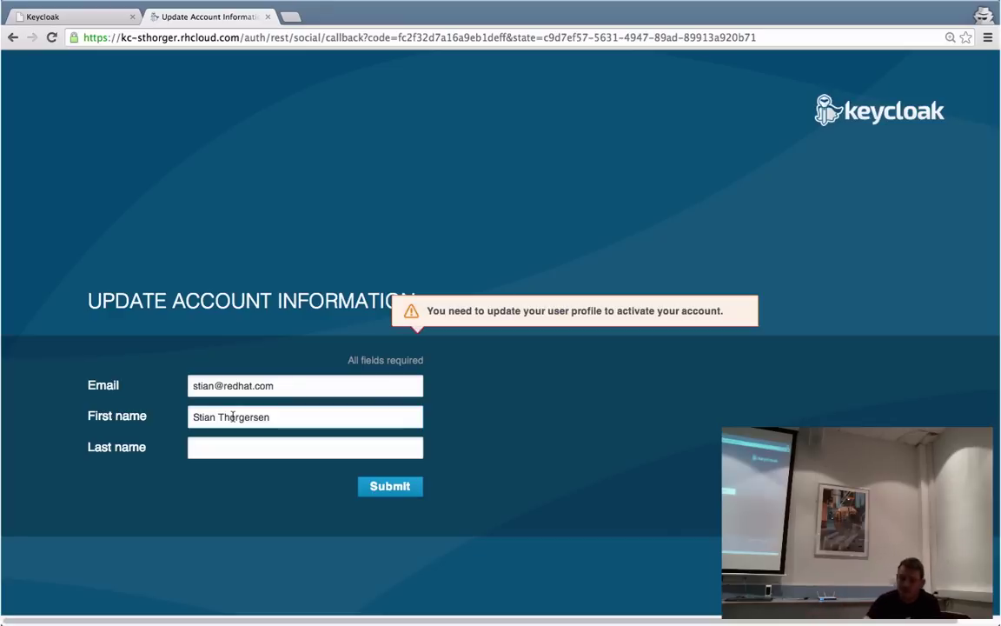
{"action": "double_click", "coordinate": [233, 417]}
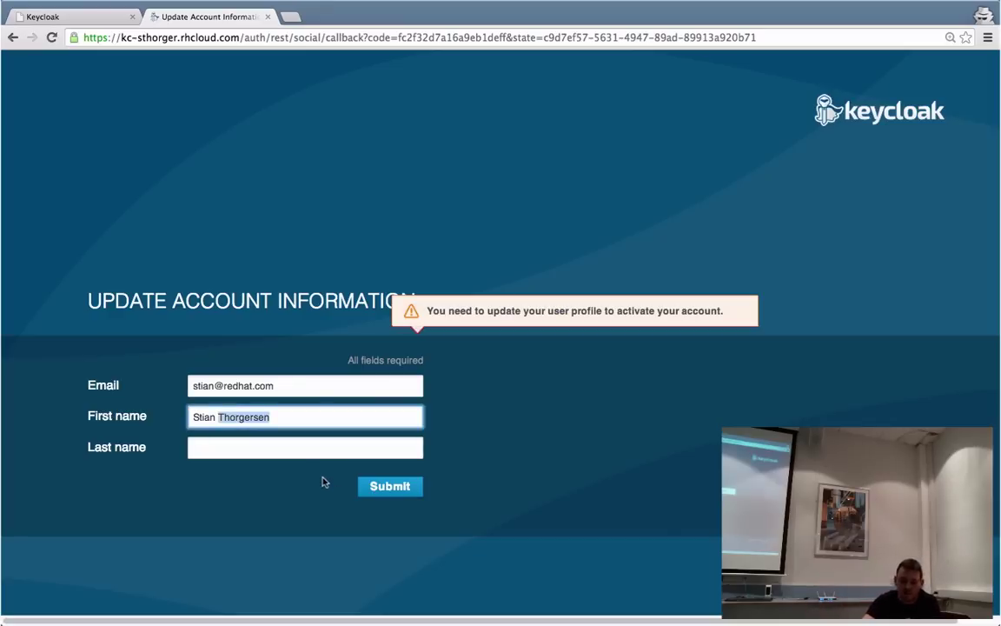
{"action": "right_click", "coordinate": [246, 420]}
{"action": "left_click", "coordinate": [290, 418]}
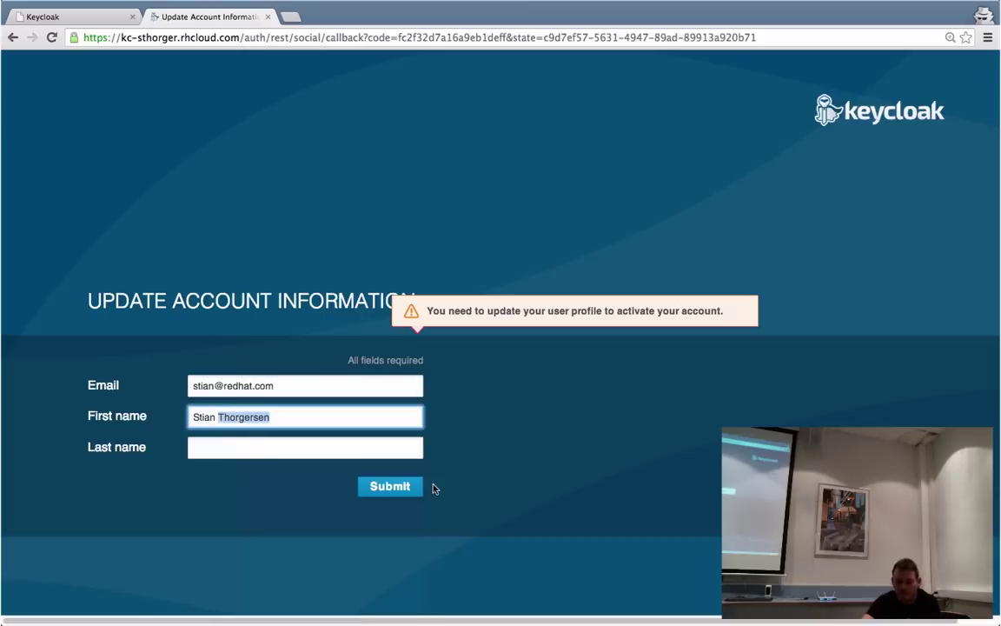
Step: Move the surname into Last name, remove it from First name, and submit the profile
{"action": "left_click", "coordinate": [313, 447]}
{"action": "right_click", "coordinate": [314, 447]}
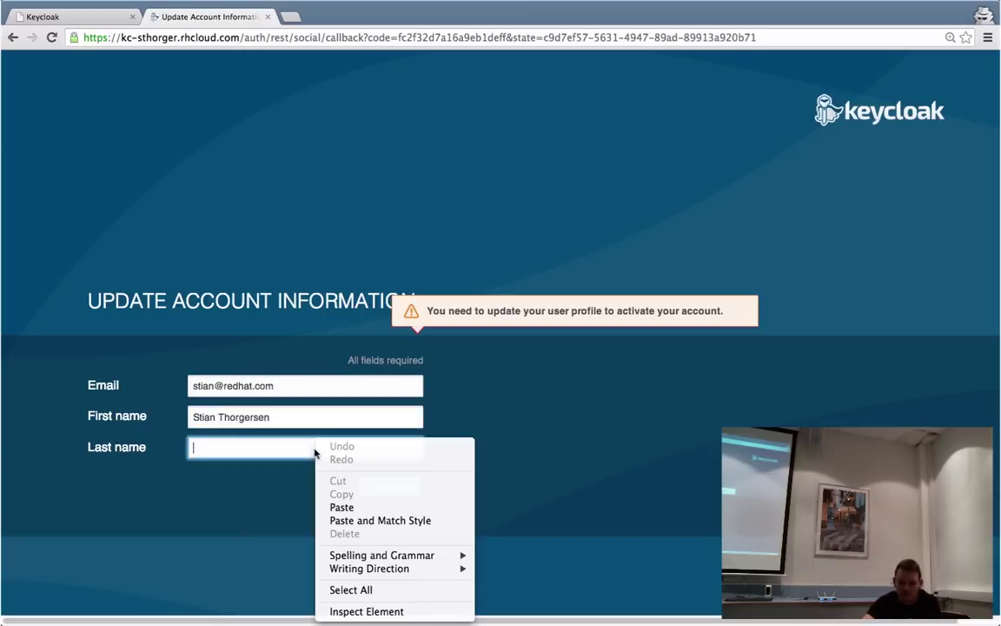
{"action": "left_click", "coordinate": [341, 507]}
{"action": "double_click", "coordinate": [239, 418]}
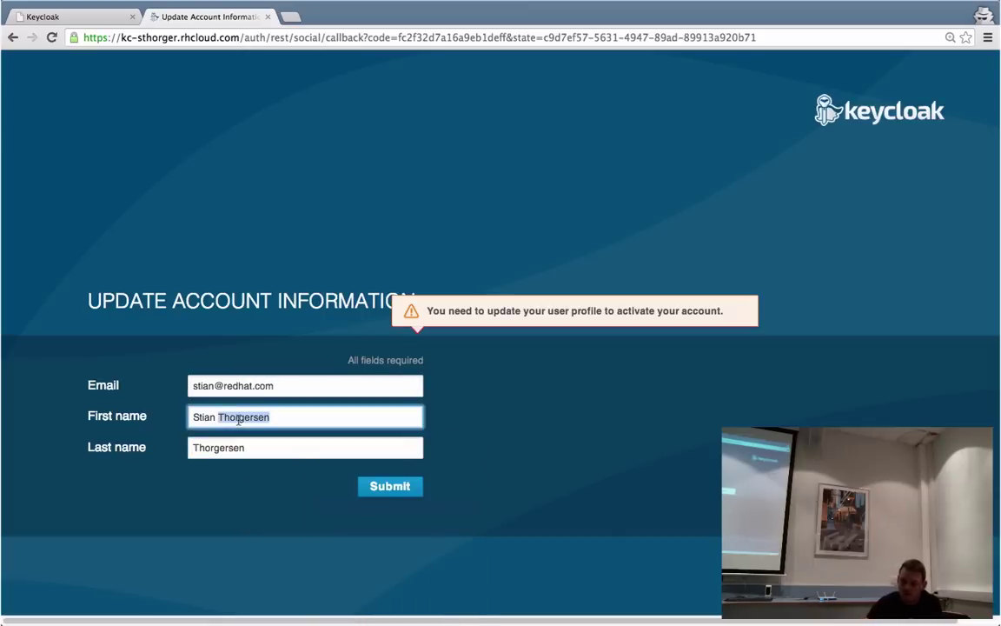
{"action": "key", "text": "BackSpace"}
{"action": "key", "text": "BackSpace"}
{"action": "key", "text": "BackSpace"}
{"action": "type", "text": "n"}
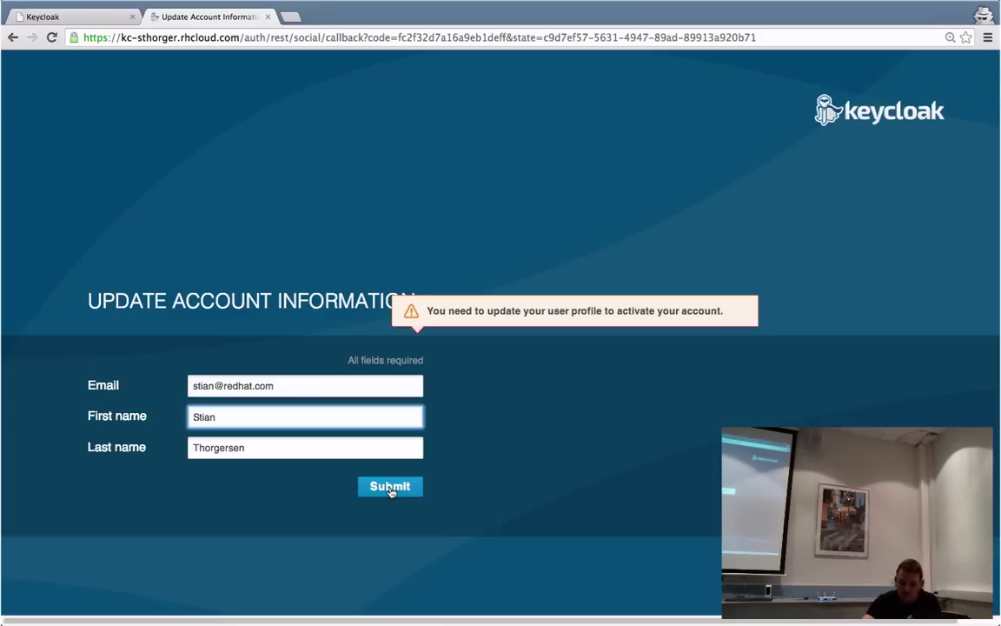
{"action": "left_click", "coordinate": [401, 488]}
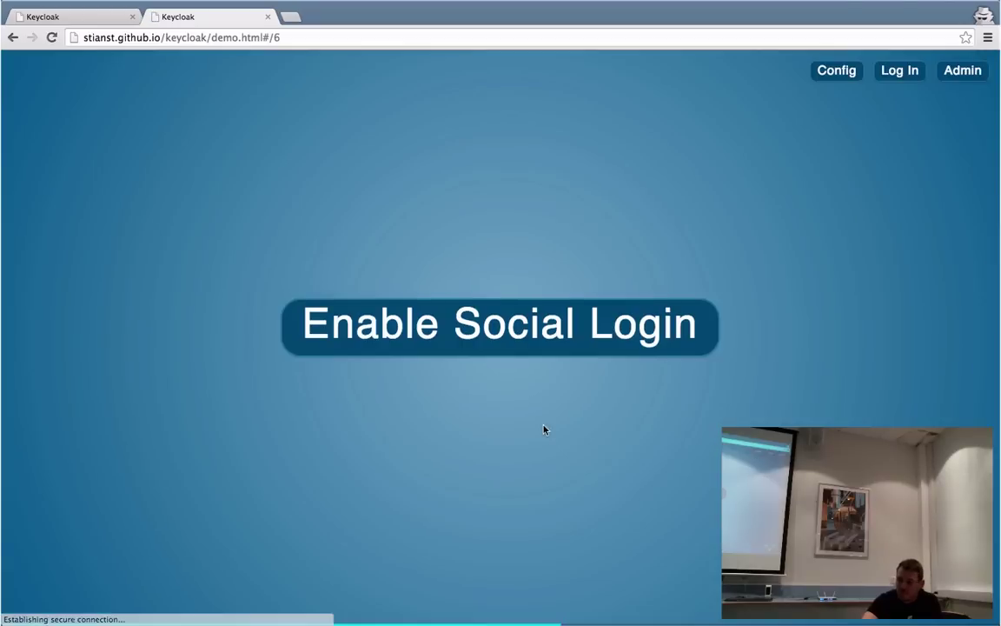
Step: View the logged-in user's token and profile slide, then advance to Enable Multi-factor Auth
{"action": "key", "text": "Down"}
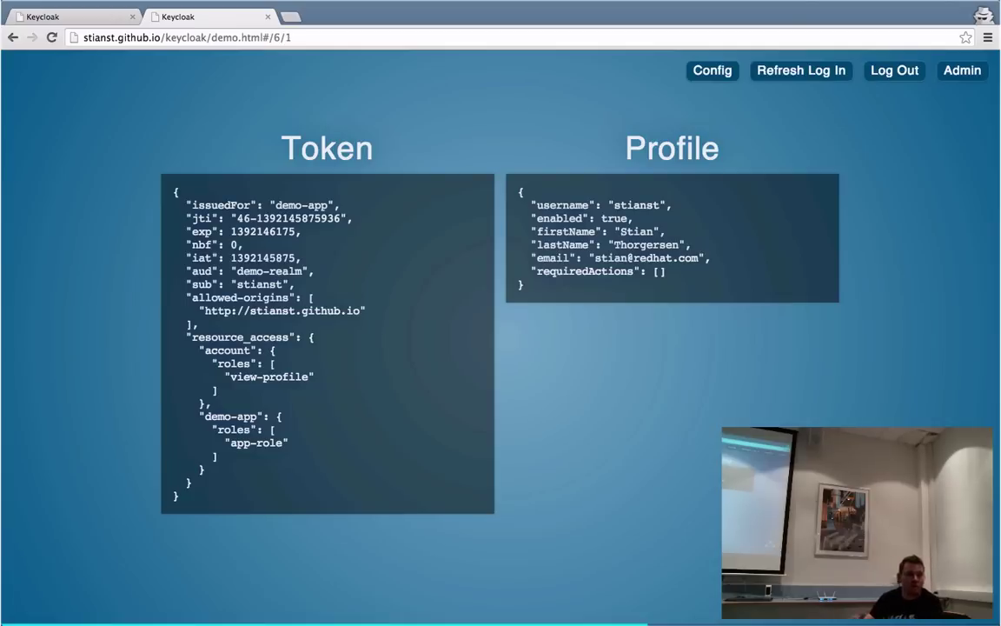
{"action": "key", "text": "Right"}
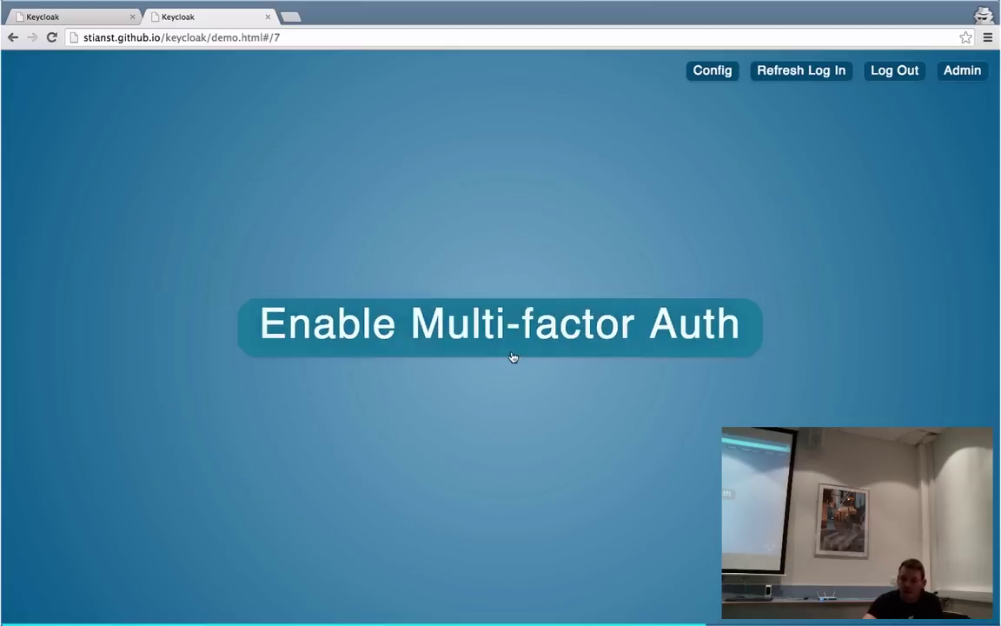
Step: Add totp alongside password to demo-realm's Required User Credentials, then close the admin console
{"action": "left_click", "coordinate": [476, 319]}
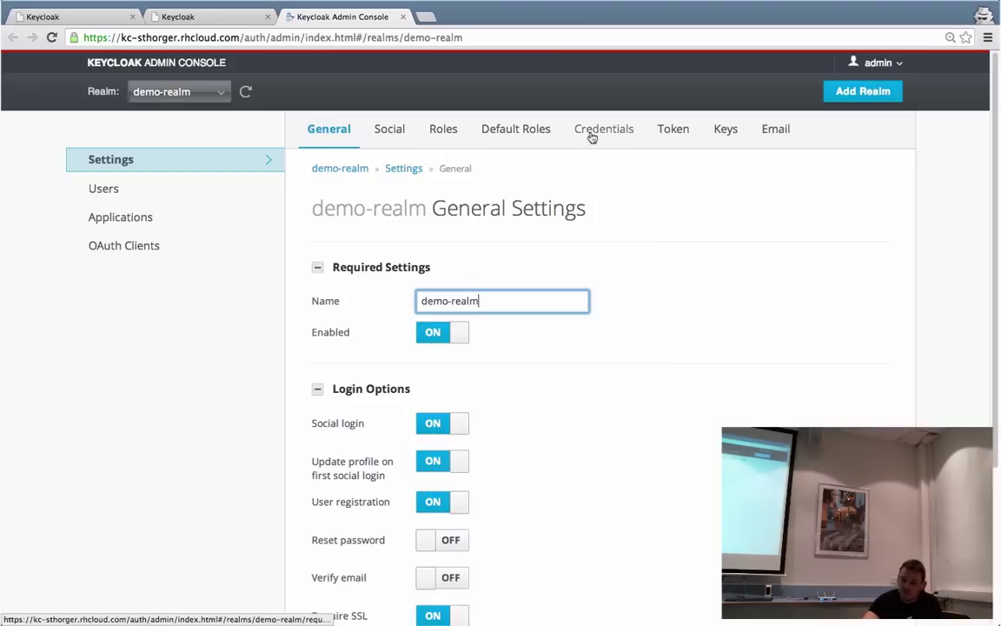
{"action": "left_click", "coordinate": [594, 134]}
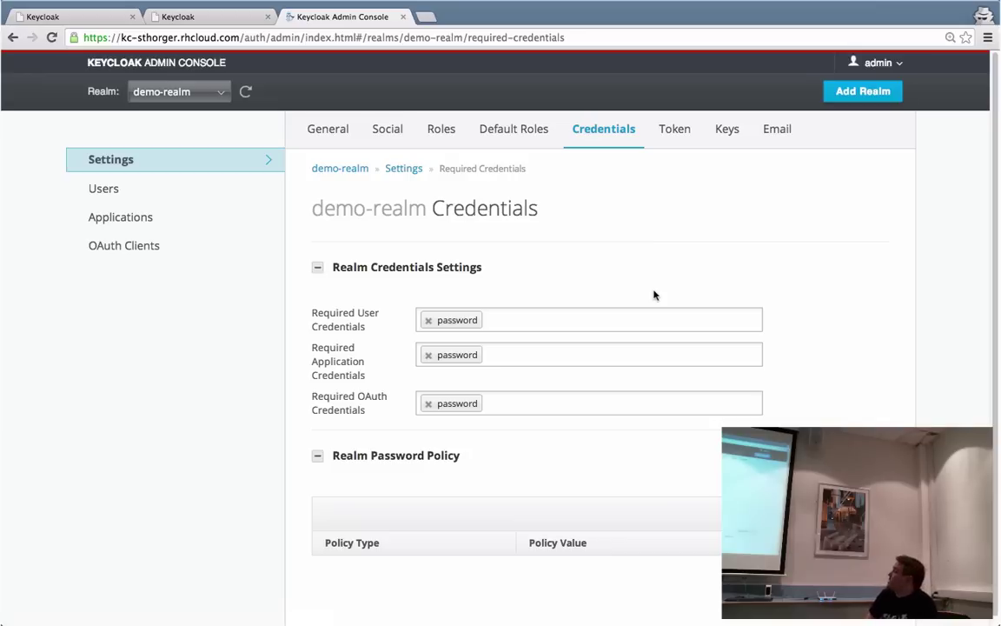
{"action": "left_click", "coordinate": [561, 321]}
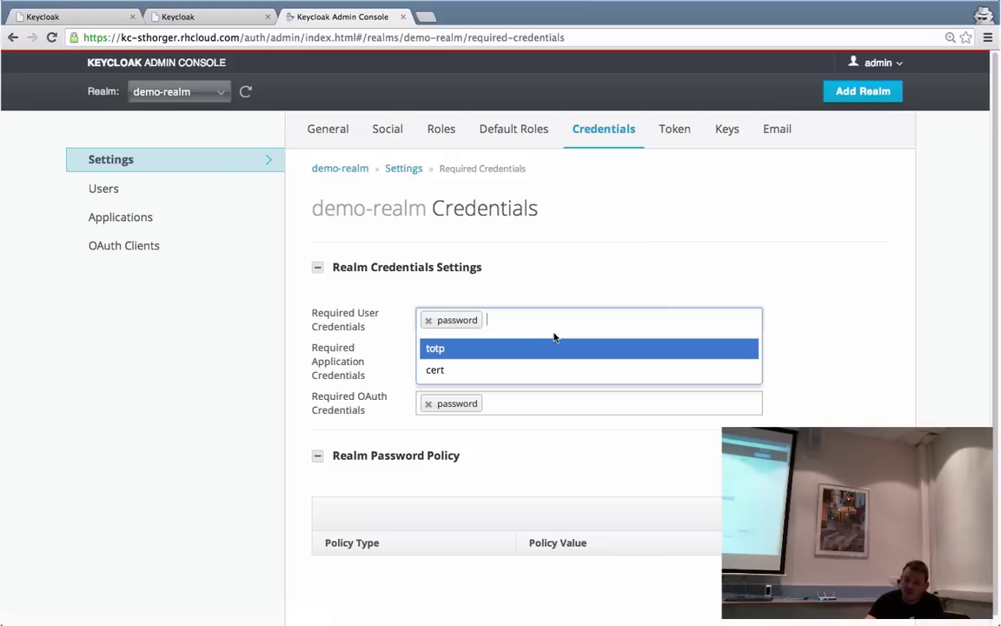
{"action": "left_click", "coordinate": [443, 351]}
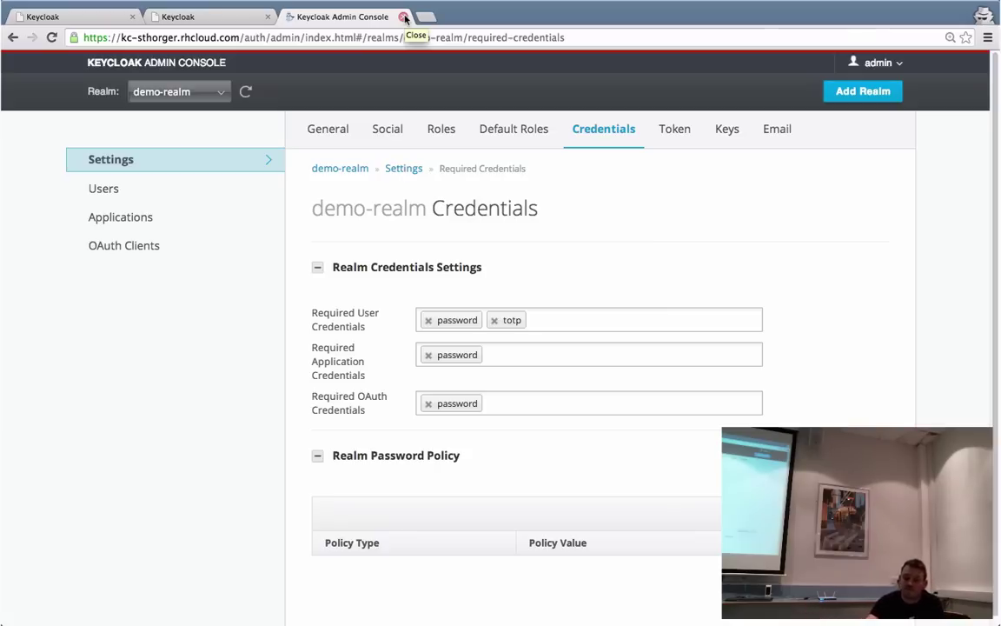
{"action": "left_click", "coordinate": [404, 18]}
Step: Log out of the demo app and sign back in with the demo user's username and password
{"action": "left_click", "coordinate": [894, 71]}
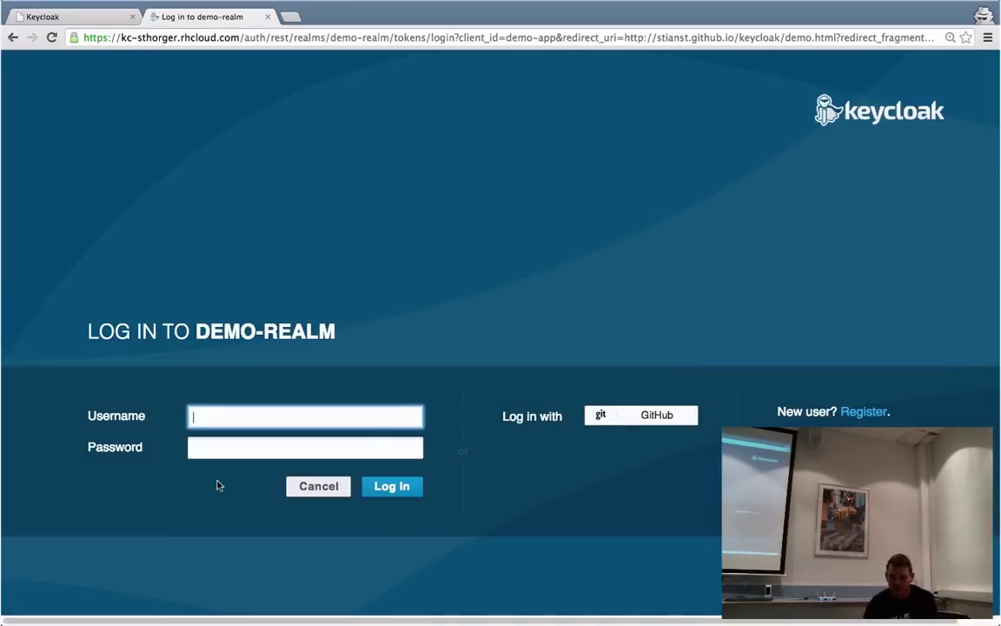
{"action": "type", "text": "self"}
{"action": "key", "text": "Tab"}
{"action": "type", "text": "self"}
{"action": "key", "text": "Return"}
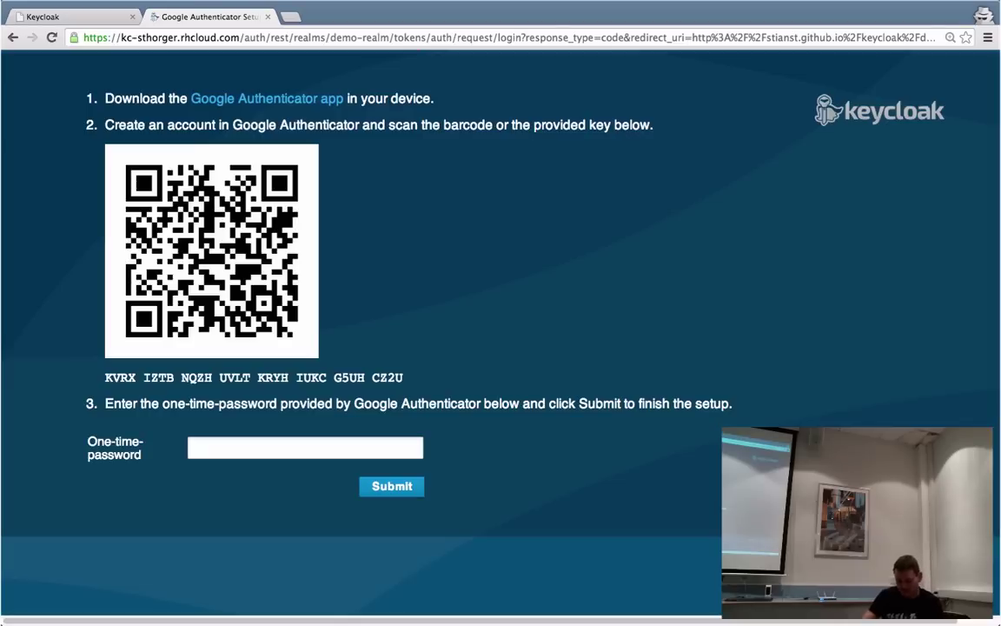
Step: Enter the authenticator's one-time password to finish the Google Authenticator setup
{"action": "left_click", "coordinate": [202, 444]}
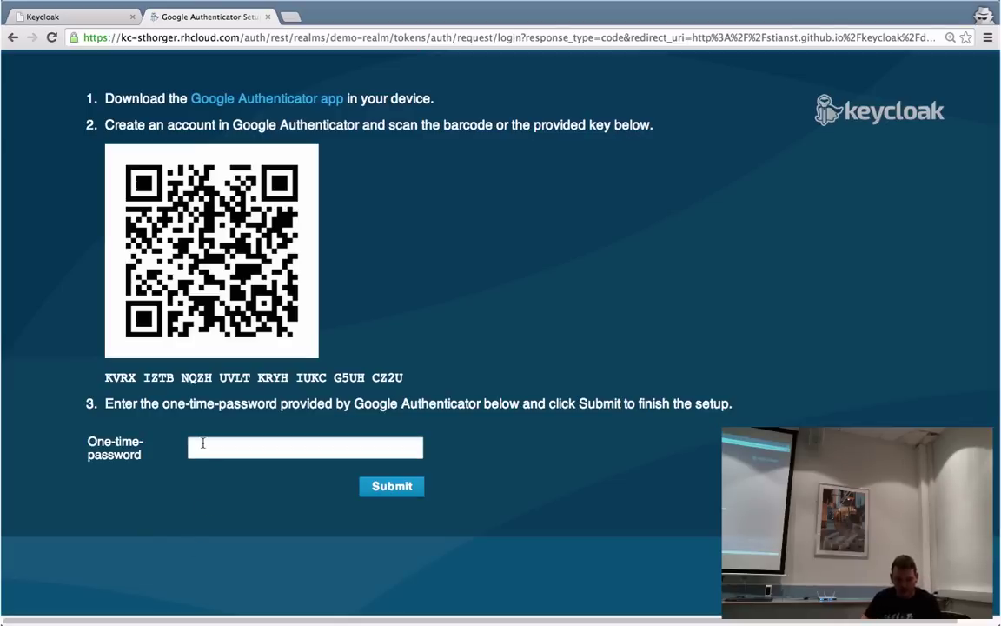
{"action": "left_click", "coordinate": [202, 443]}
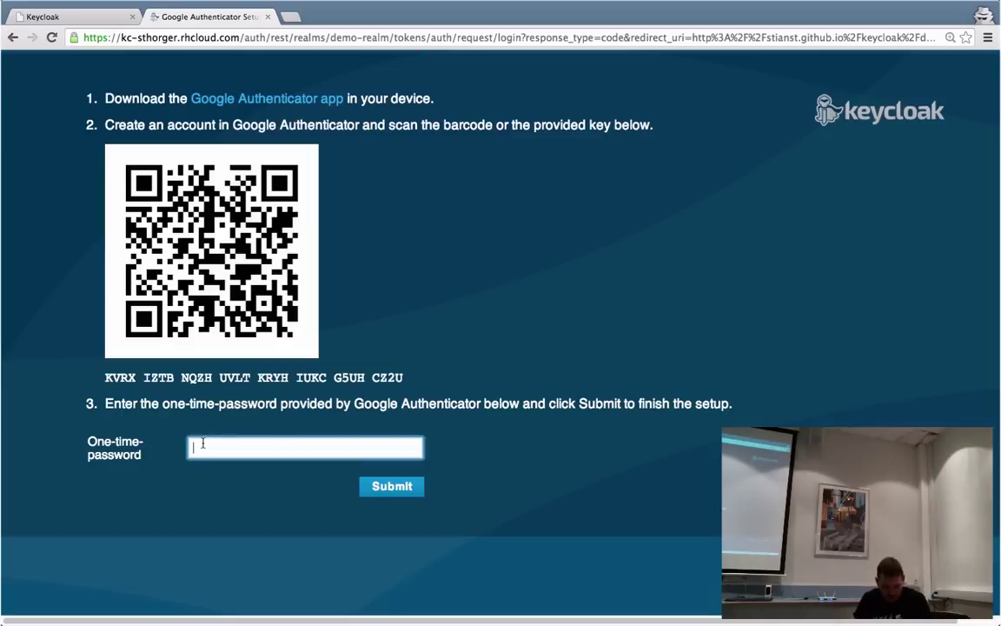
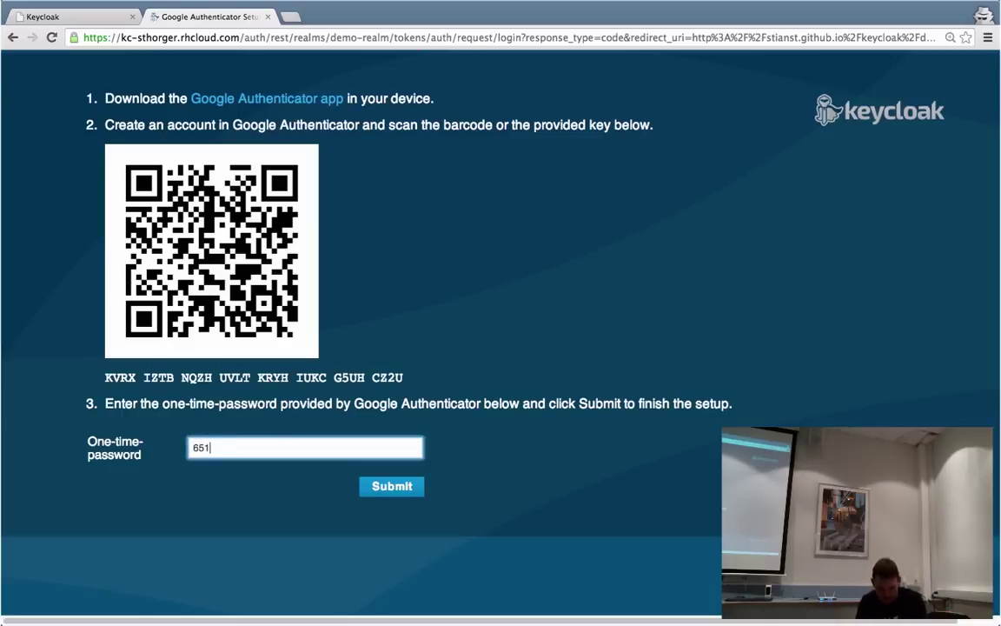
{"action": "key", "text": "Return"}
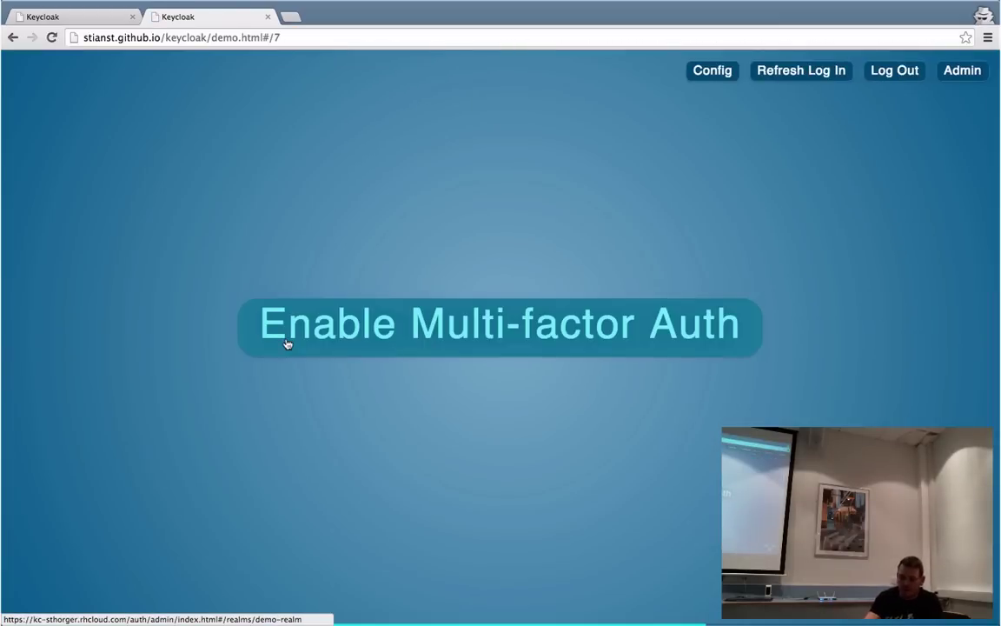
Step: Open Account Management from the demo slides and sign in with the demo user's credentials
{"action": "key", "text": "Right"}
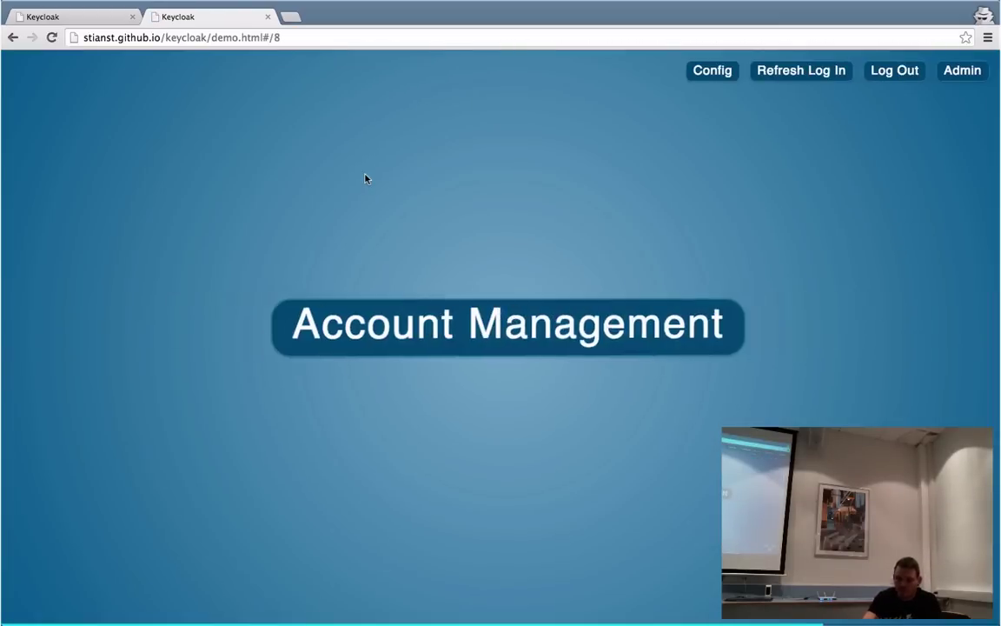
{"action": "left_click", "coordinate": [352, 315]}
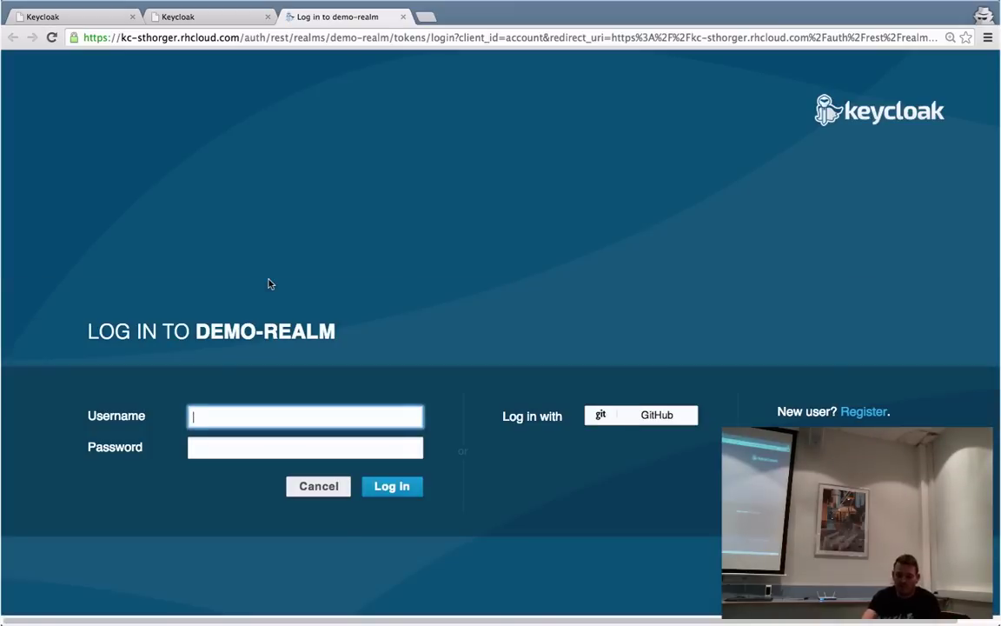
{"action": "type", "text": "self"}
{"action": "key", "text": "Tab"}
{"action": "type", "text": "self"}
{"action": "key", "text": "Return"}
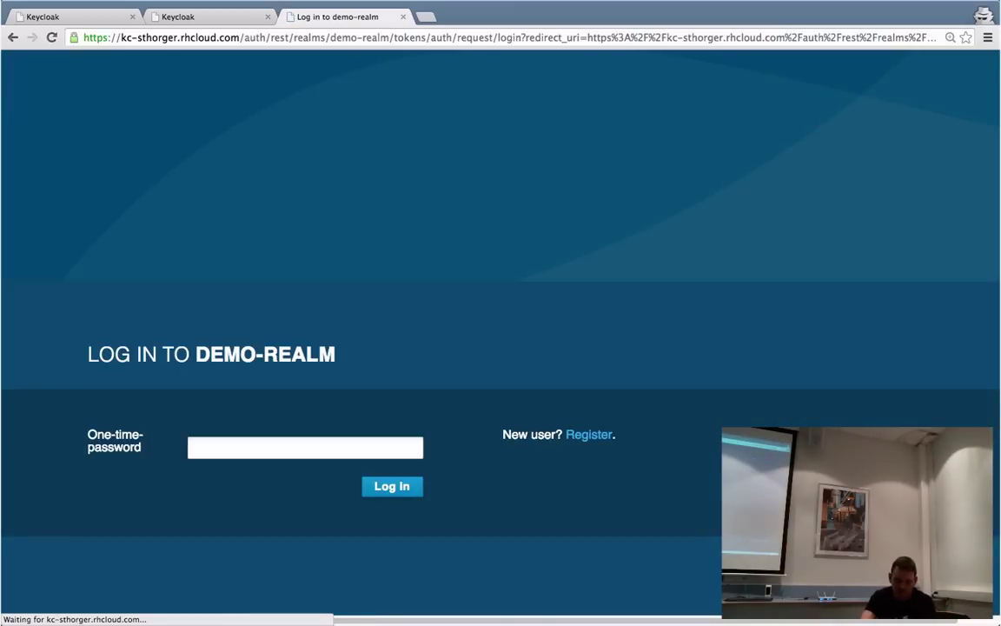